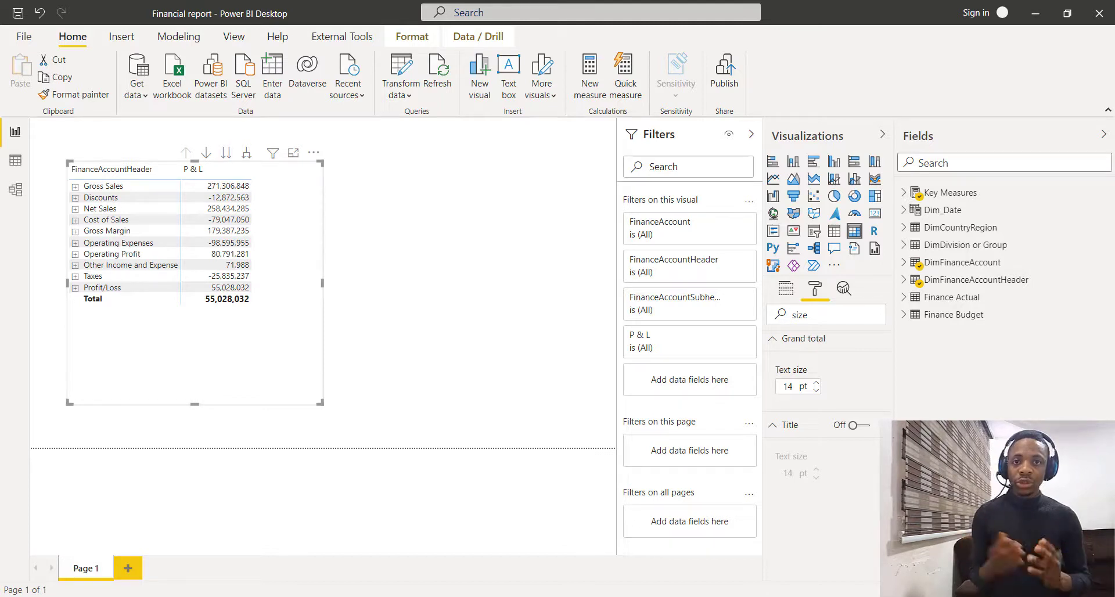
- Move the P & L matrix lower on the page and place a small empty slicer in the space above it
left_click(196, 400)
left_click_drag(187, 329, 235, 434)
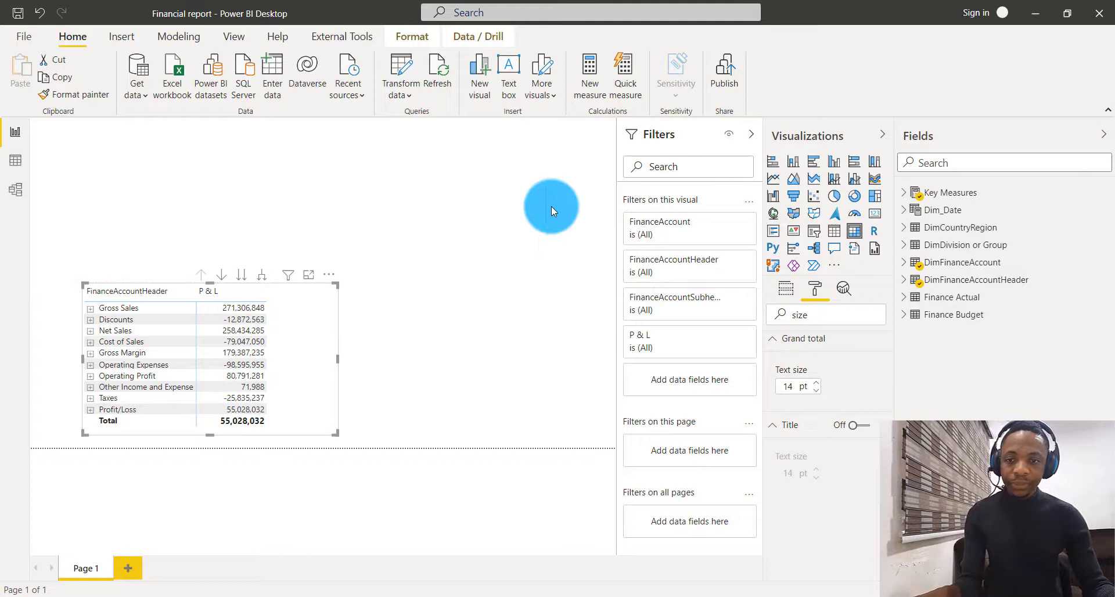
left_click(236, 193)
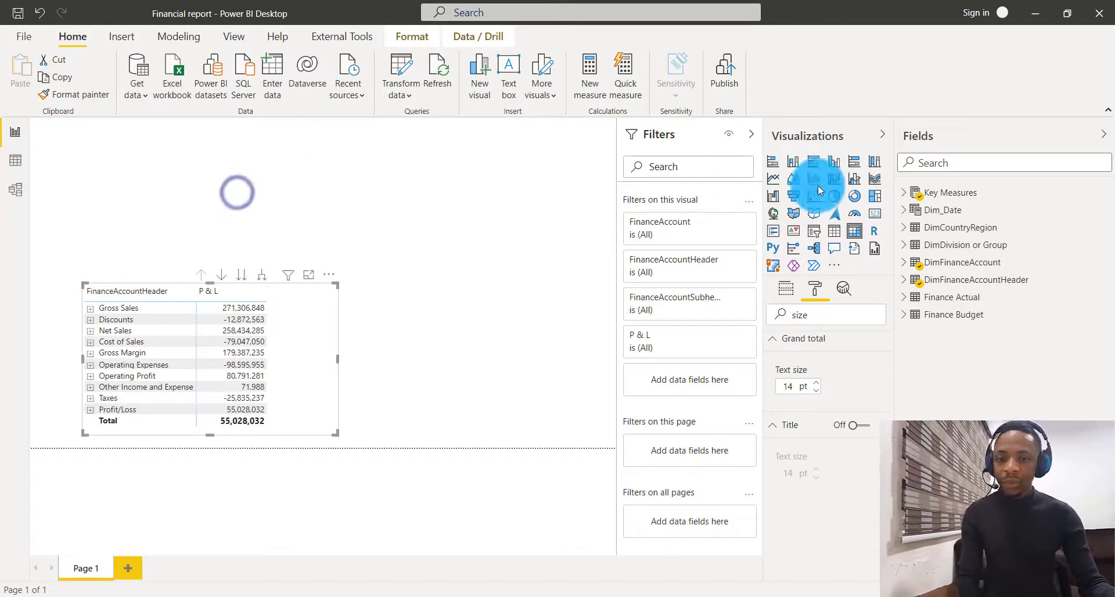
left_click(815, 232)
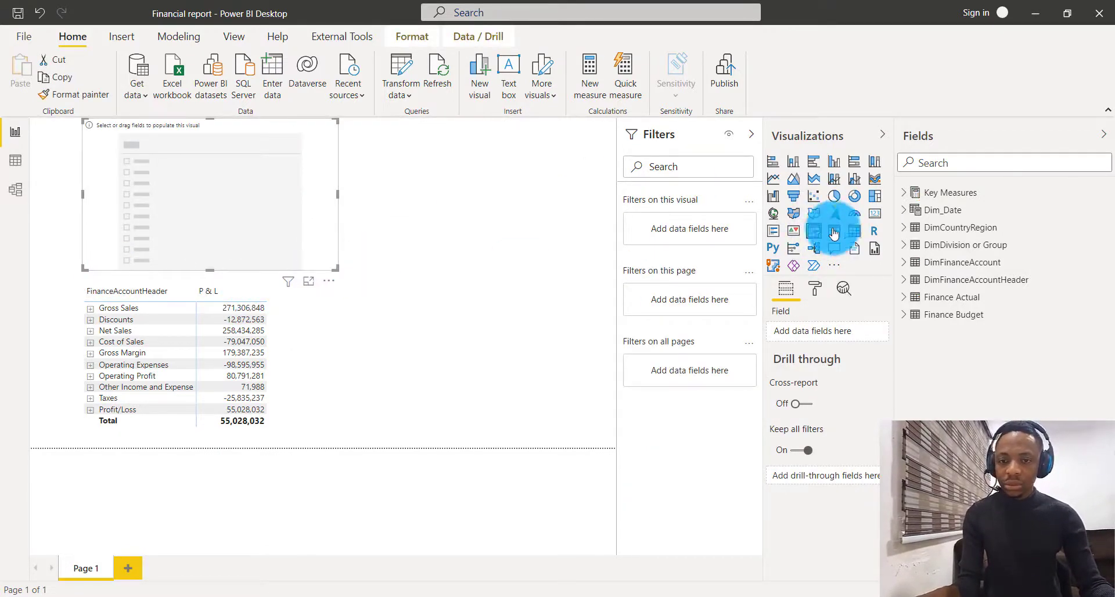
left_click_drag(333, 263, 169, 184)
left_click_drag(96, 145, 61, 160)
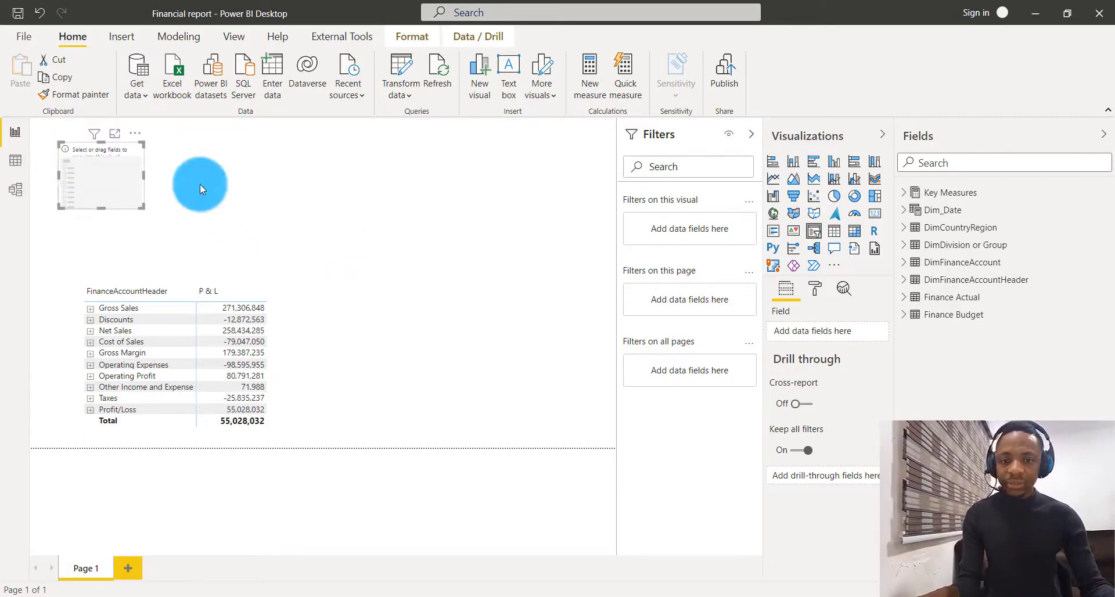
- Populate the slicer with Region from DimCountryRegion and enlarge it to fit all the regions
left_click(903, 227)
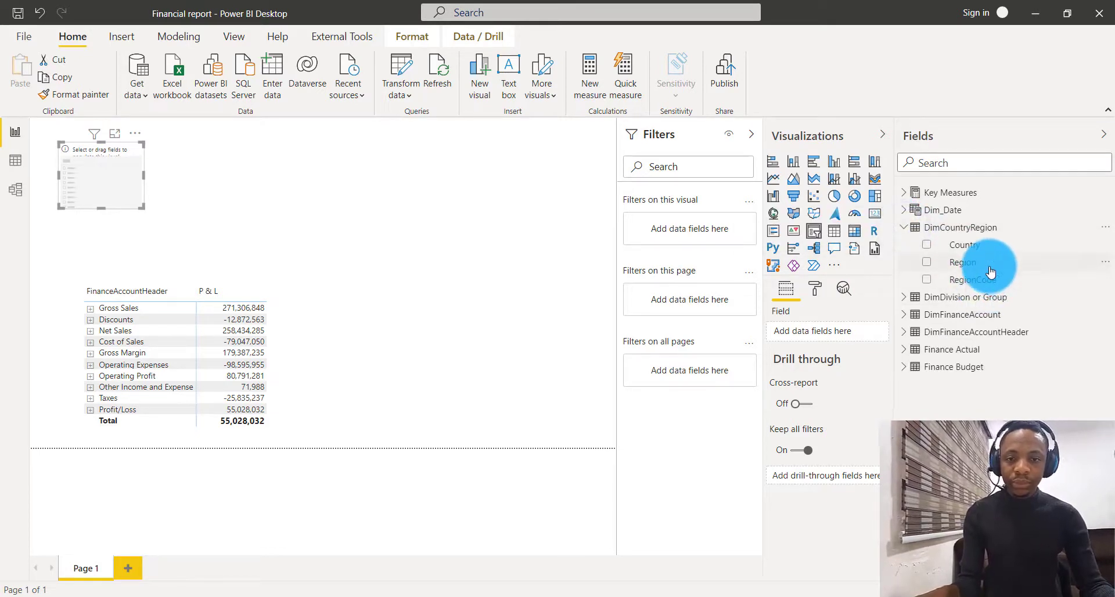
left_click_drag(990, 272, 841, 330)
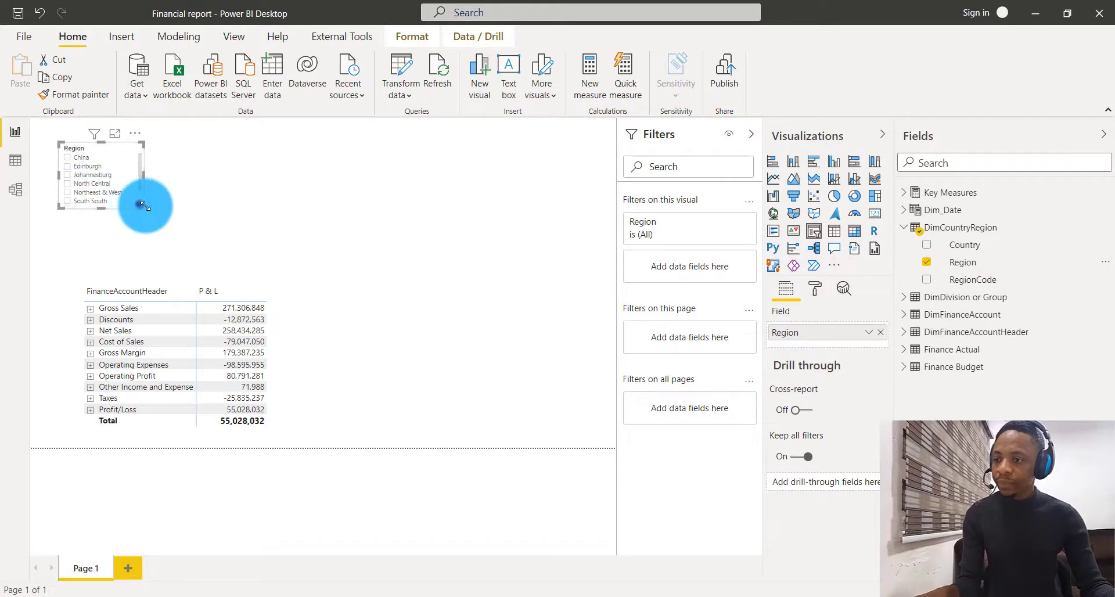
left_click_drag(144, 205, 196, 246)
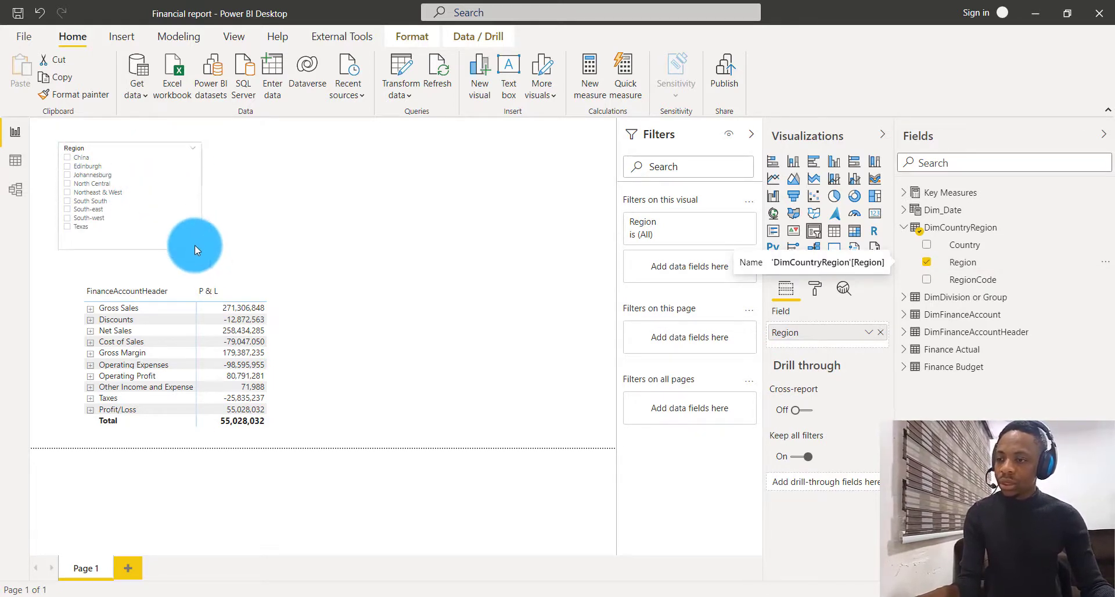
left_click(174, 222)
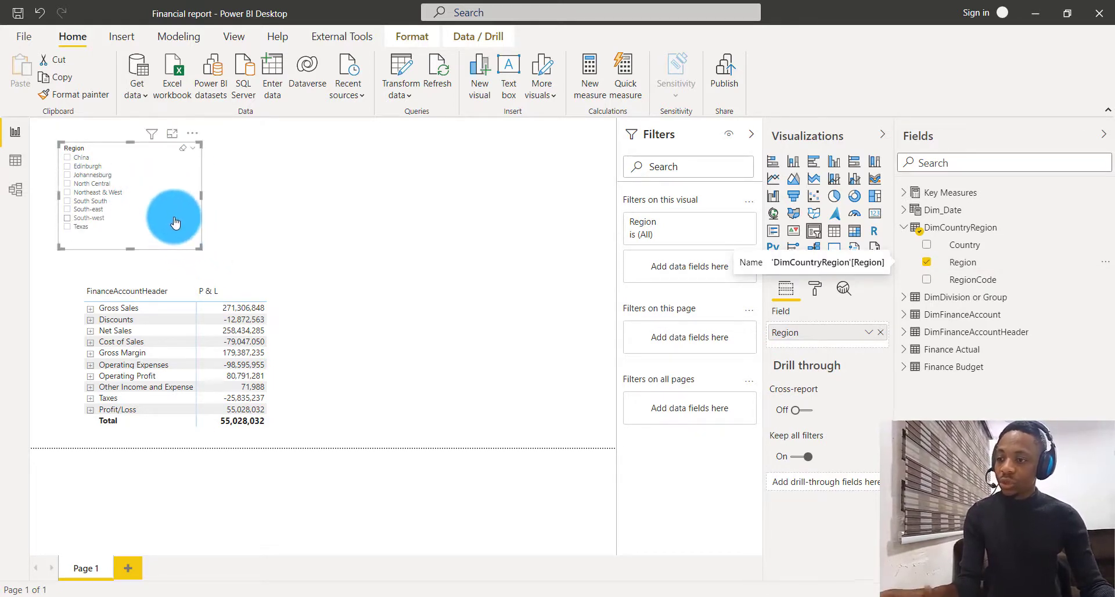
- Set the text size of the Region slicer's items to 13 pt and enlarge the slicer to fit them
left_click(813, 291)
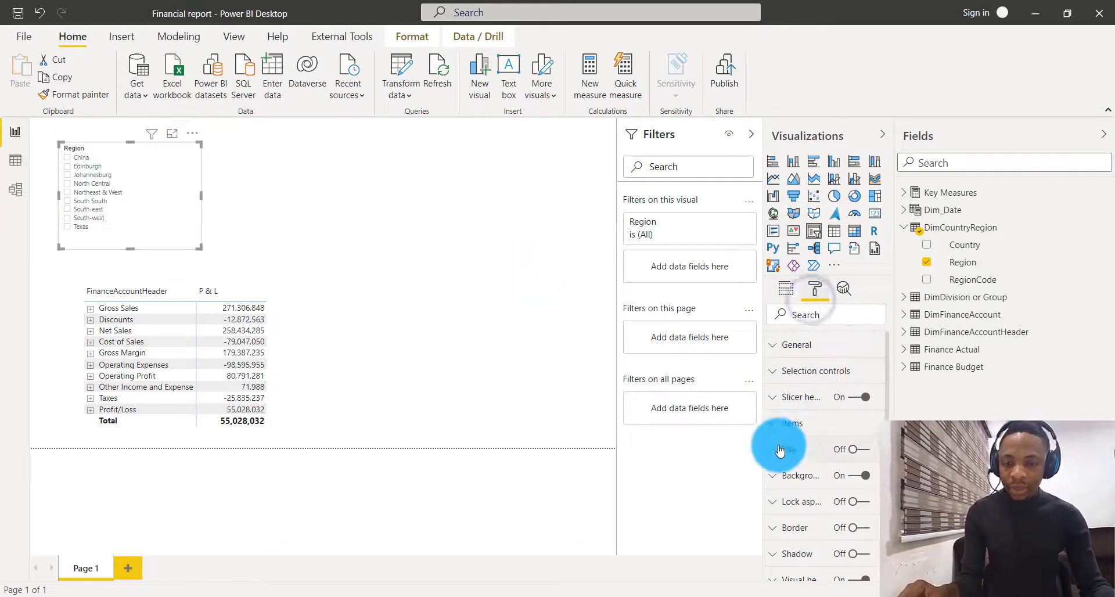
left_click(775, 423)
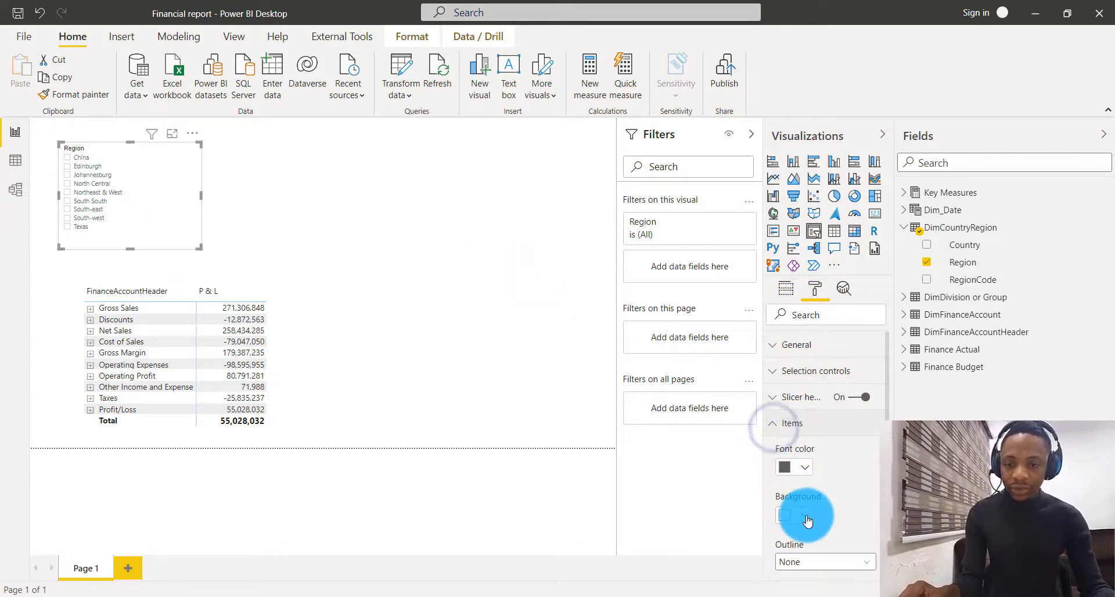
scroll(807, 519, "down", 5)
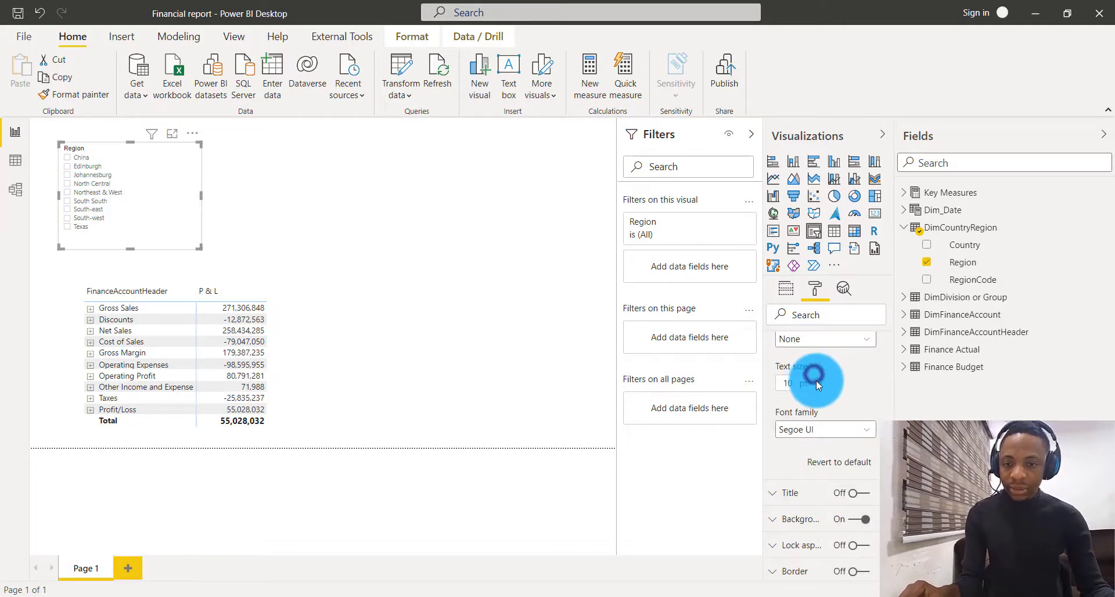
left_click(816, 381)
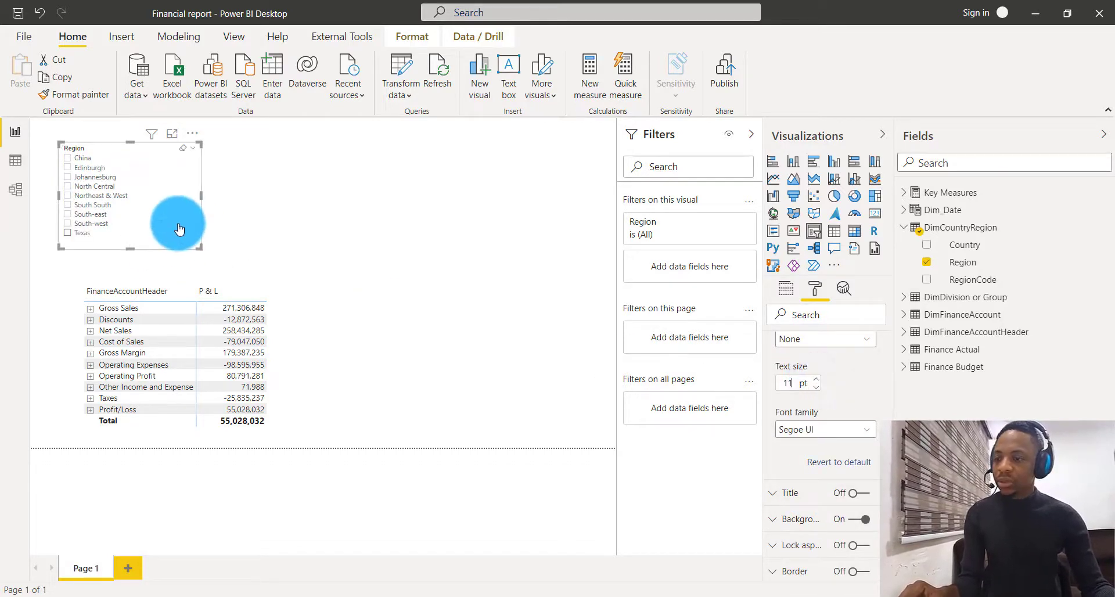
key("Up")
key("Up")
left_click_drag(201, 251, 207, 271)
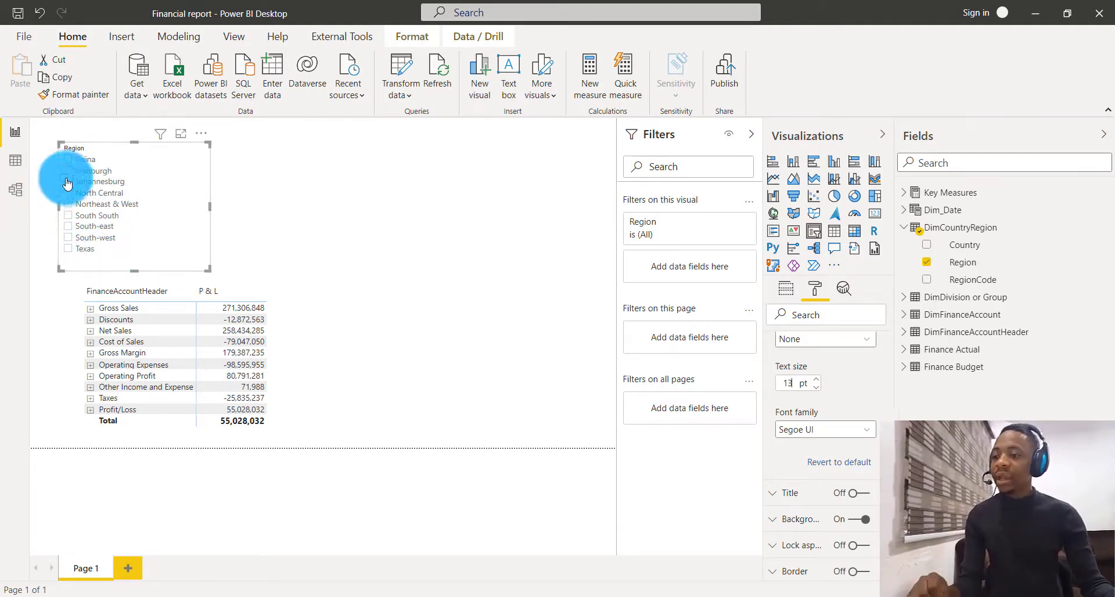
- Filter the report to China and arrange the P & L matrix beside the Region slicer
left_click(68, 159)
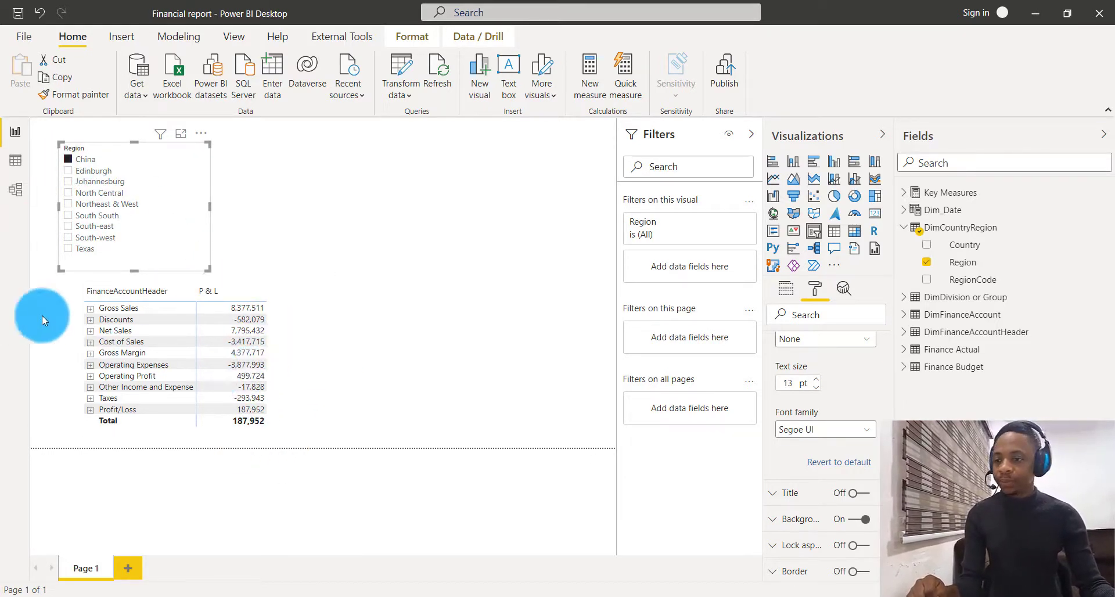
left_click(288, 297)
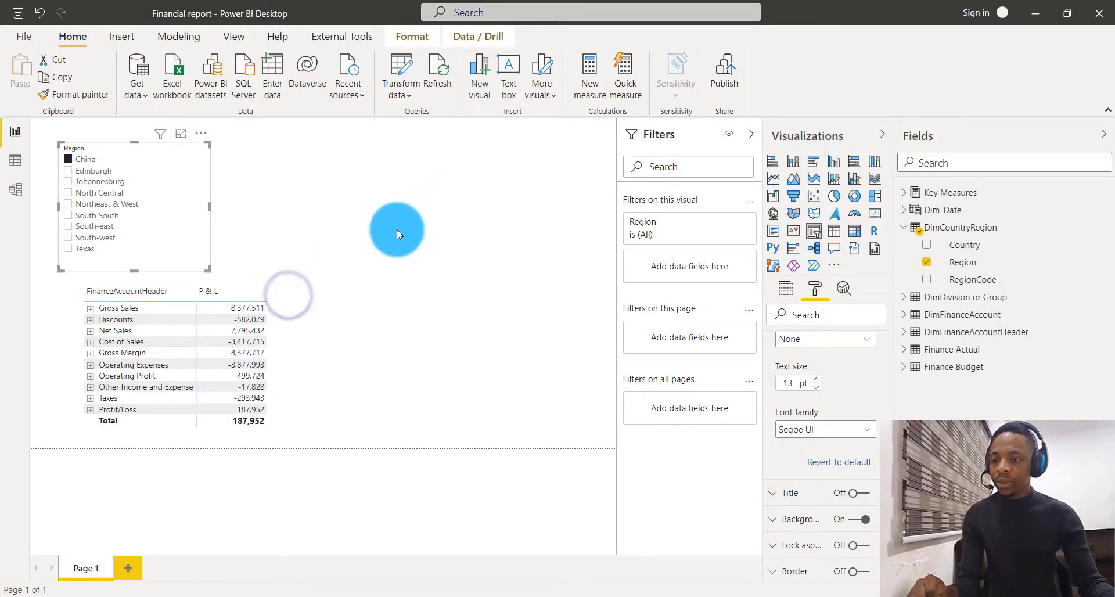
left_click_drag(318, 332, 458, 216)
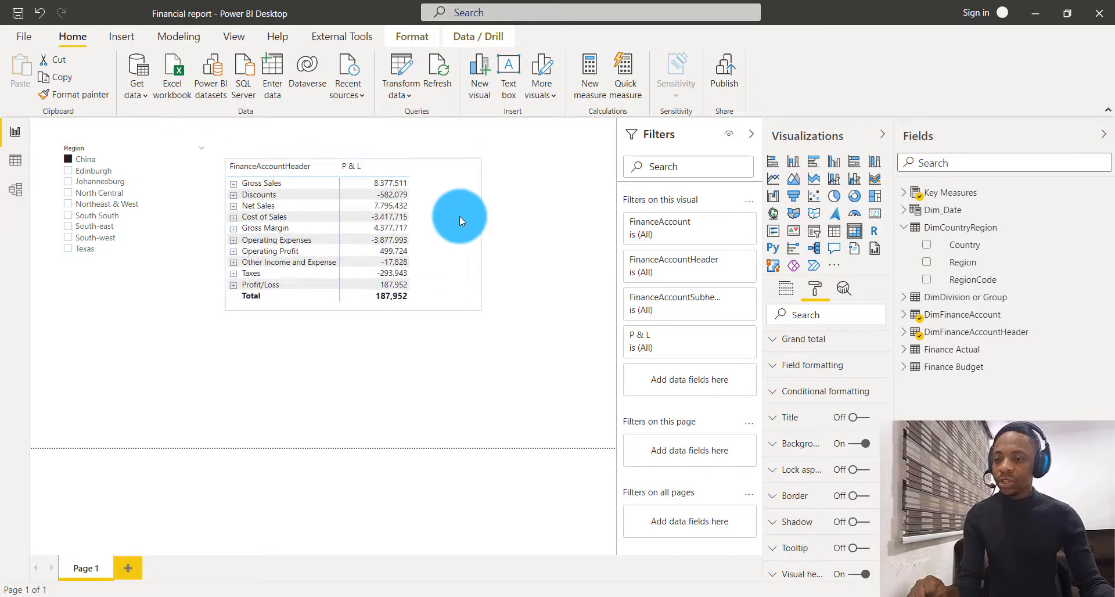
left_click_drag(116, 267, 104, 292)
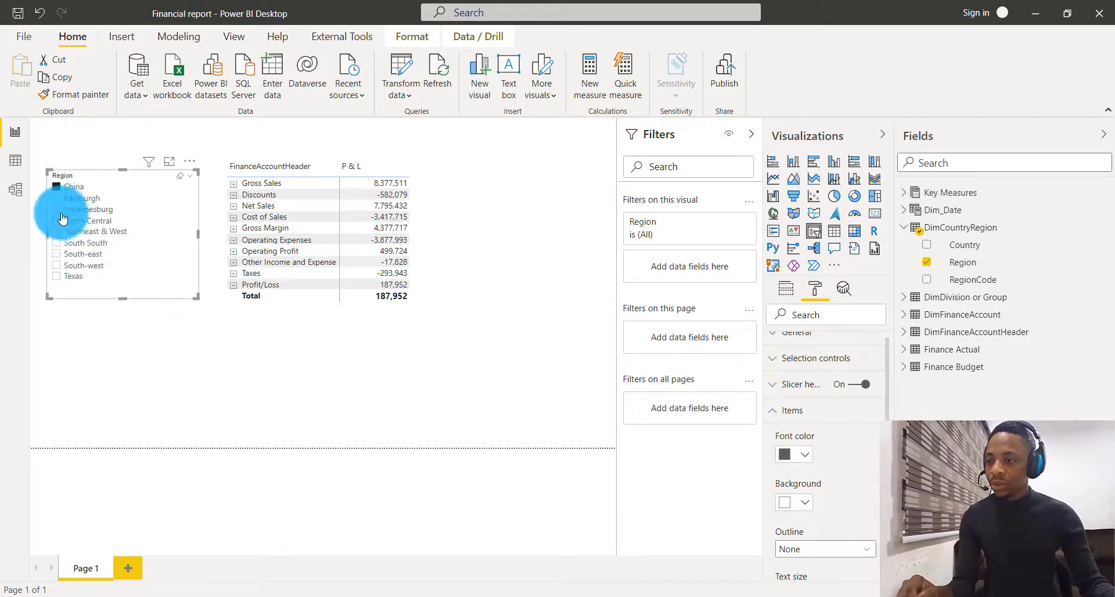
- Check the matrix for Johannesburg, North Central, Northeast & West, South South, South-east, Texas and South-west by filtering on each region in turn
left_click(60, 210)
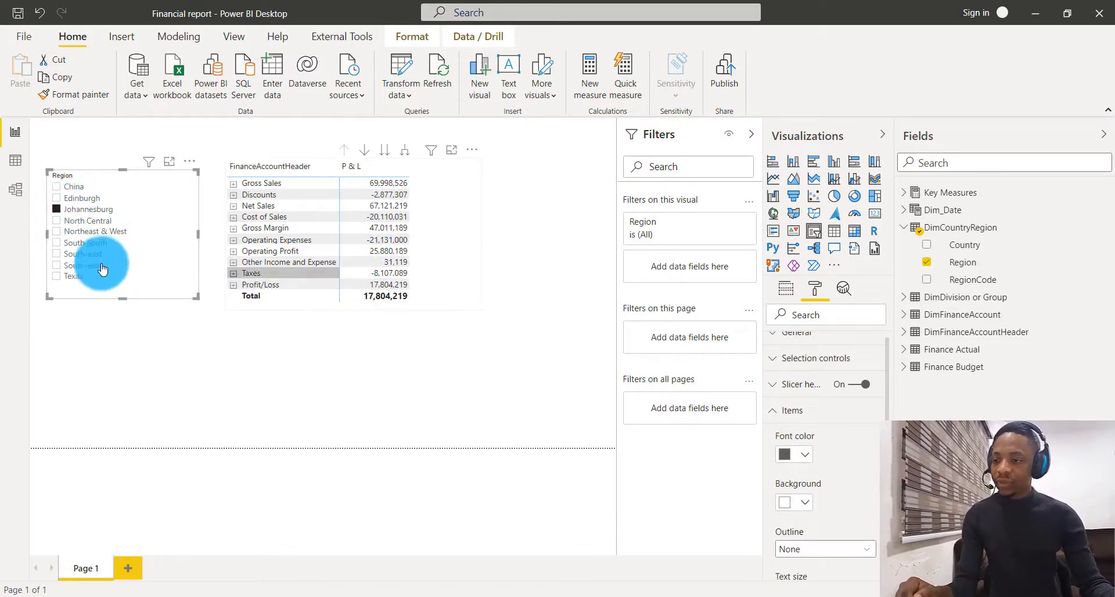
left_click(56, 221)
left_click(56, 231)
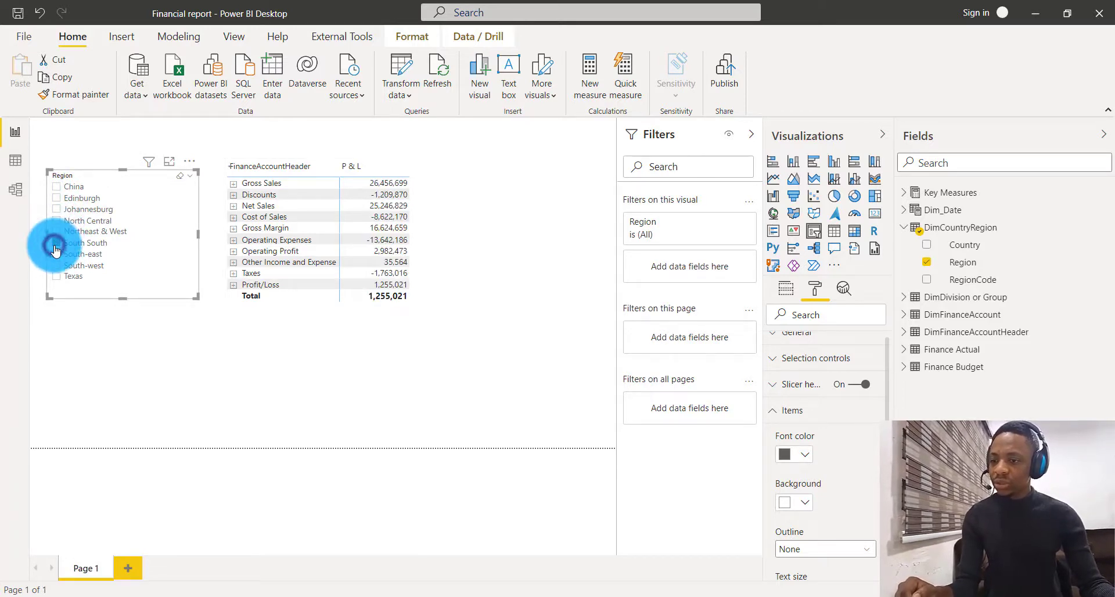
left_click(56, 243)
left_click(56, 254)
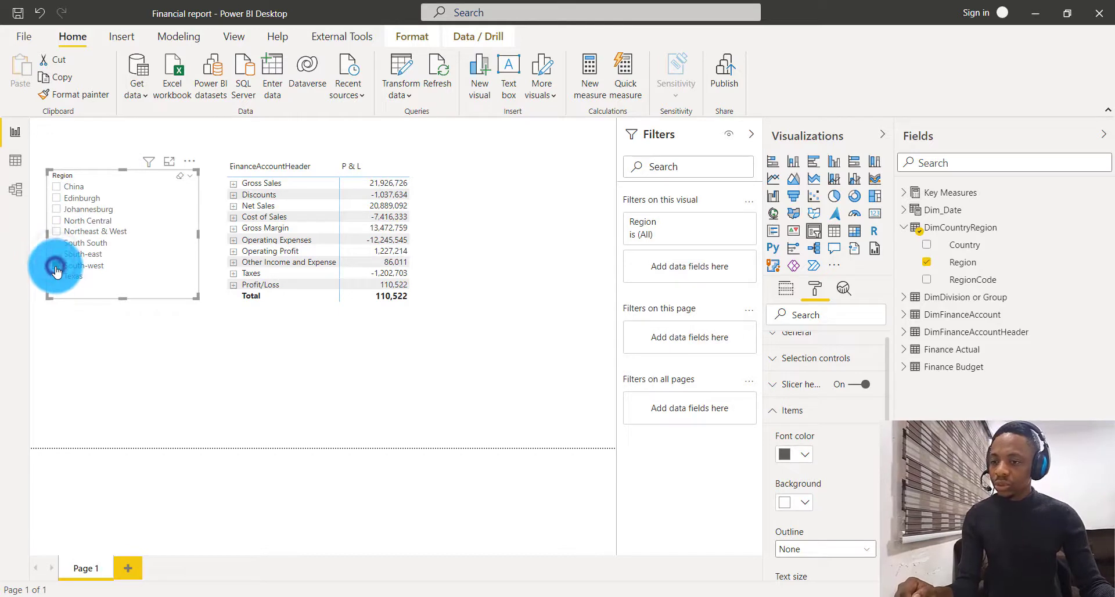
left_click(57, 266)
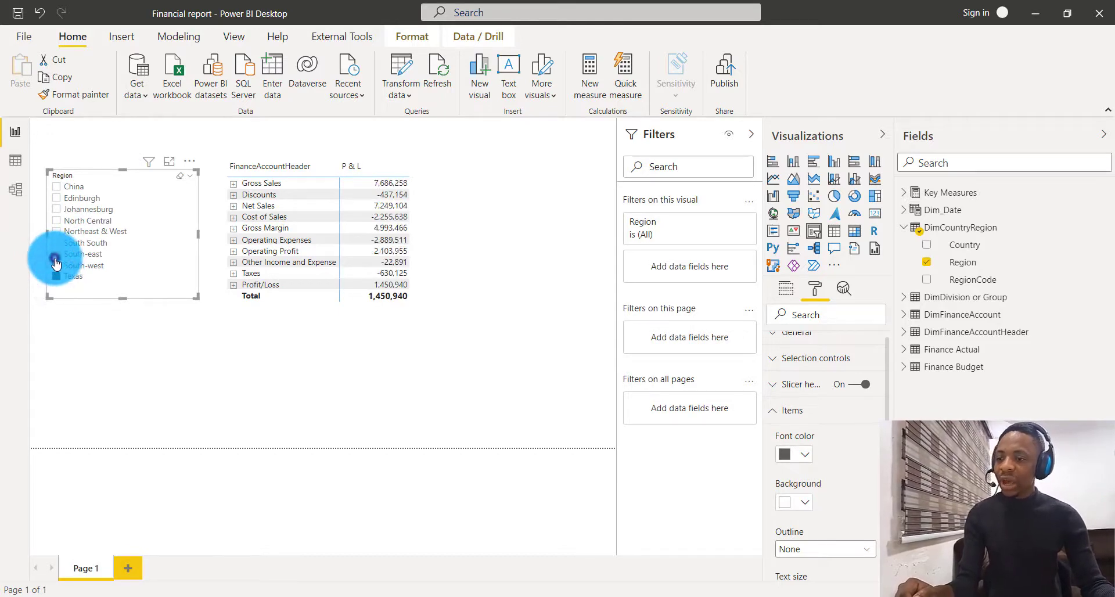
left_click(57, 265)
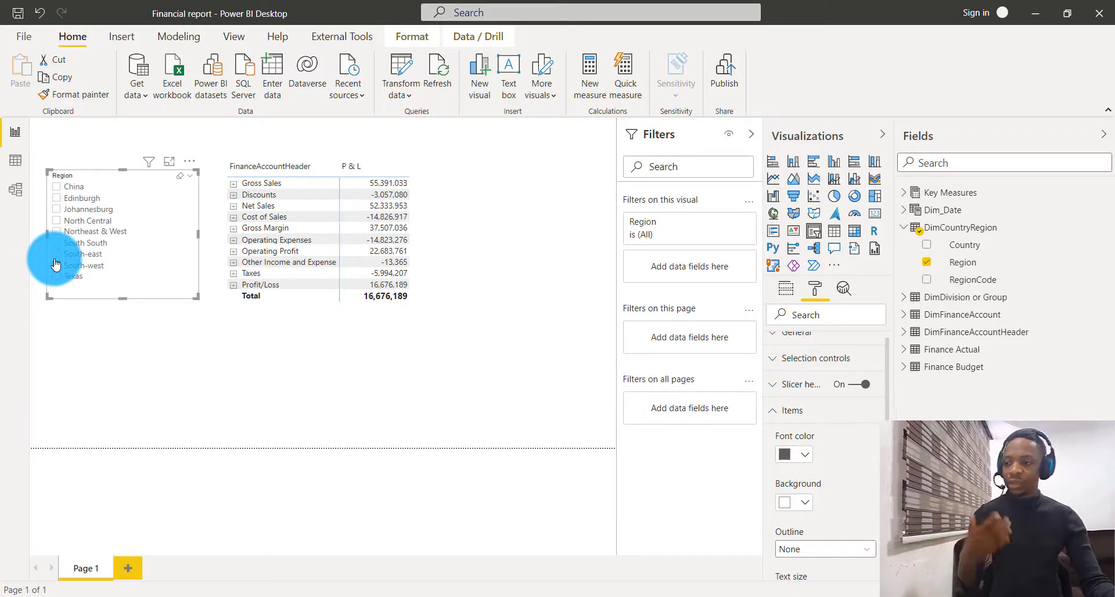
- Move the Region slicer up the page and place a duplicate of it directly below
left_click_drag(138, 200, 132, 160)
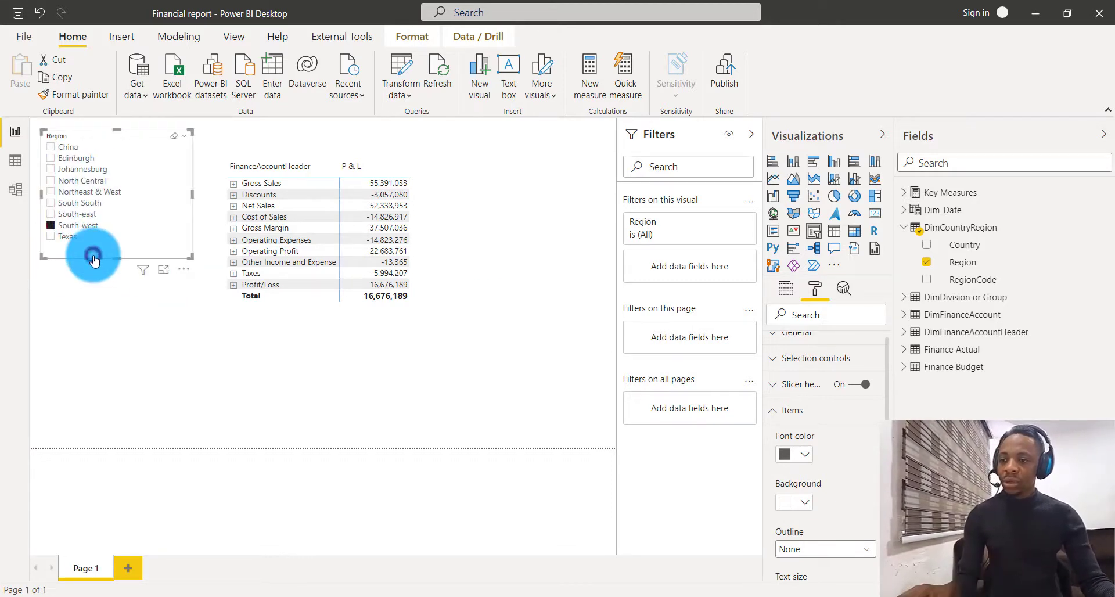
key("ctrl+c")
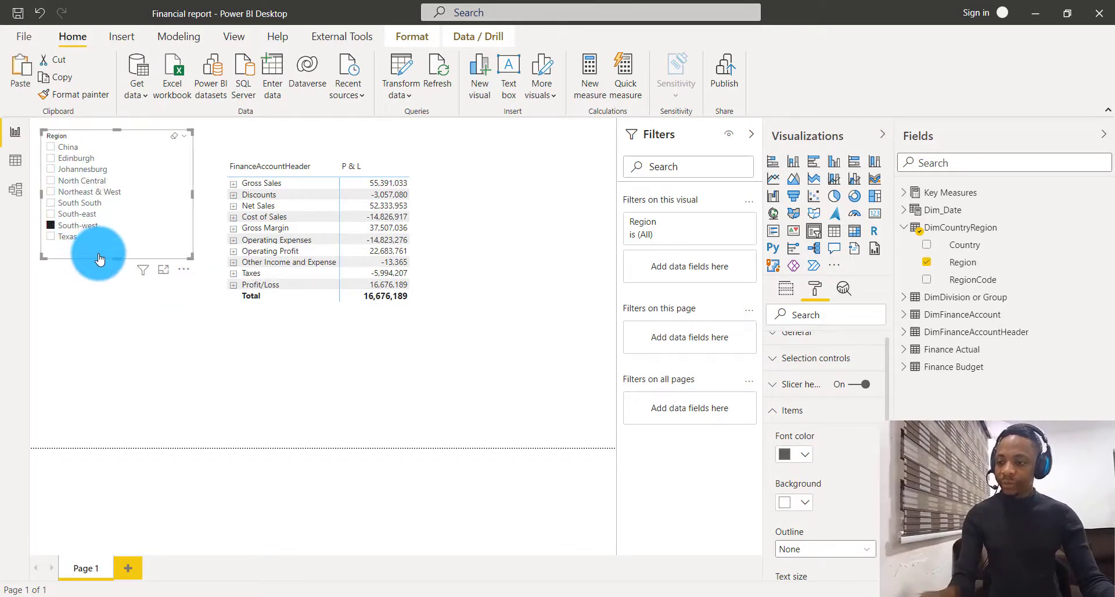
key("ctrl+v")
left_click_drag(128, 244, 122, 395)
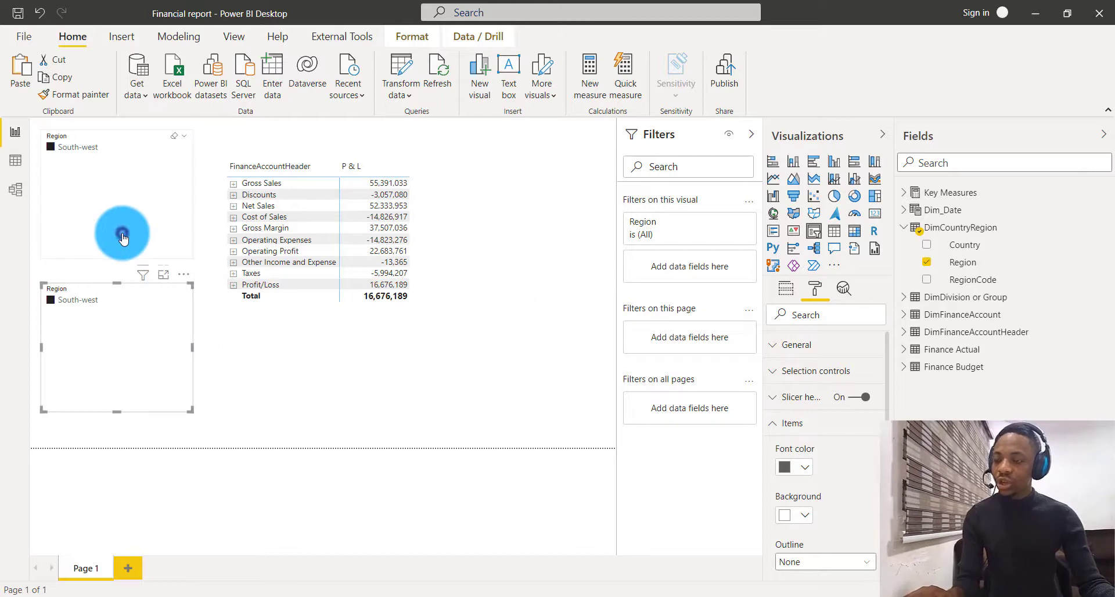
- Replace Region with Country in the upper slicer and clear the South-west selection in the Region slicer
left_click(116, 250)
left_click_drag(966, 250, 832, 328)
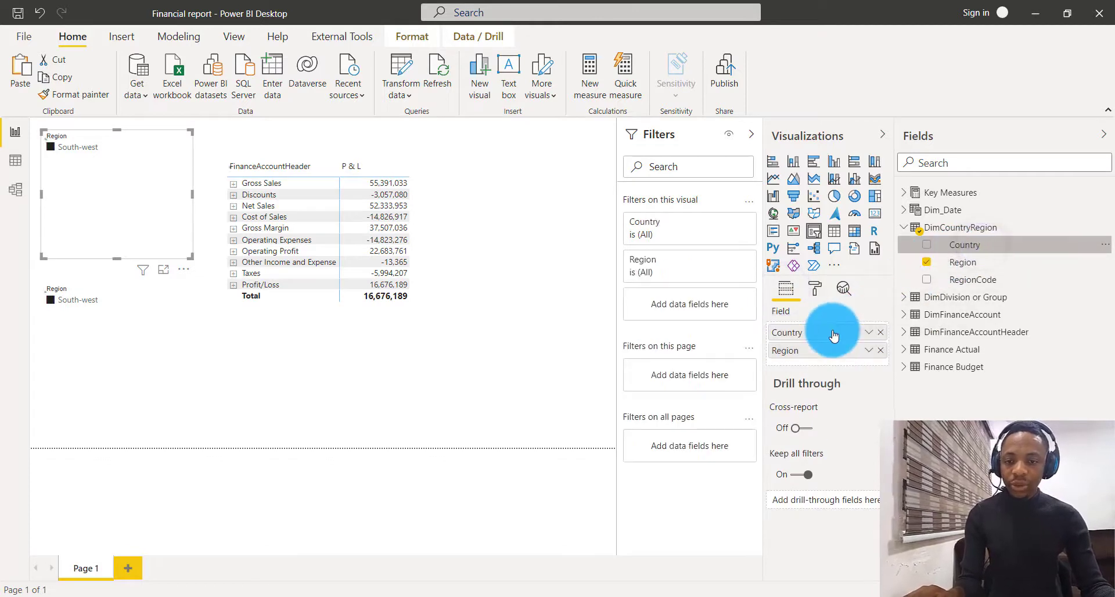
left_click(881, 351)
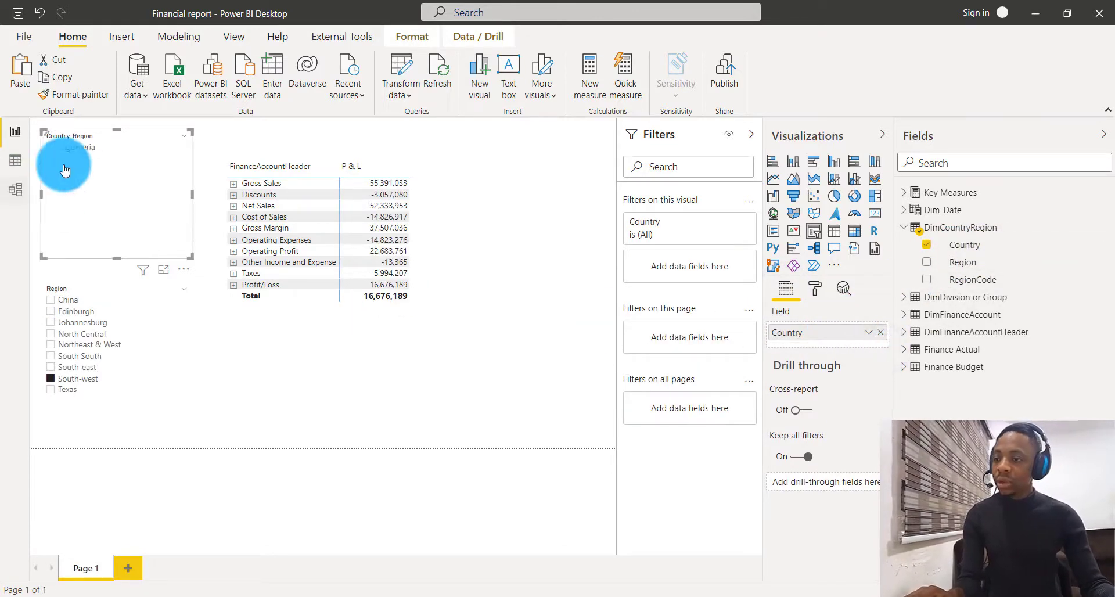
left_click(55, 379)
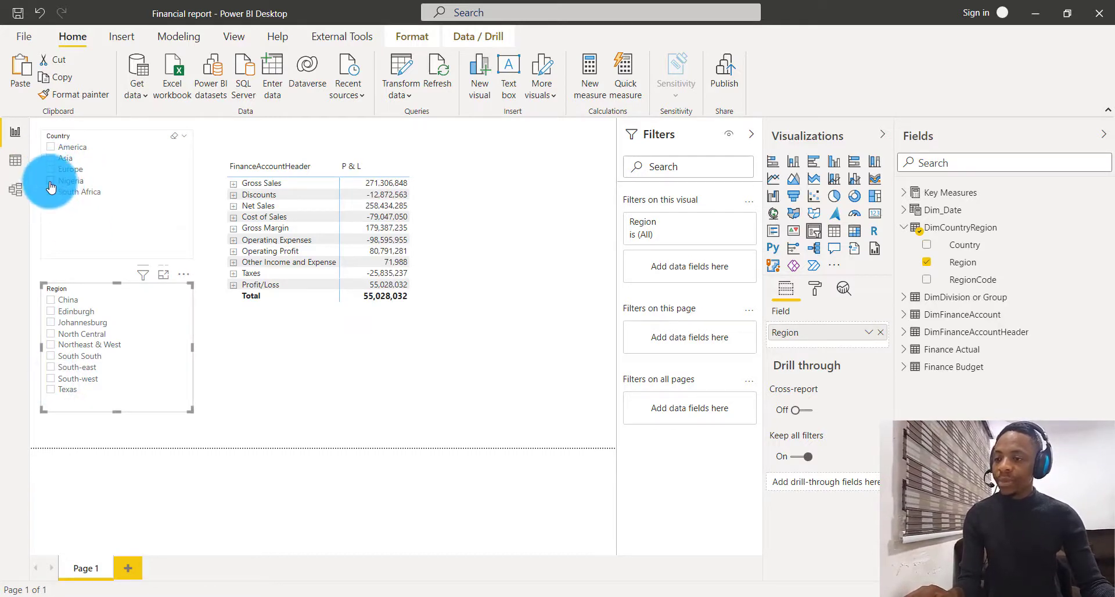
- Filter the country to Nigeria, and try South South, South-east, South-west and North Central in turn before clearing the region selection
left_click(50, 182)
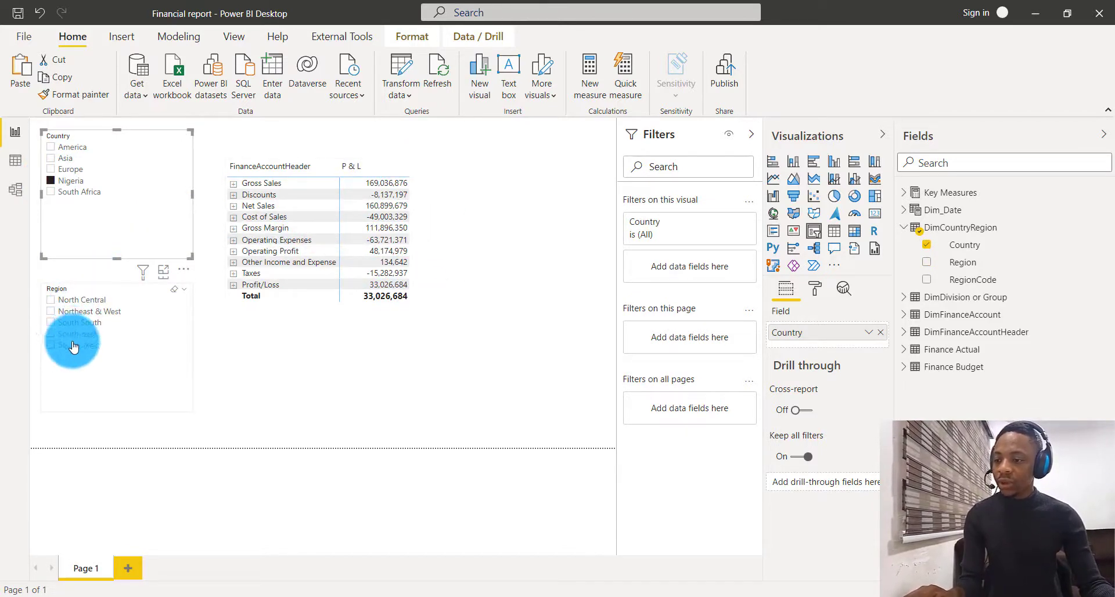
left_click(49, 324)
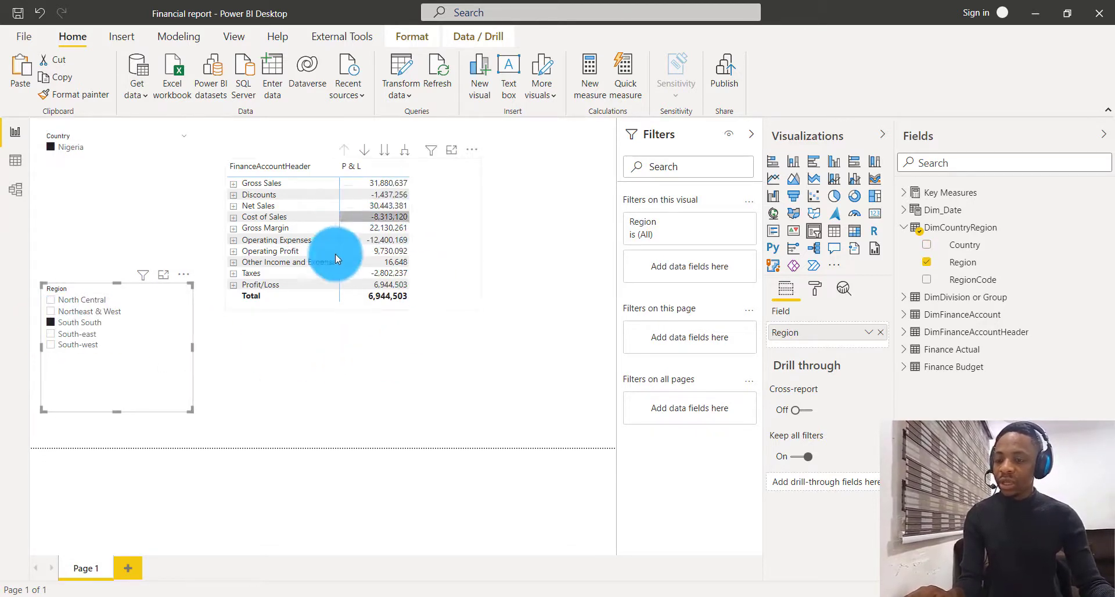
left_click(51, 334)
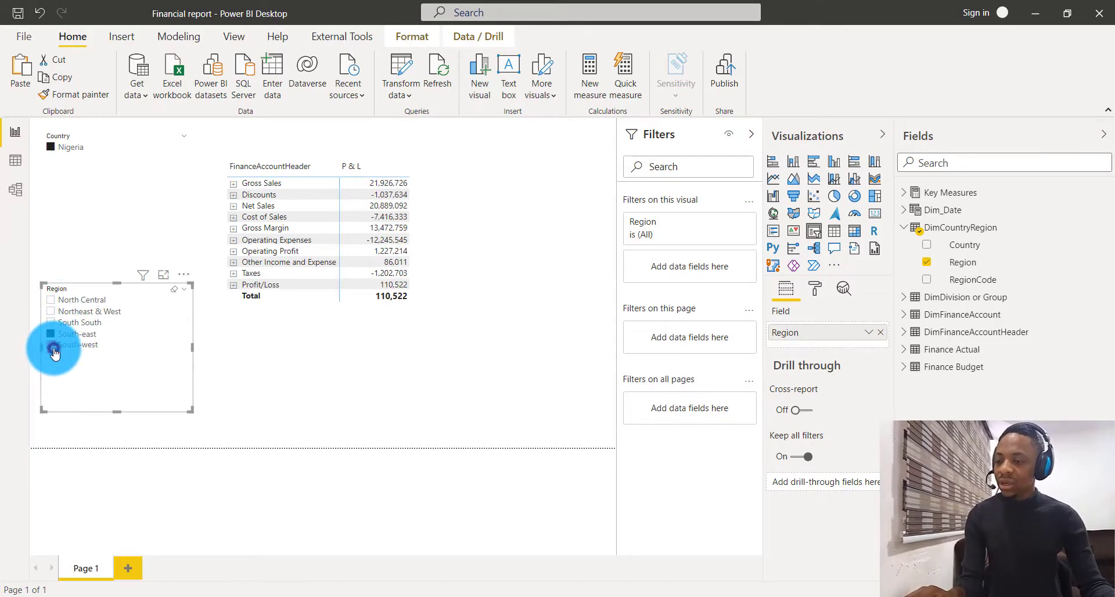
left_click(52, 346)
left_click(51, 299)
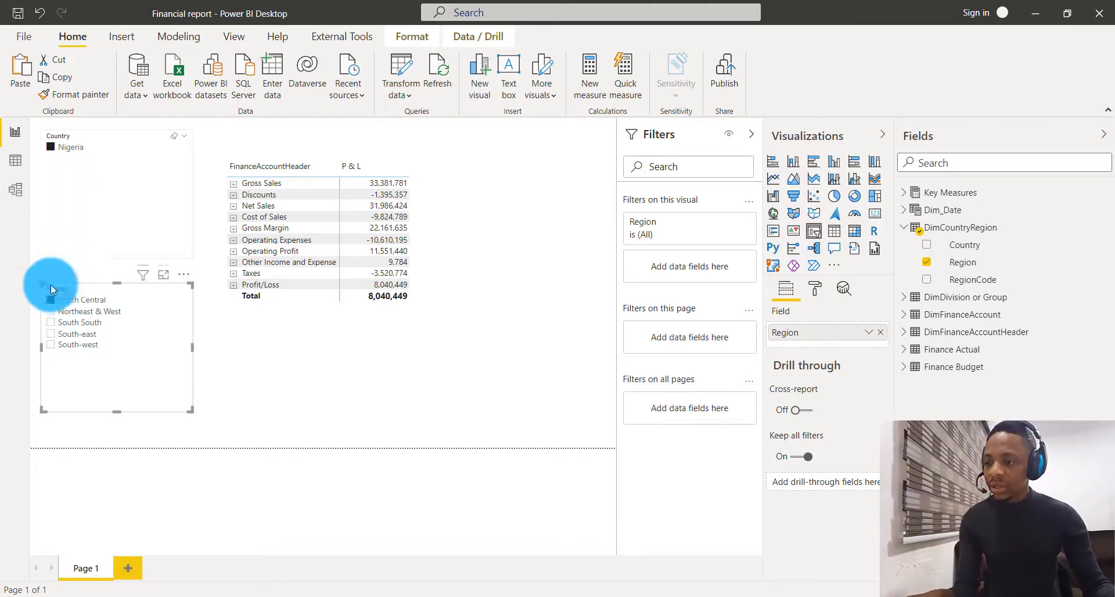
left_click(50, 299)
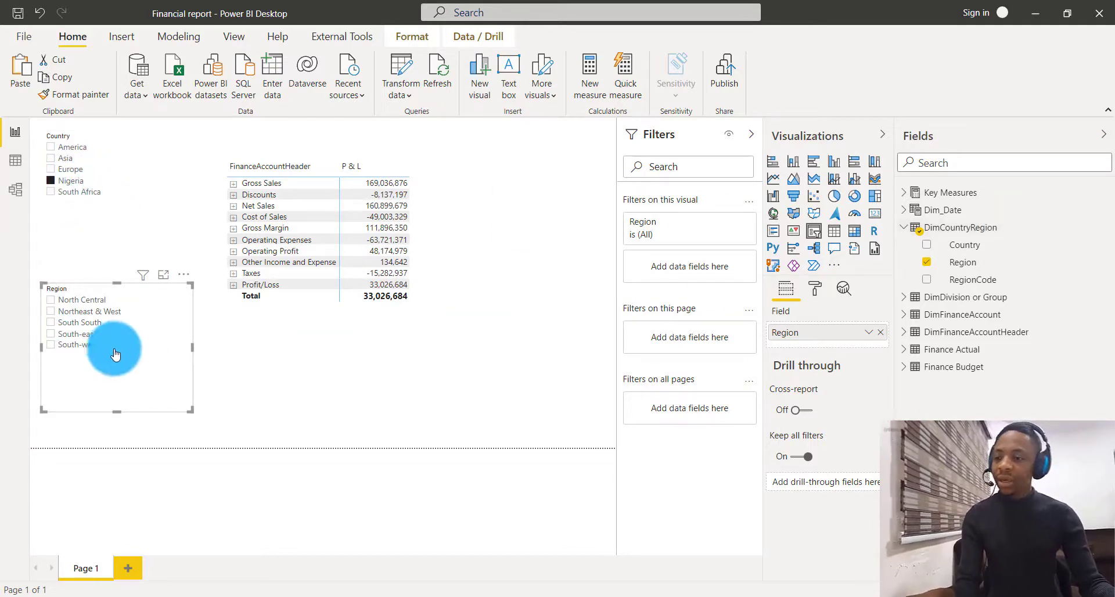
- Move the Region slicer up beneath the Country slicer and replace its Region field with GroupDivisionName
left_click_drag(123, 351, 126, 309)
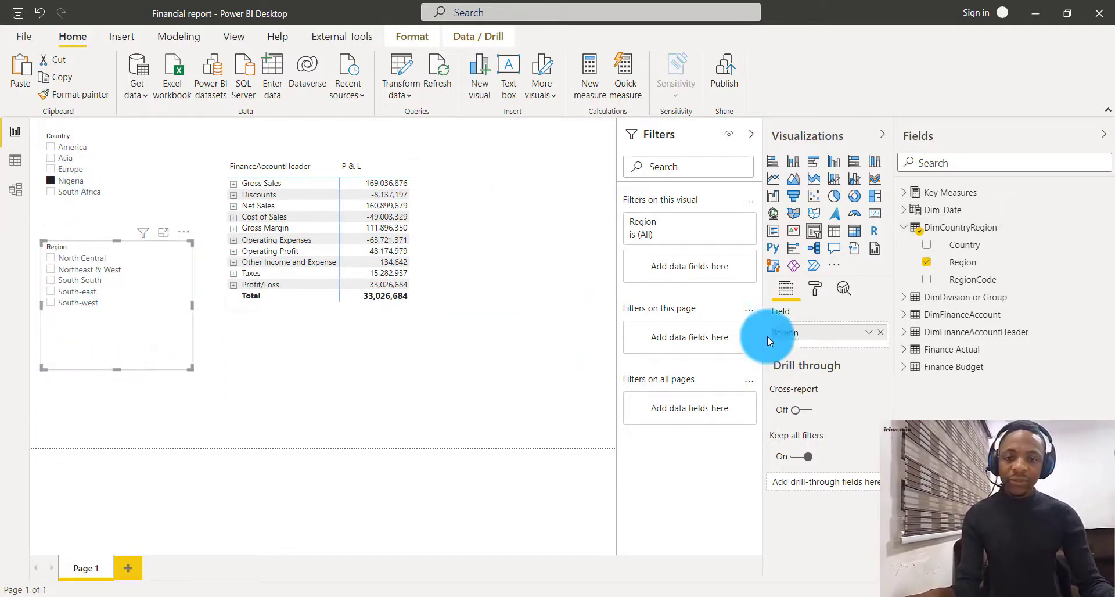
left_click(907, 230)
left_click(904, 245)
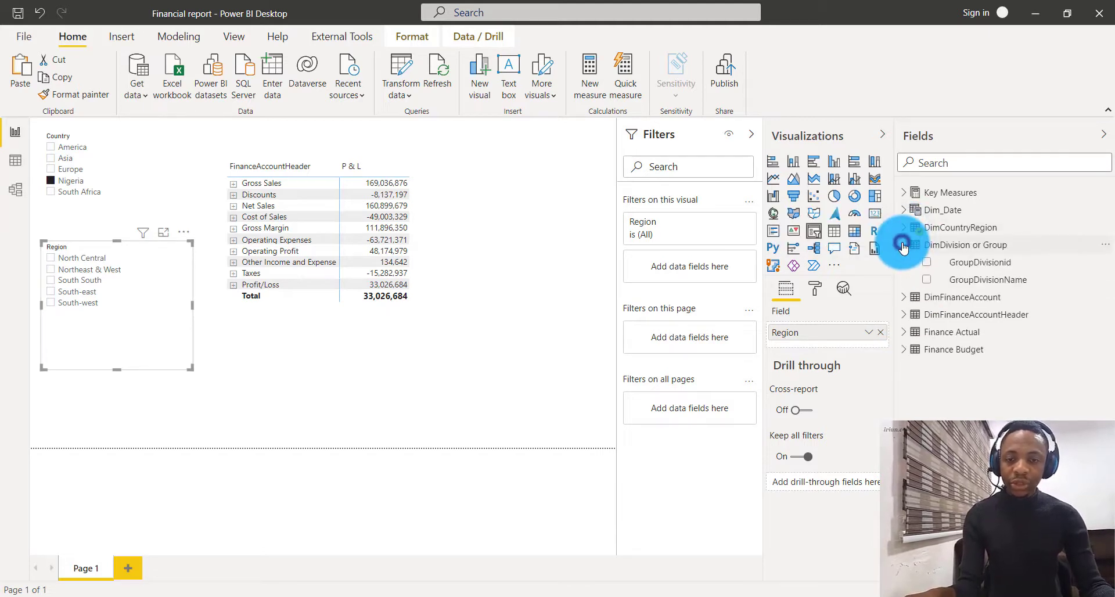
left_click(881, 335)
left_click_drag(981, 280, 848, 332)
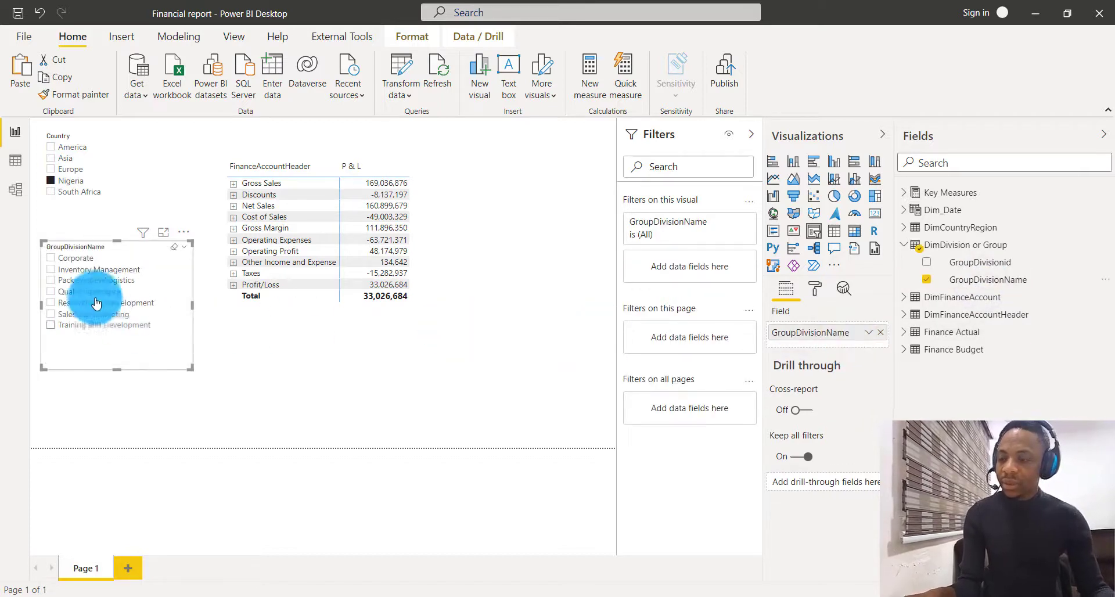
- Check the Nigeria figures in the matrix by filtering on each division in turn, from Corporate through to Training and Development
left_click(51, 259)
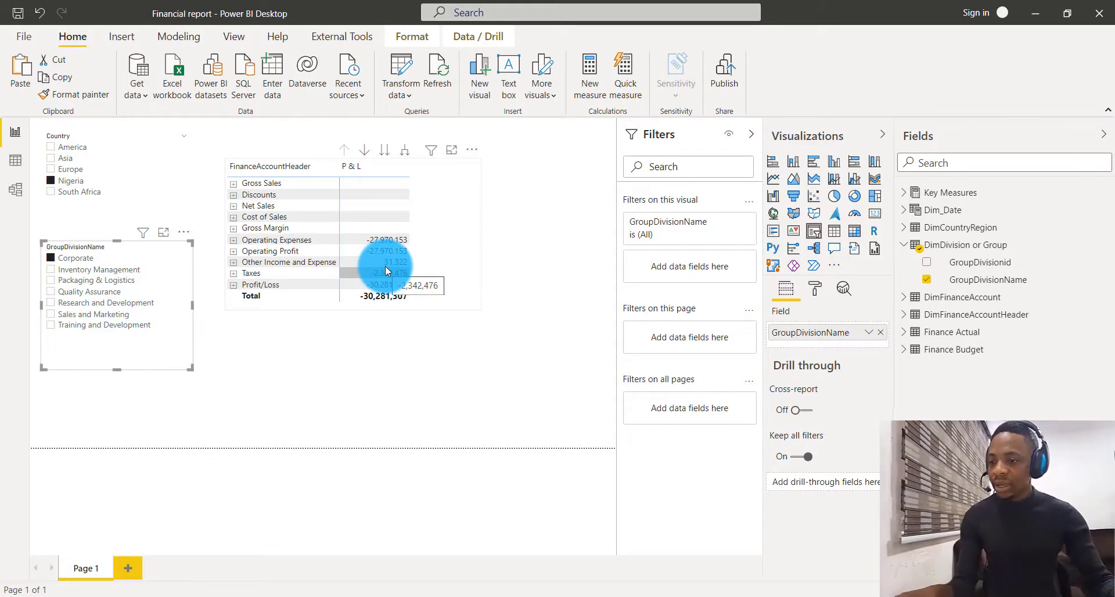
left_click(54, 269)
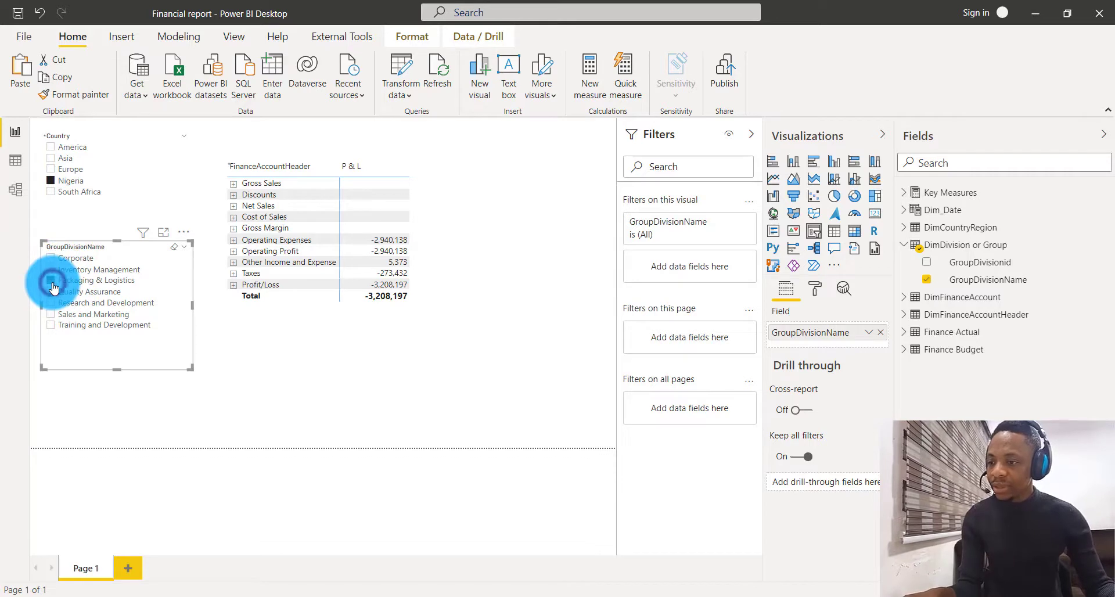
left_click(53, 283)
left_click(53, 292)
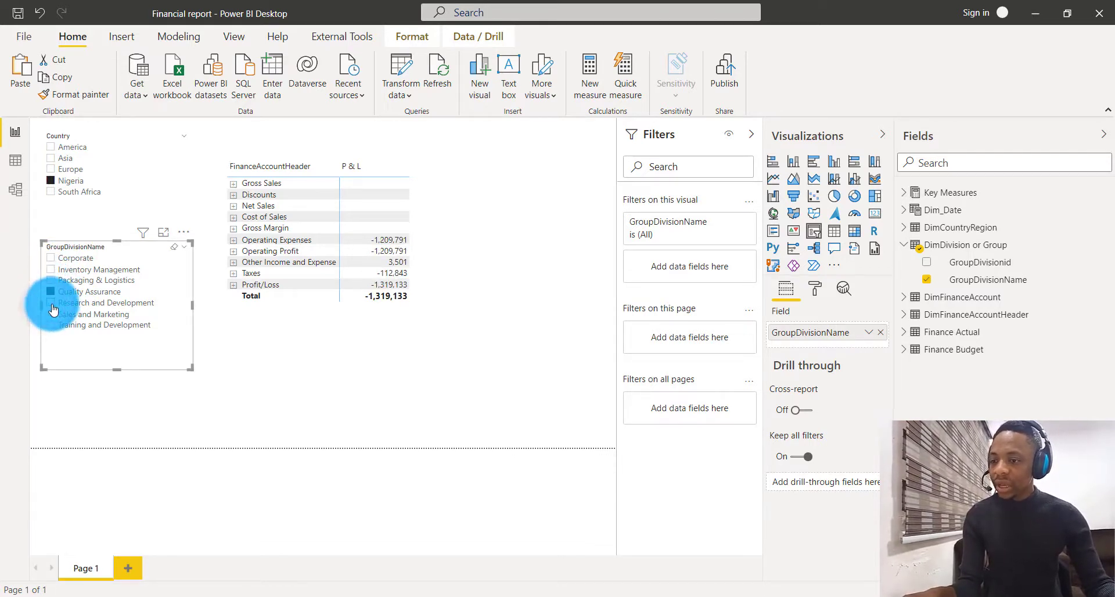
left_click(52, 304)
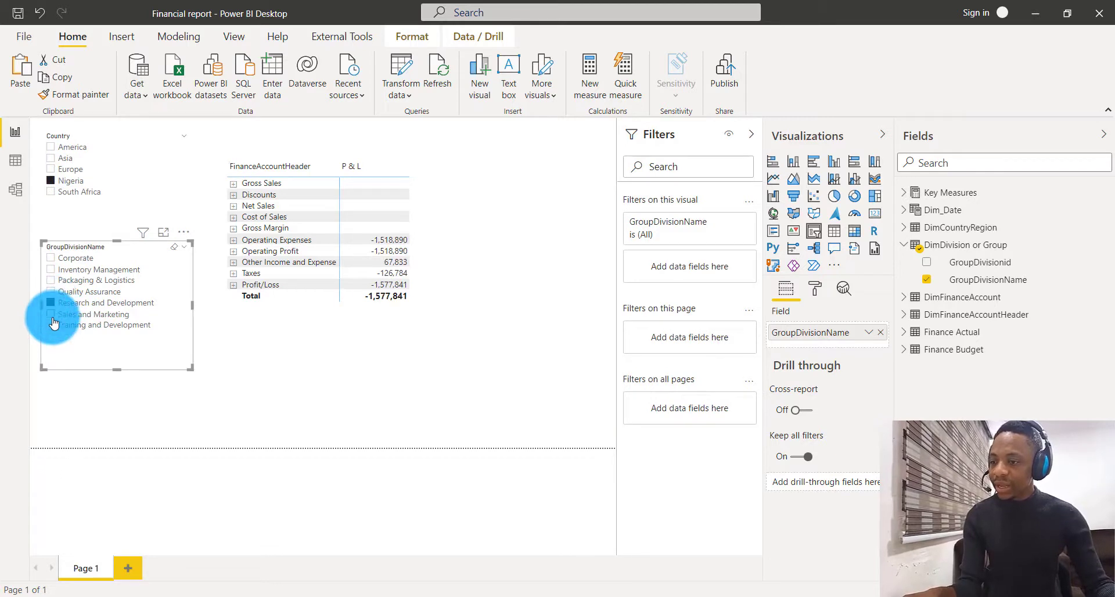
left_click(53, 317)
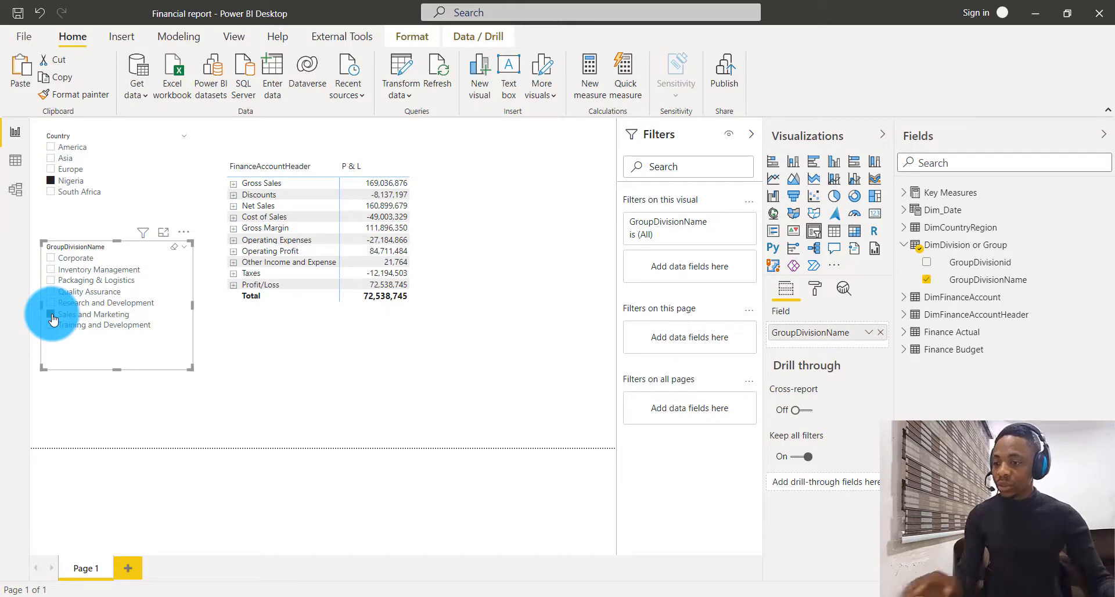
left_click(50, 325)
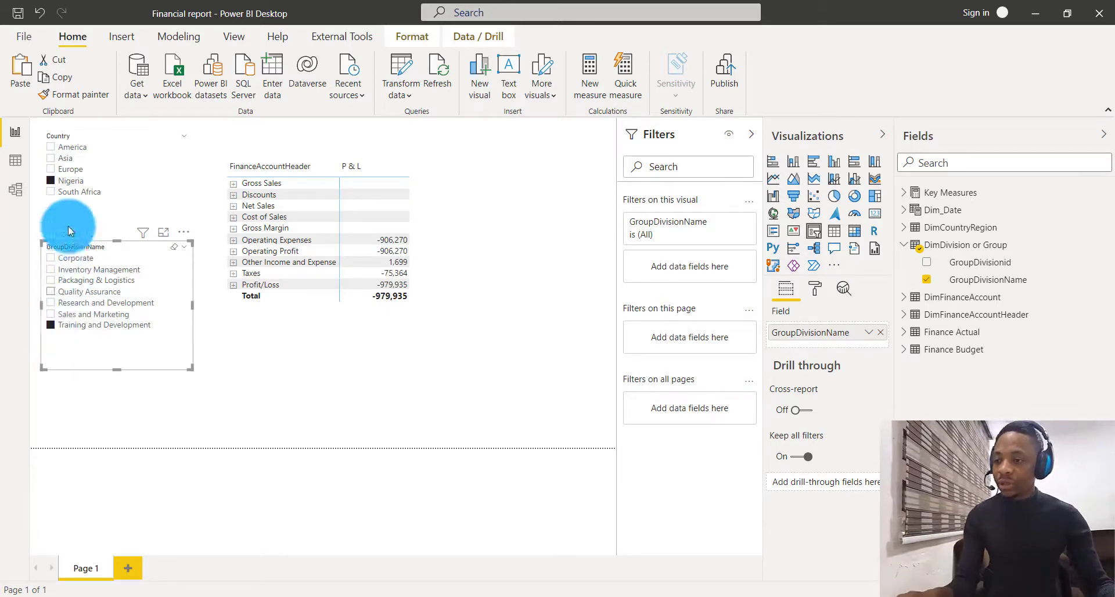
- Compare Training and Development for all countries, Nigeria and South Africa, and Sales and Marketing for South Africa and Asia
left_click(51, 184)
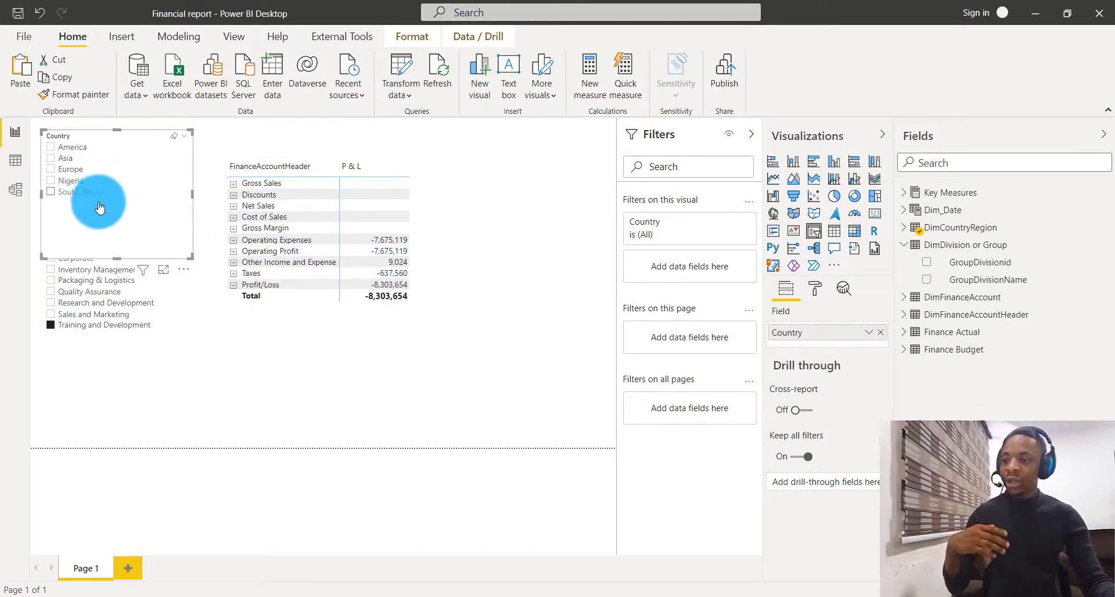
left_click(50, 180)
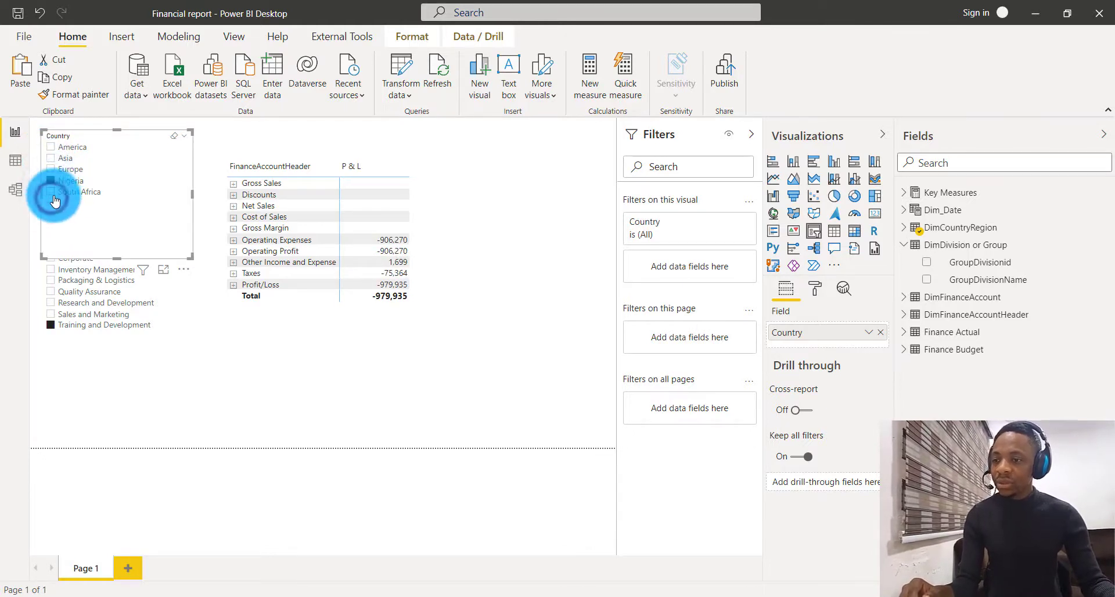
left_click(51, 193)
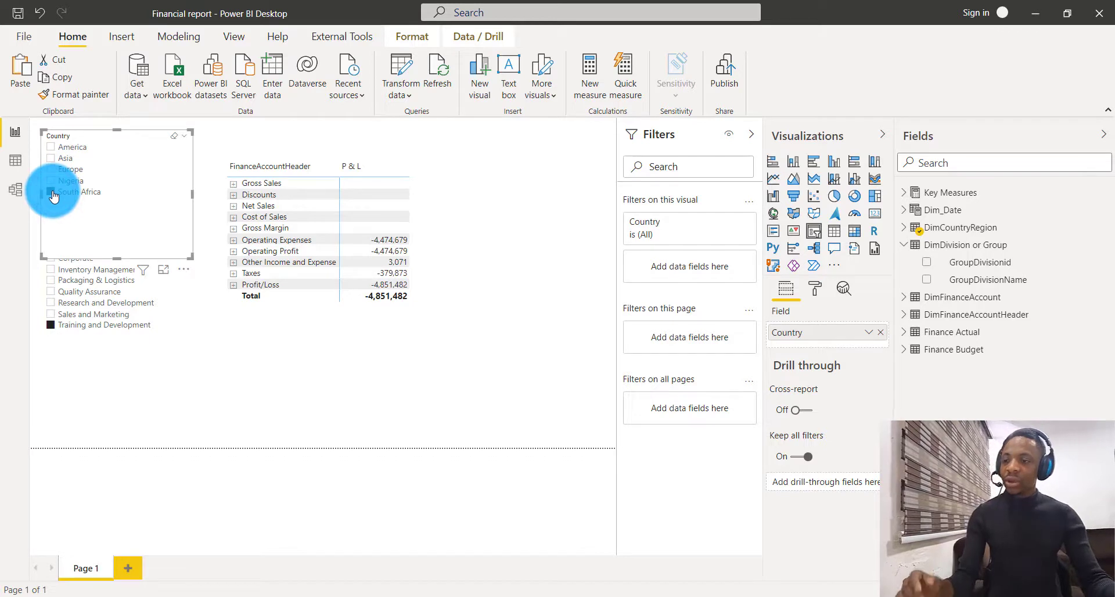
left_click(52, 314)
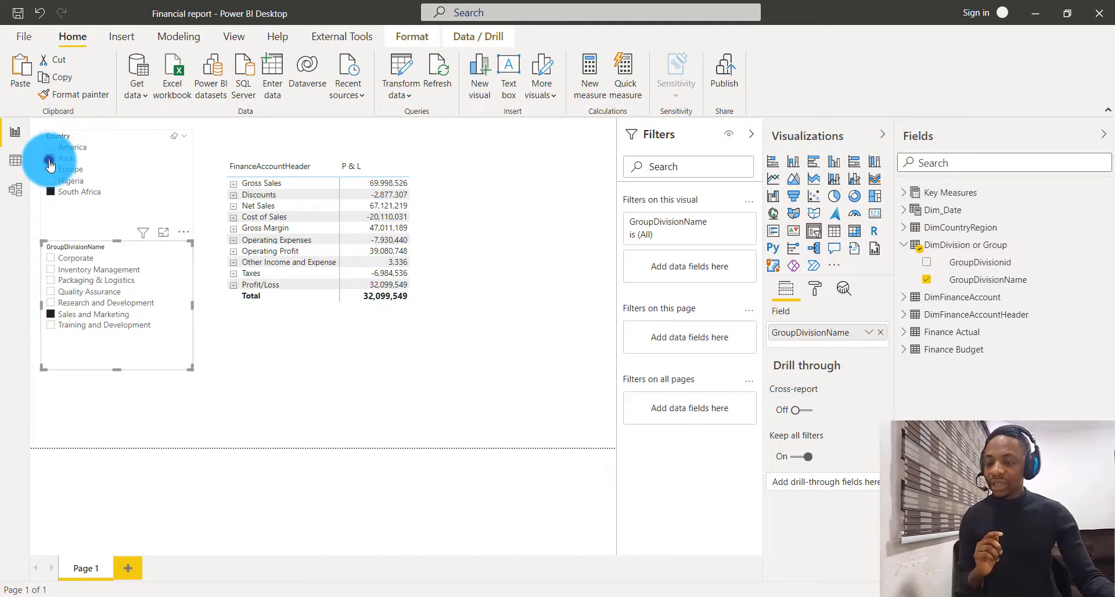
left_click(50, 158)
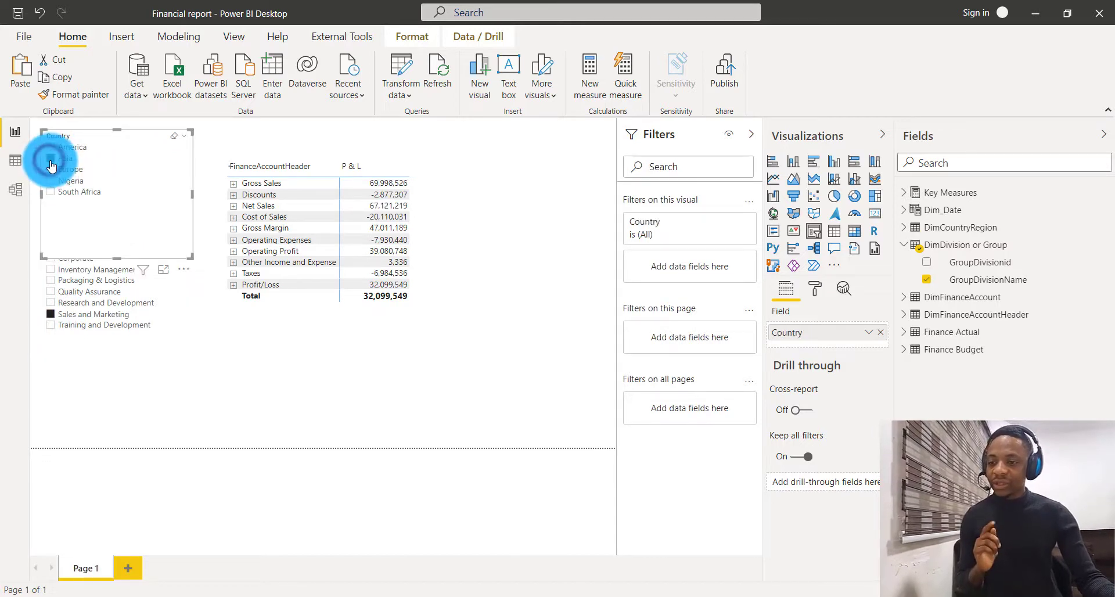
- Shift the matrix up and closer to the slicers, add Country to its columns, and enlarge the visual
left_click(384, 314)
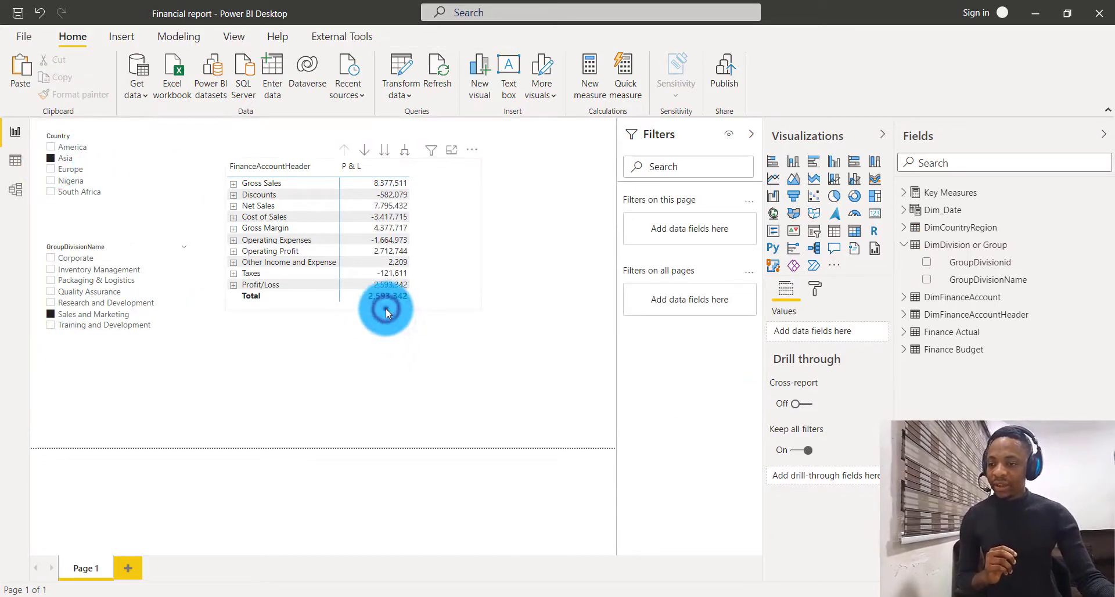
left_click_drag(386, 308, 333, 293)
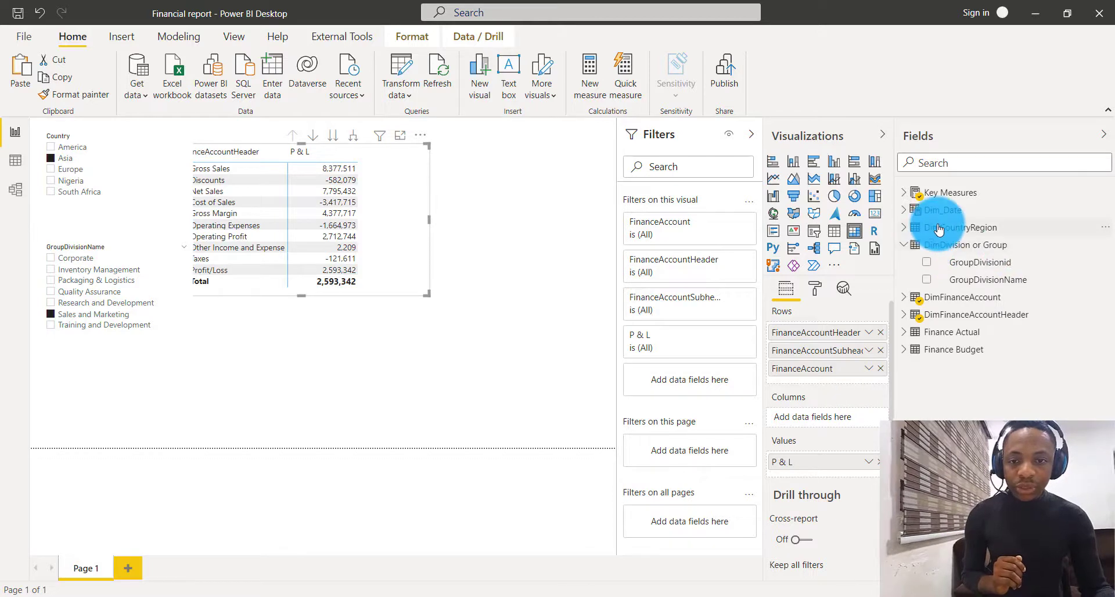
left_click(903, 227)
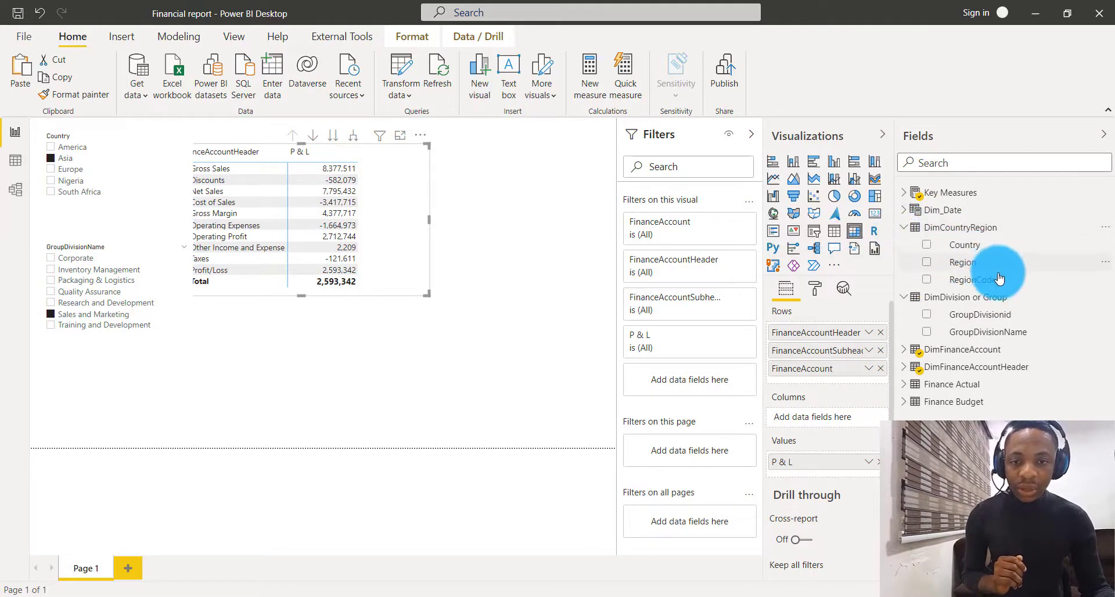
left_click_drag(991, 253, 827, 418)
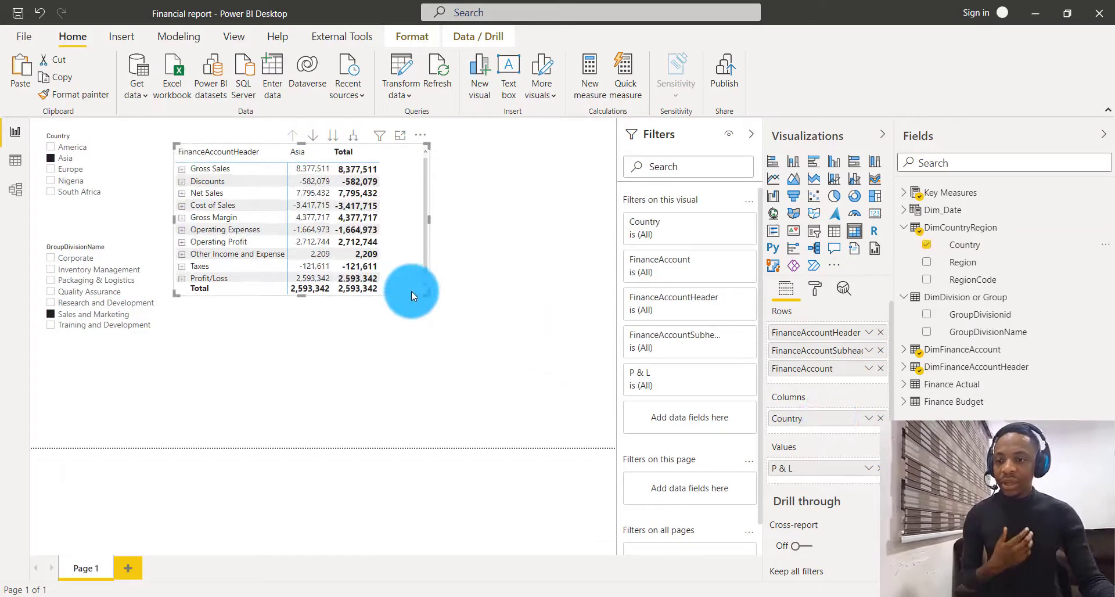
left_click_drag(443, 301, 493, 332)
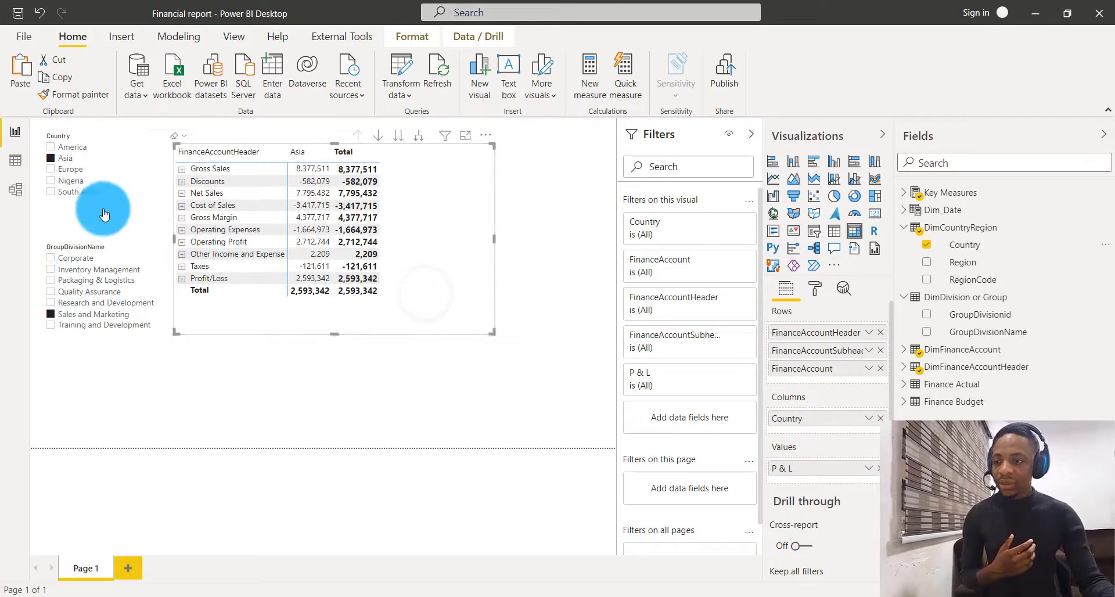
- Clear Asia and shrink the Country slicer to fit its list, and enlarge the matrix to fit all country columns and the total
left_click(51, 157)
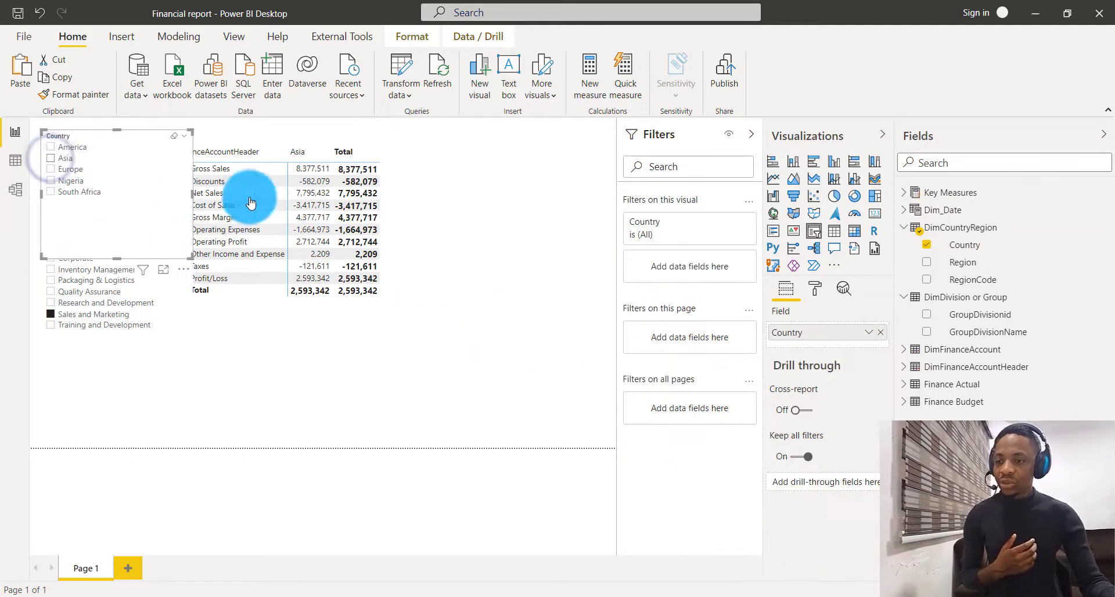
left_click_drag(186, 260, 131, 198)
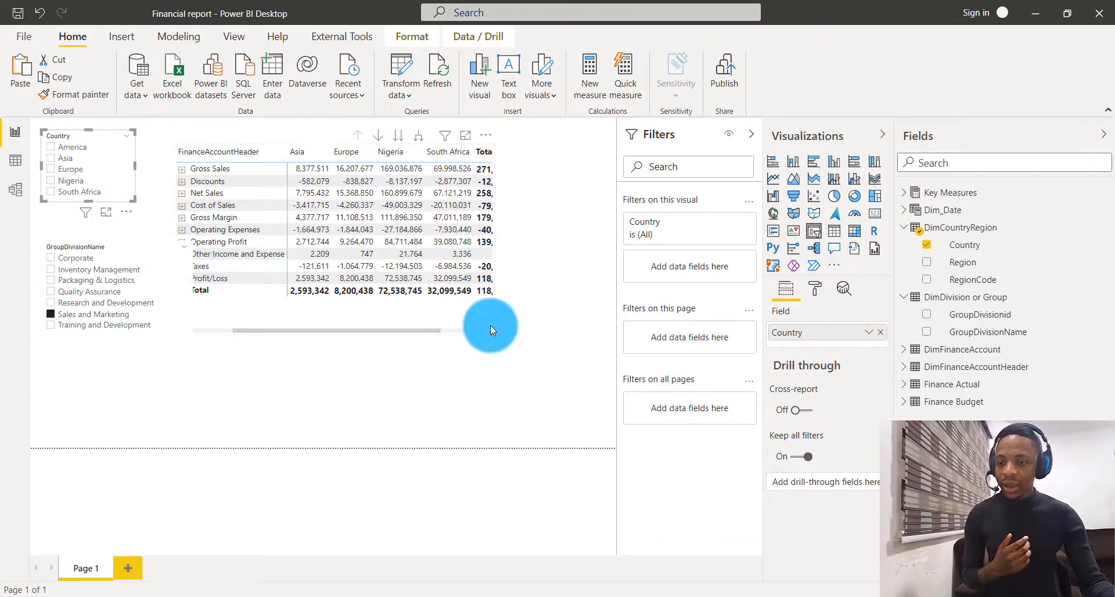
left_click_drag(493, 328, 597, 365)
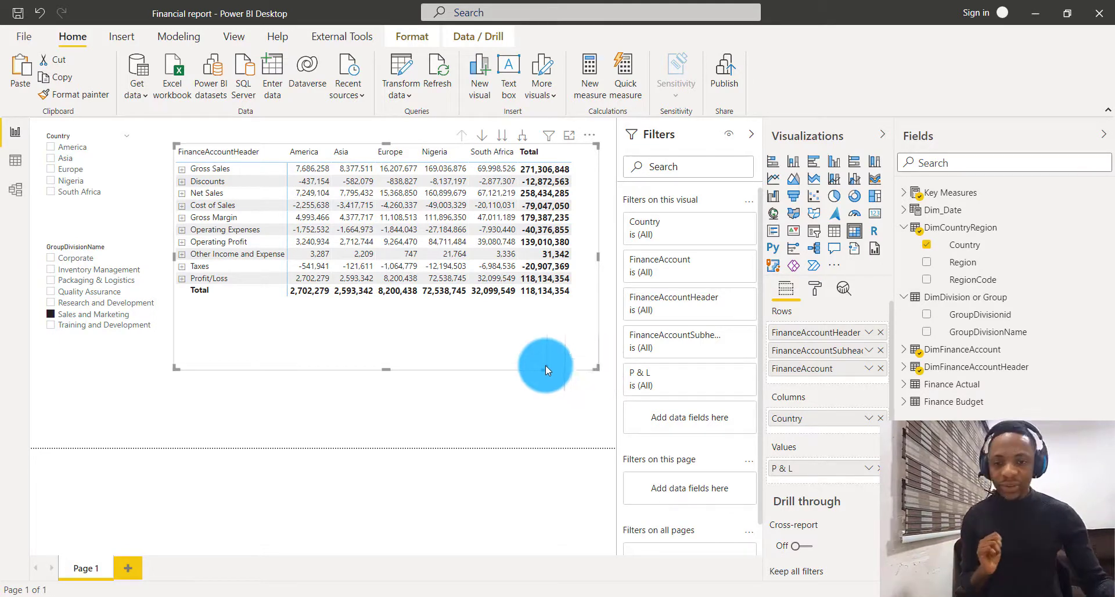
- Replace Country with Year from Dim_Date in the matrix columns
left_click(915, 402)
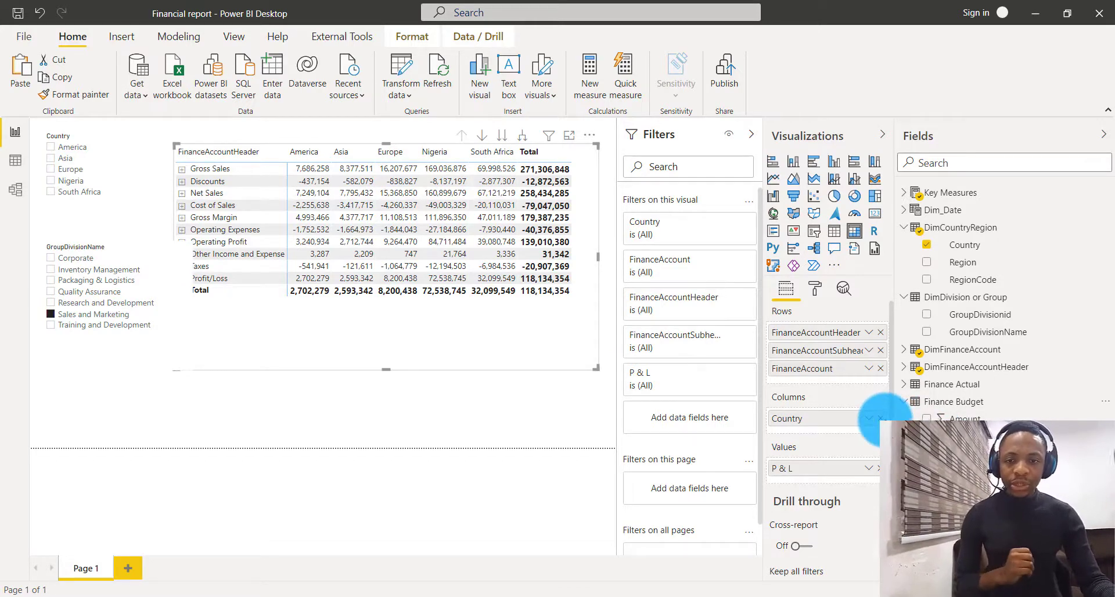
left_click_drag(881, 419, 901, 224)
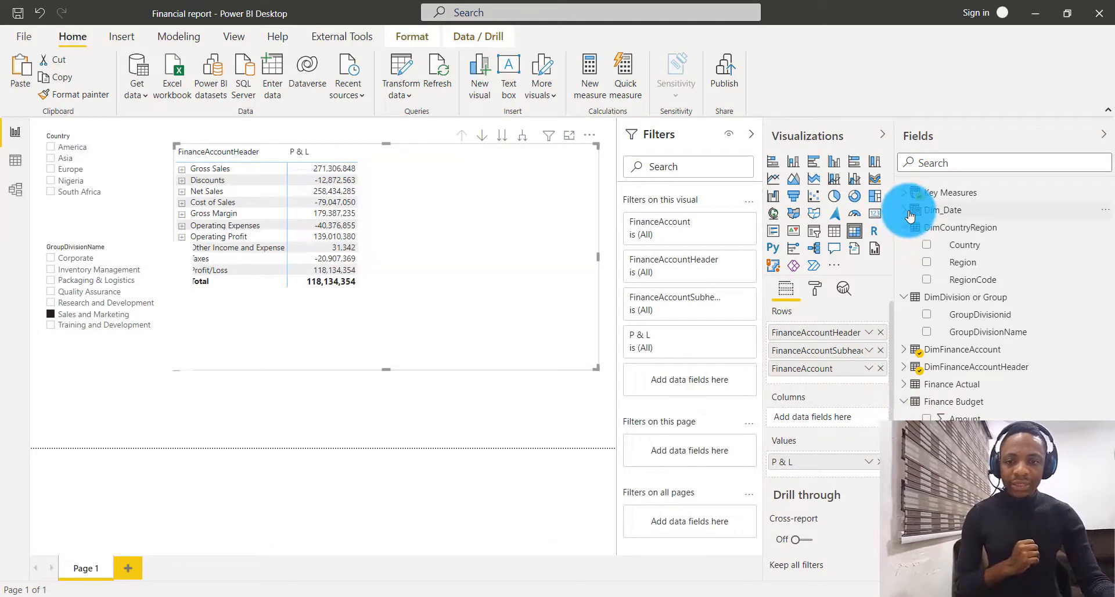
left_click(909, 213)
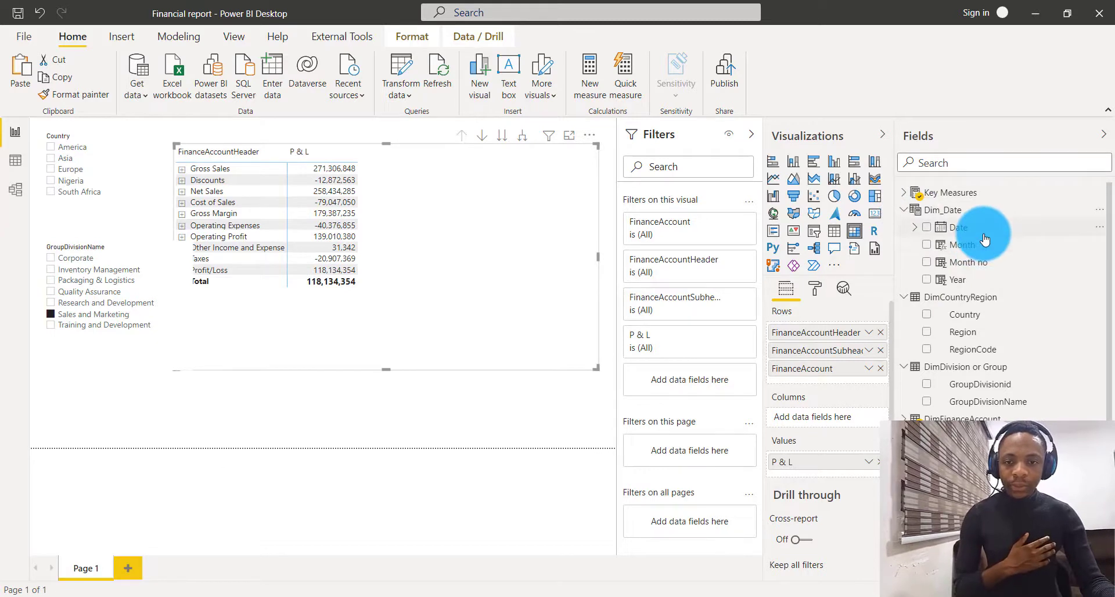
left_click_drag(969, 280, 818, 408)
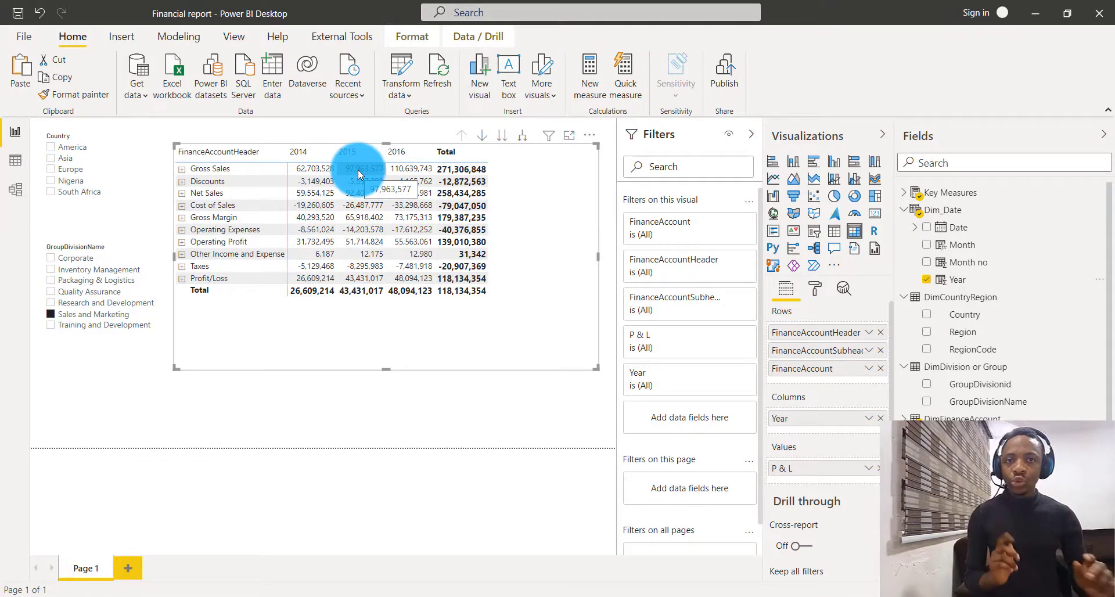
- Reposition the Dim_Date table just below Finance Actual in the model diagram to show its relationships, and return to the report page
left_click(8, 200)
left_click(397, 320)
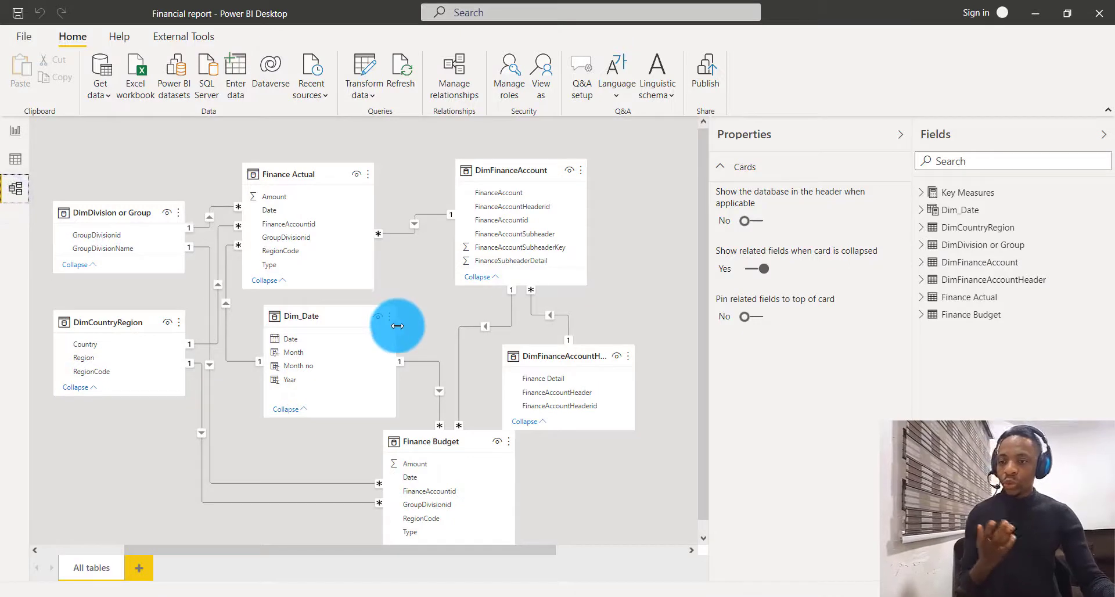
mouse_move(343, 316)
left_mouse_down()
mouse_move(355, 325)
mouse_move(340, 332)
left_mouse_up()
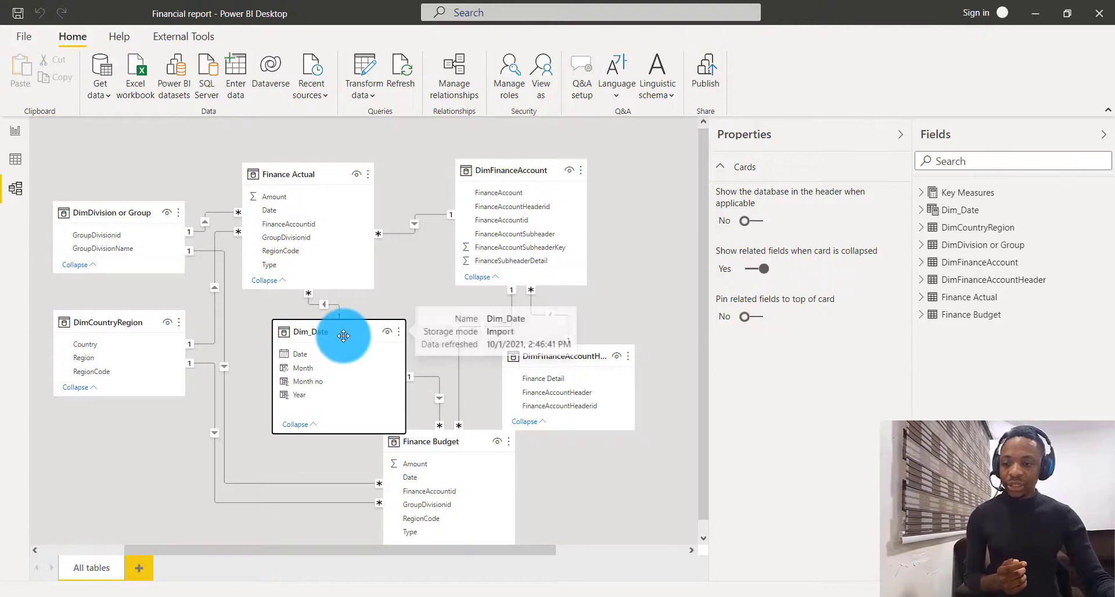
left_click_drag(340, 334, 321, 324)
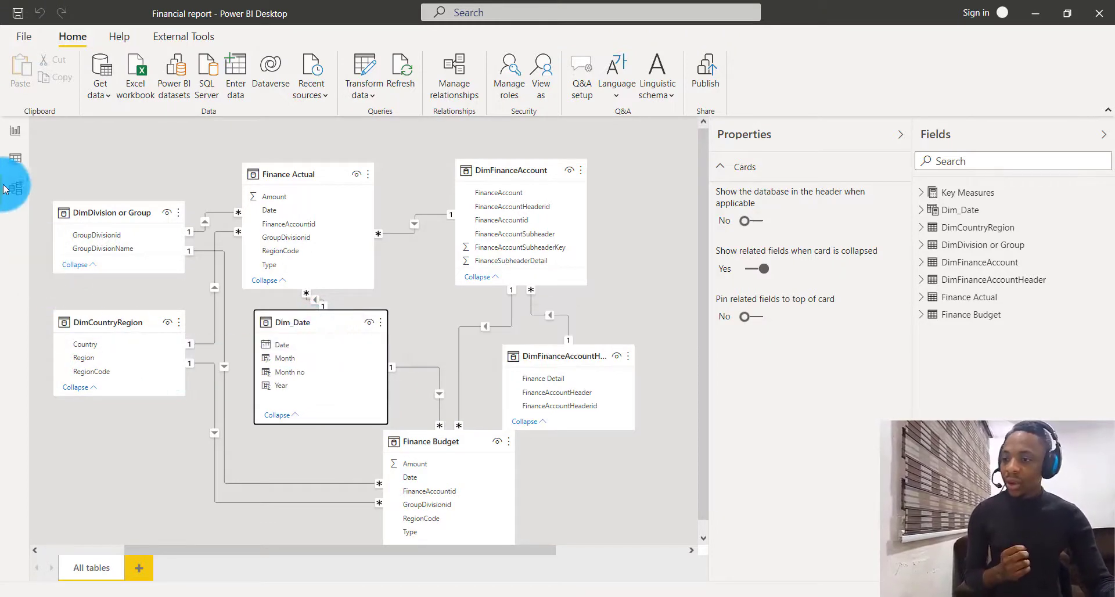
left_click(14, 133)
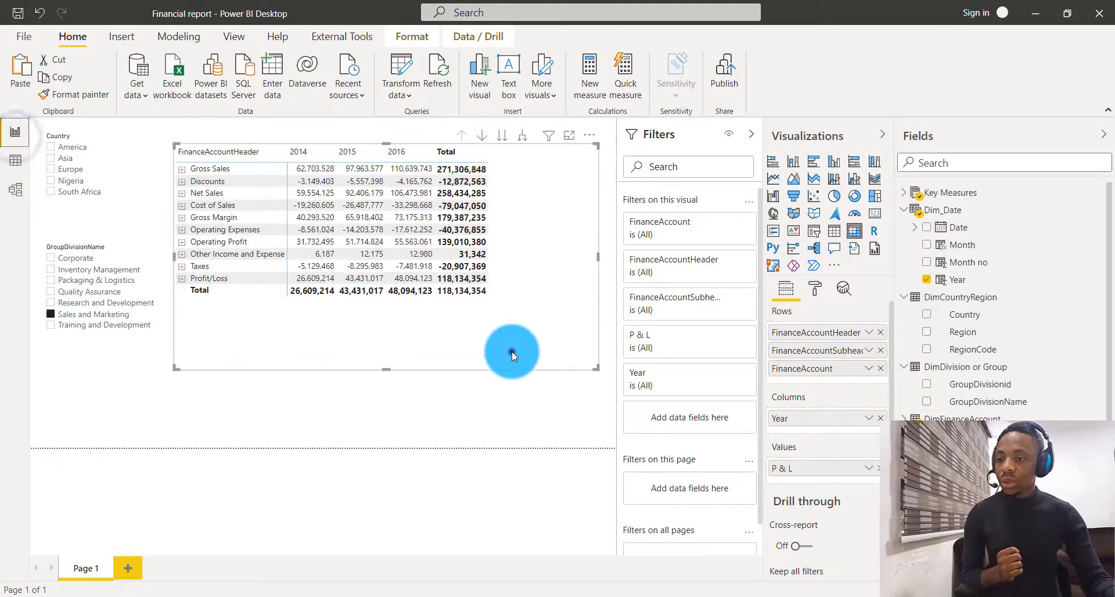
- Move the matrix down and left, and narrow the GroupDivisionName slicer with its division selection cleared
left_click(511, 350)
left_click_drag(493, 371, 497, 376)
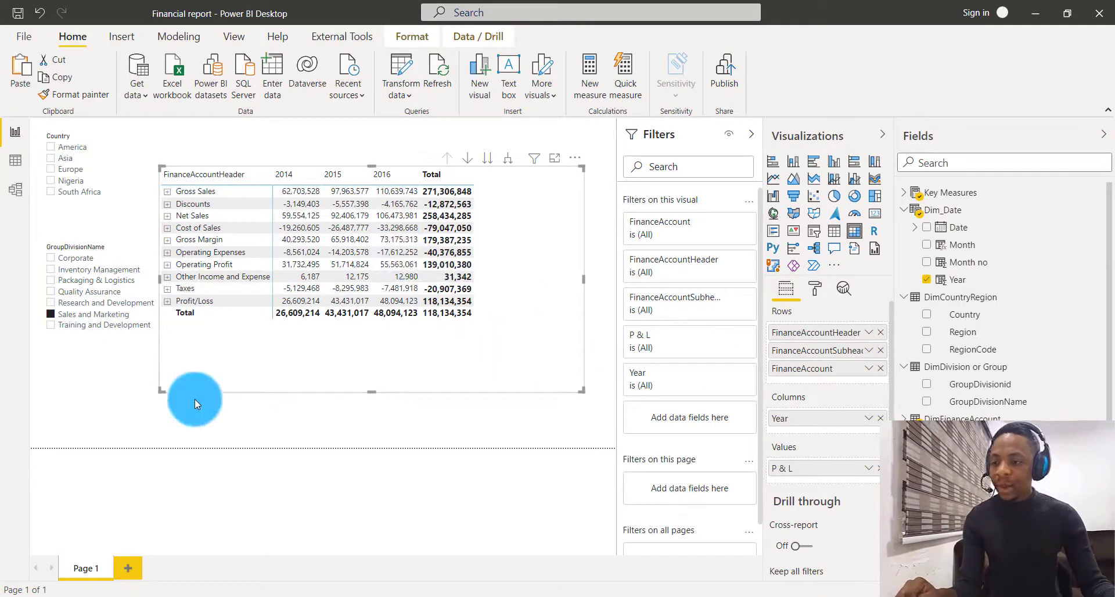
left_click(152, 326)
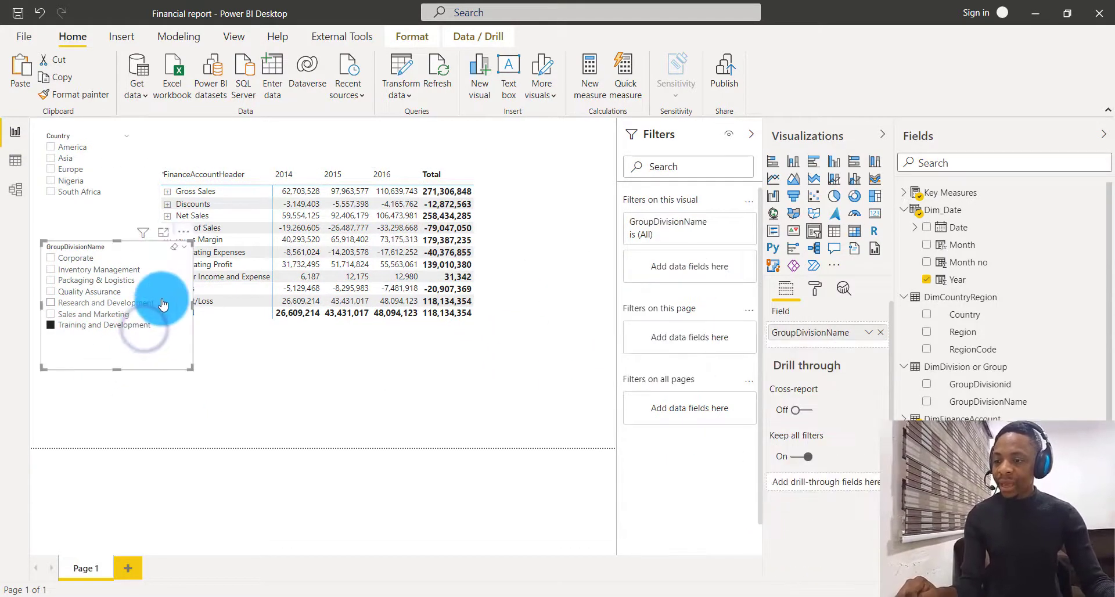
left_click_drag(189, 303, 108, 318)
left_click(52, 326)
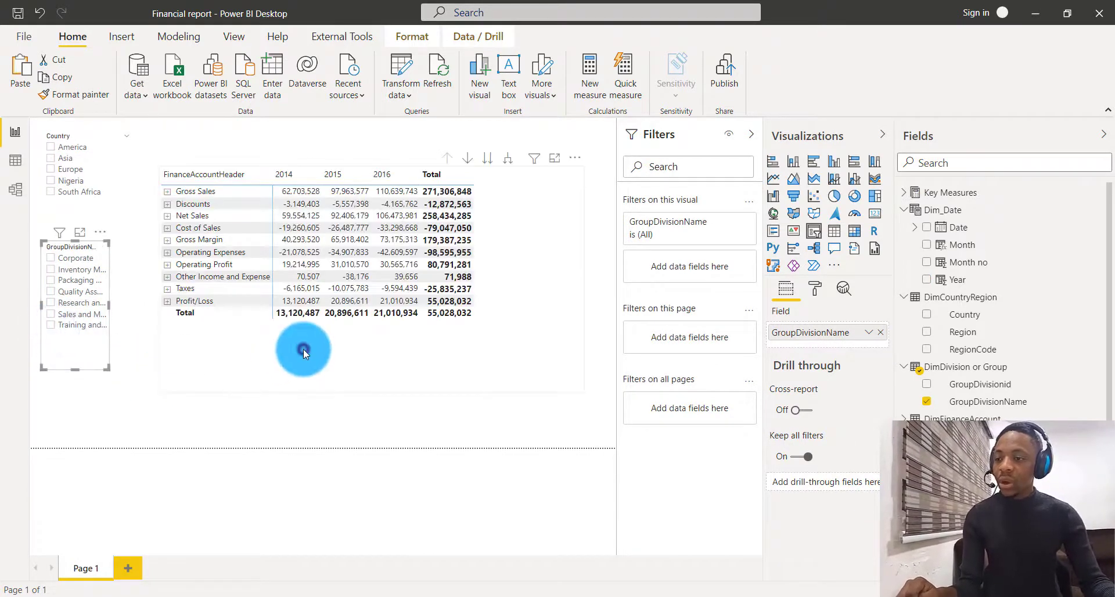
- Nudge the matrix slightly further down and left beside the slicers, keeping it selected for formatting
left_click(302, 357)
left_click_drag(301, 360, 299, 362)
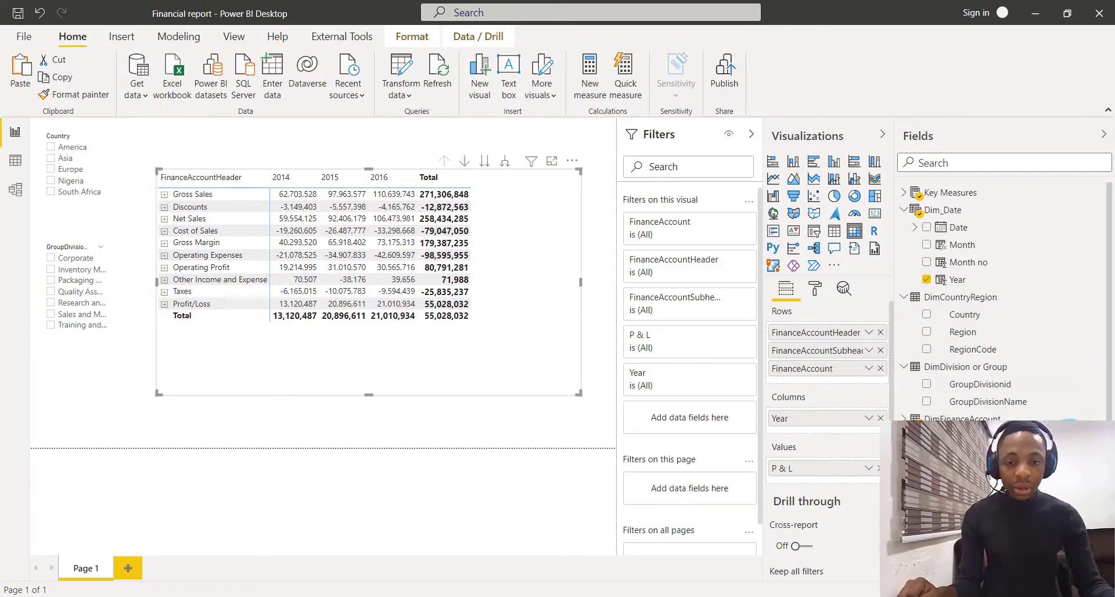
left_click(519, 383)
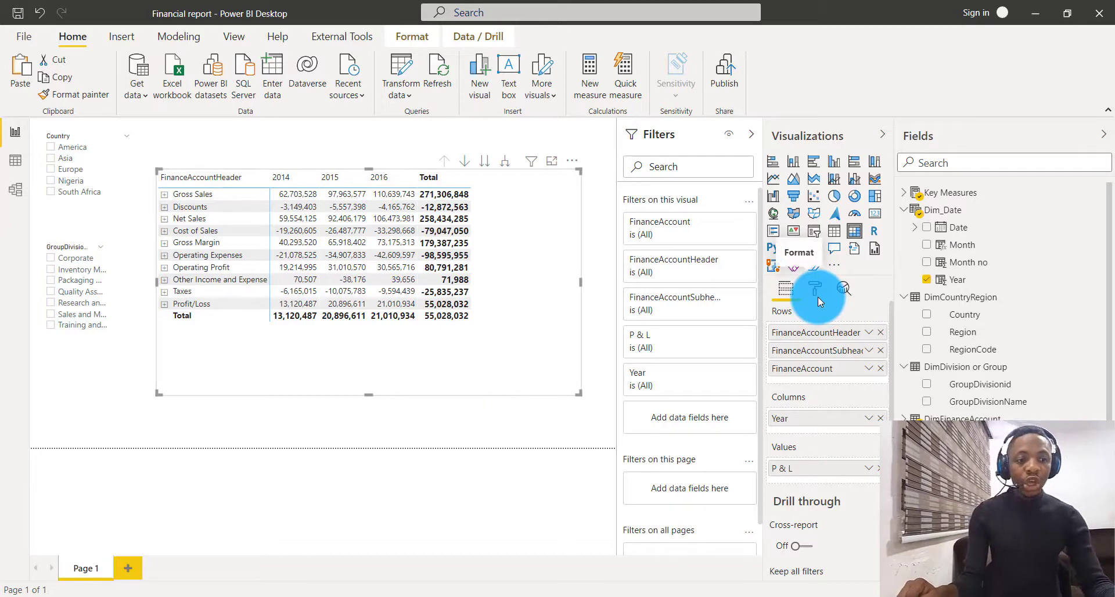
- Turn on the vertical grid in the matrix's Grid formatting
left_click(816, 294)
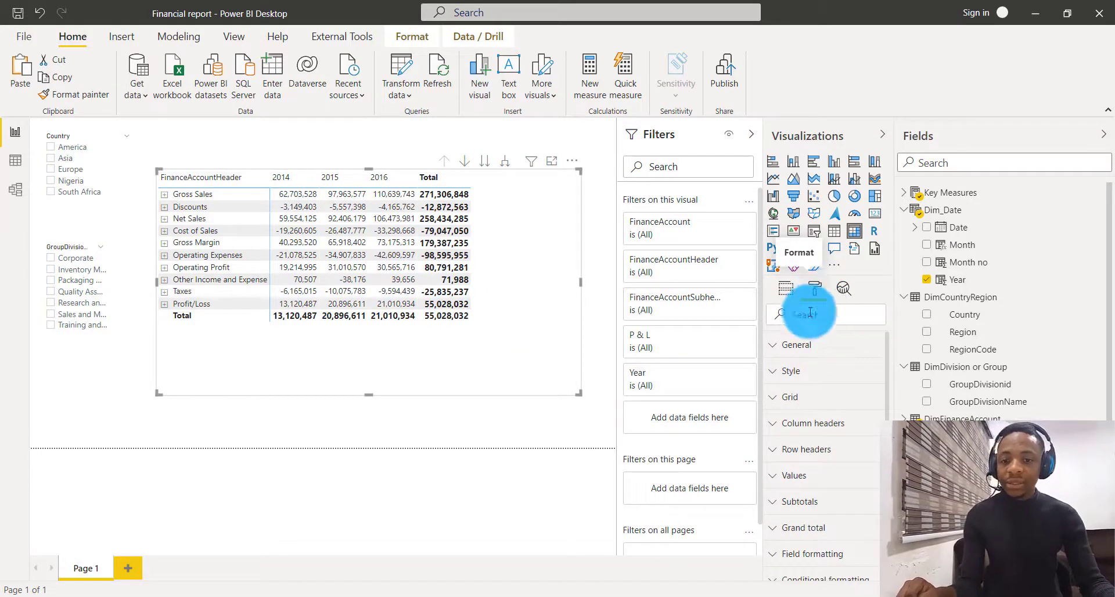
left_click(779, 374)
left_click(779, 373)
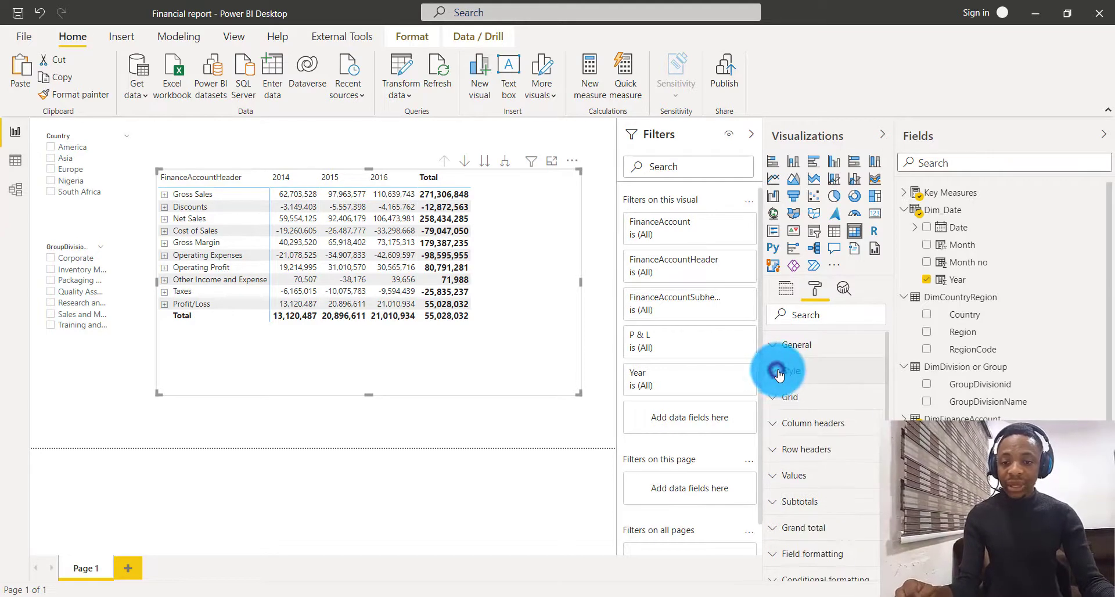
left_click(788, 400)
left_click(795, 432)
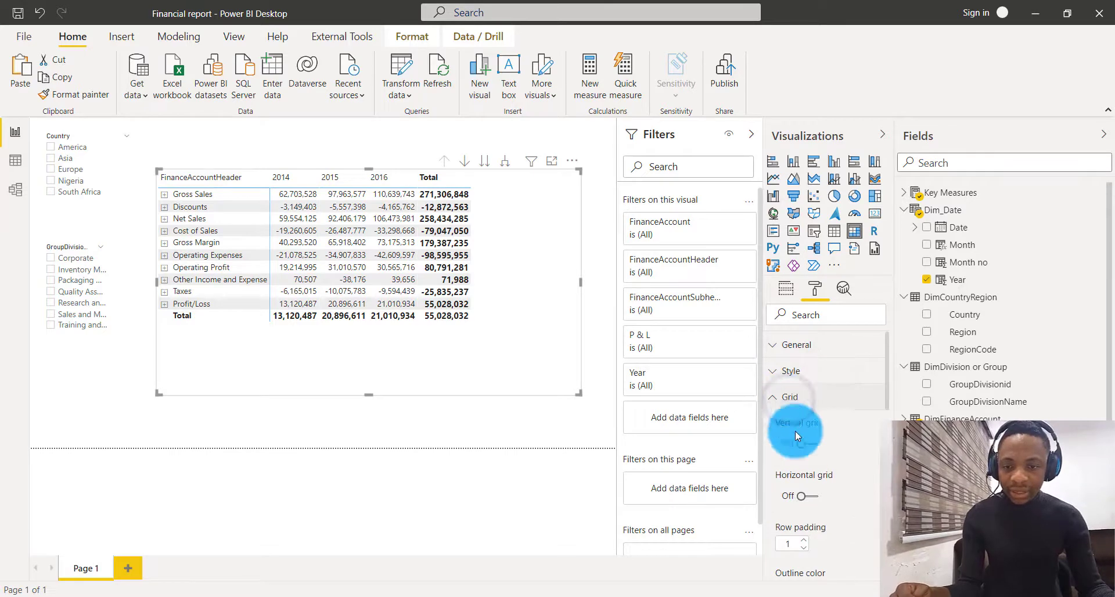
left_click(803, 445)
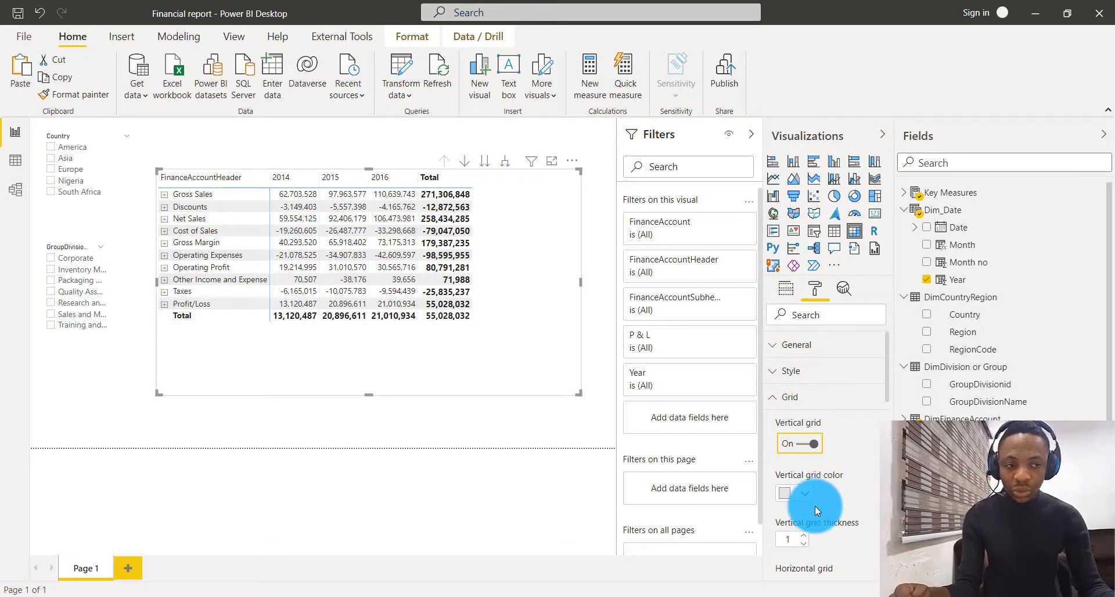
- Set the matrix's vertical grid color to a darker shade of the theme blue
scroll(813, 506, "down", 3)
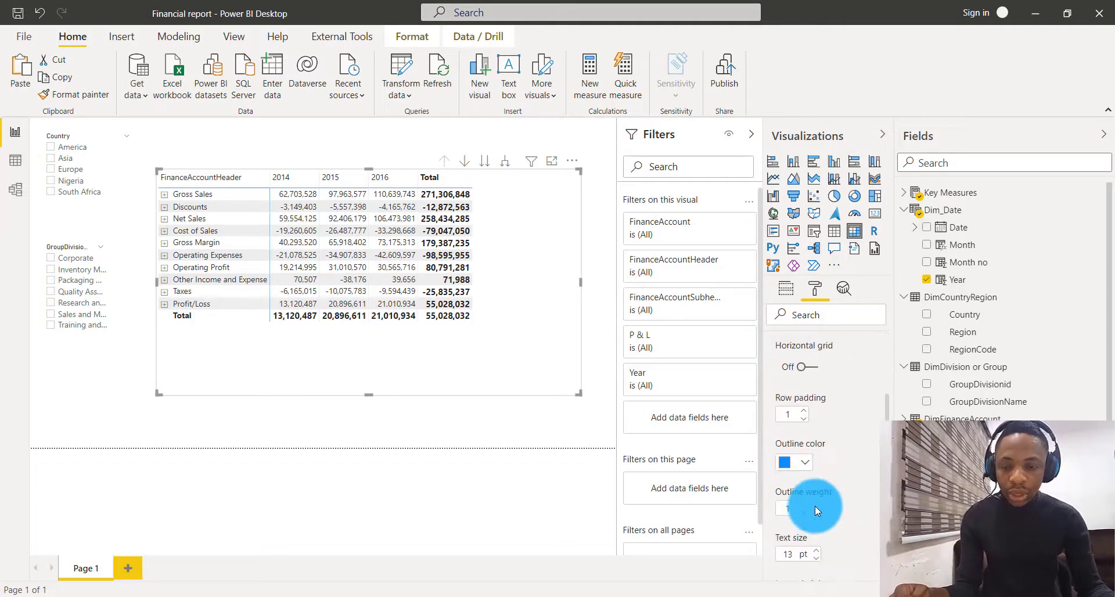
scroll(814, 507, "down", 5)
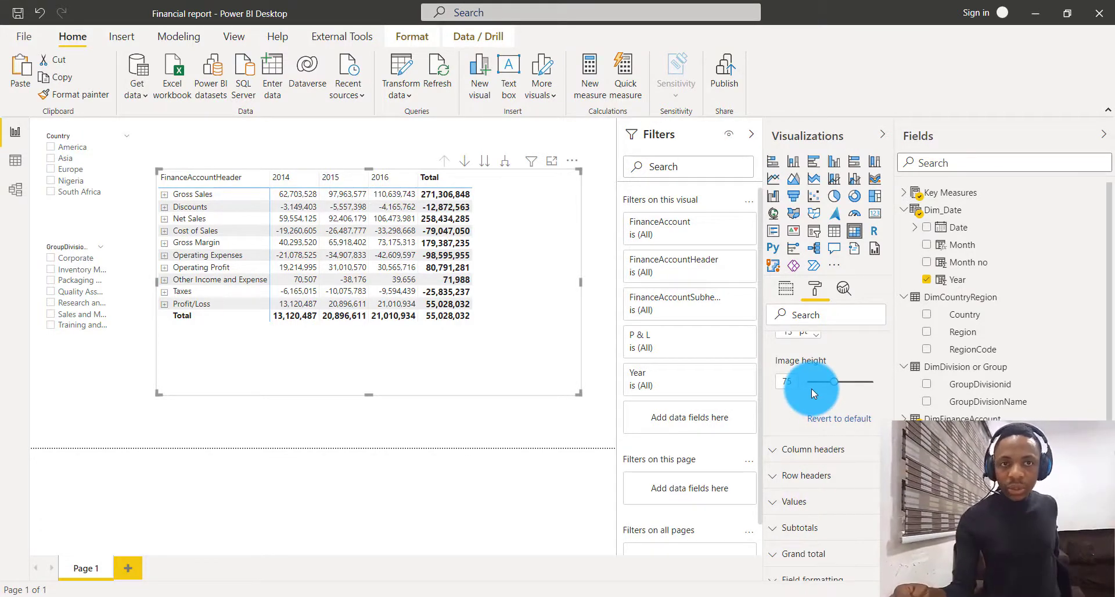
scroll(810, 389, "up", 1)
scroll(810, 389, "up", 6)
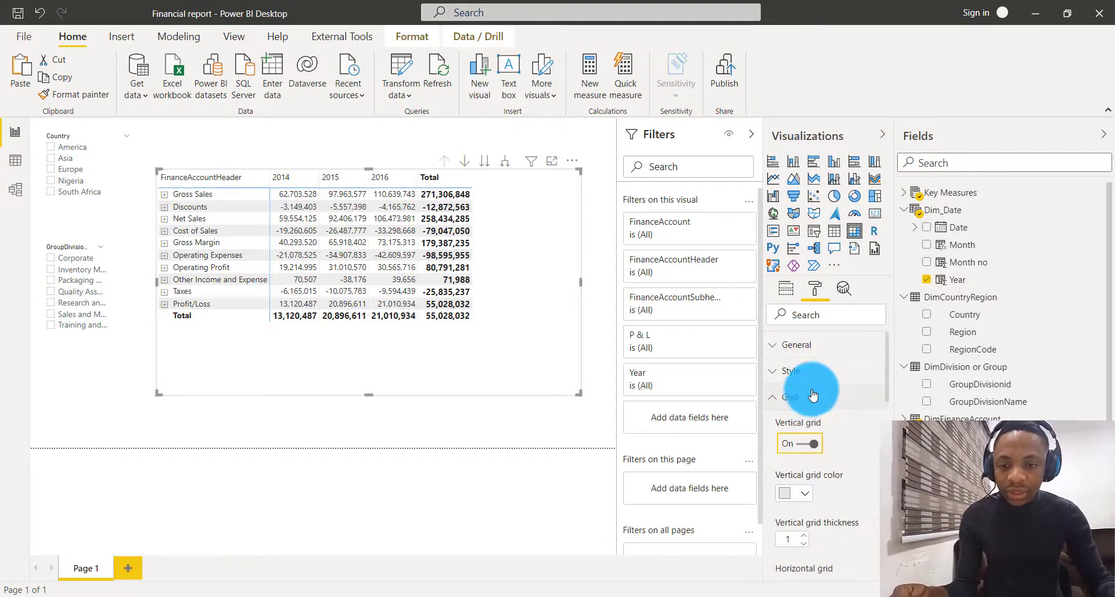
left_click(778, 400)
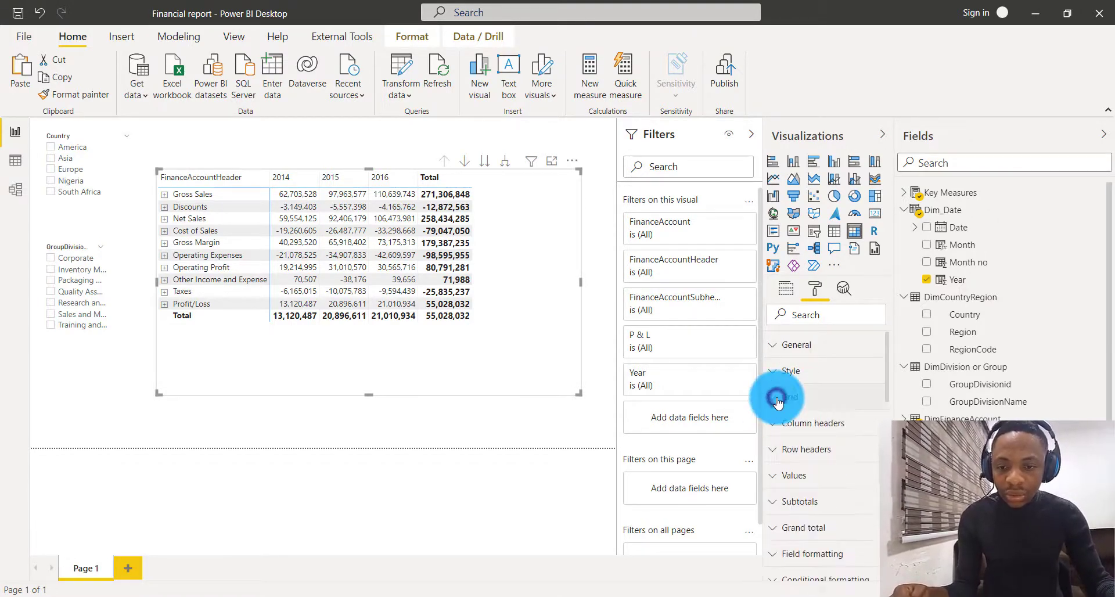
left_click(776, 397)
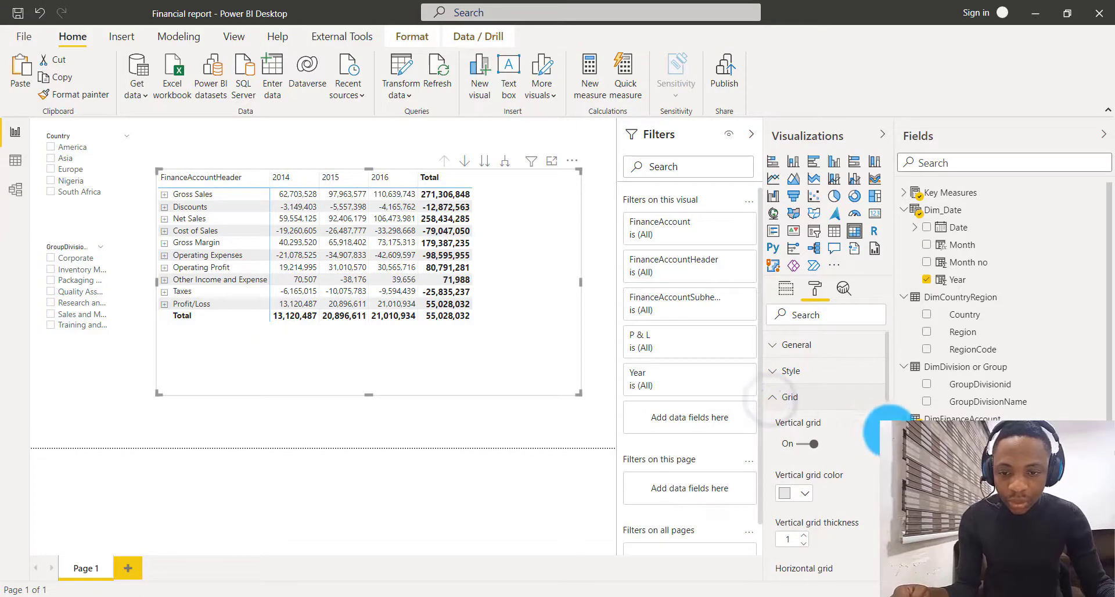
scroll(885, 402, "down", 2)
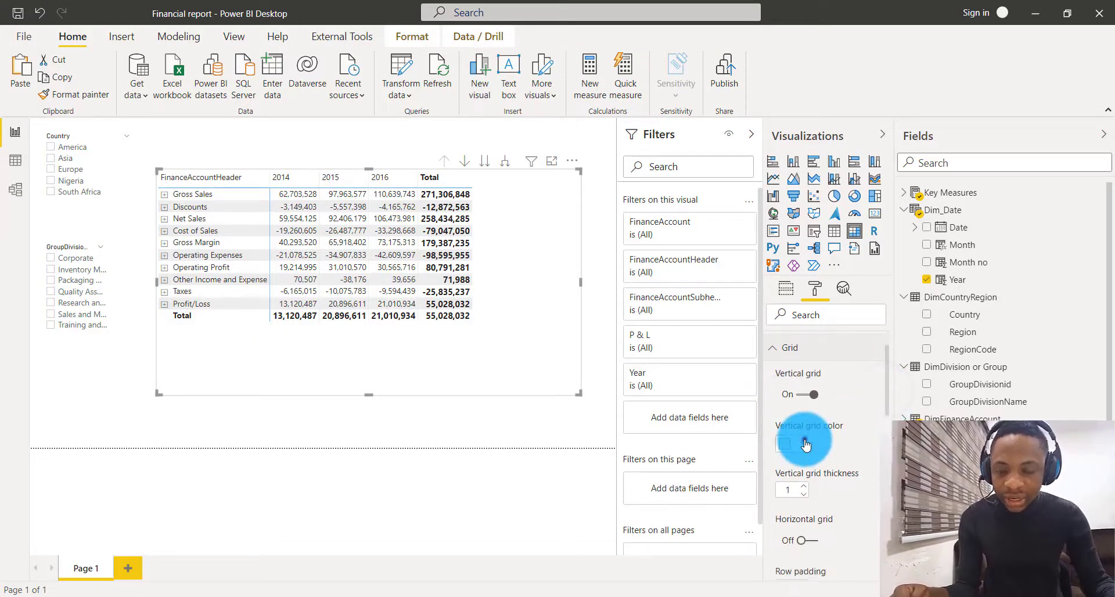
left_click(804, 445)
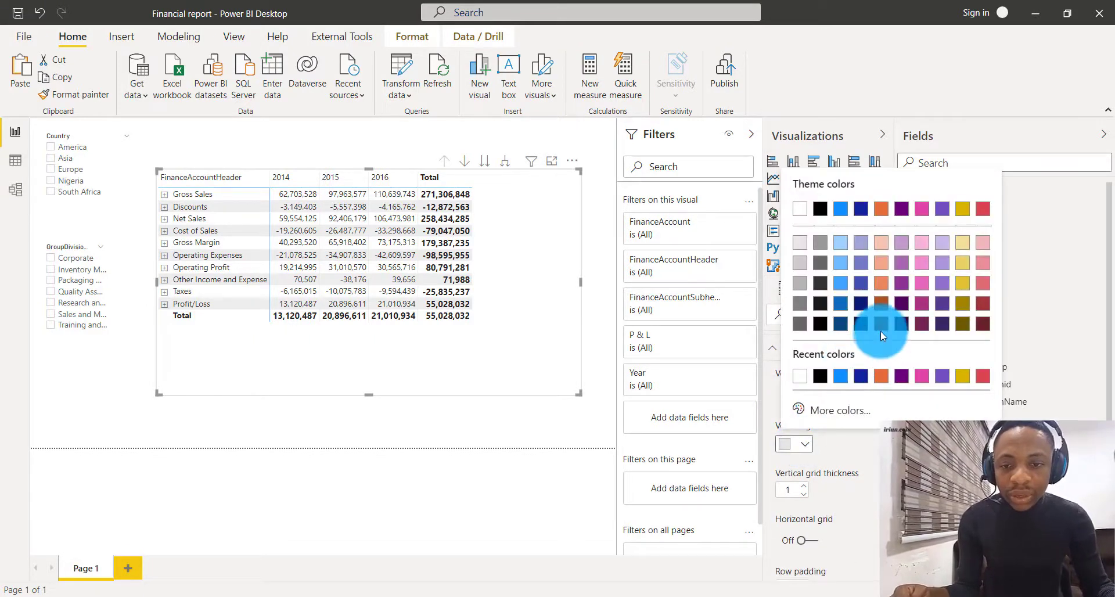
left_click(844, 309)
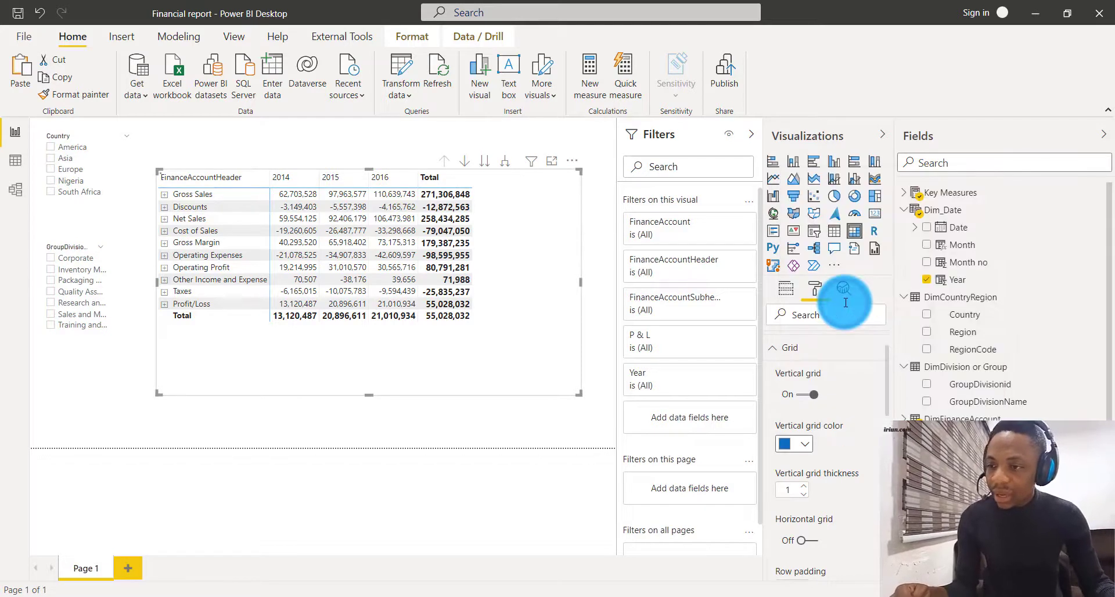
left_click(790, 445)
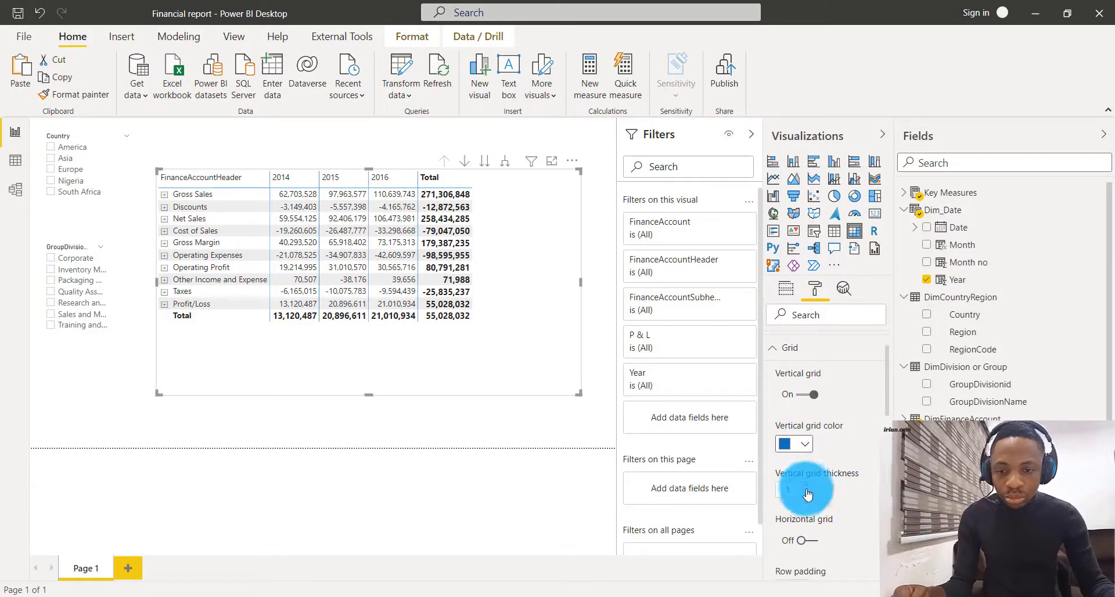
- Turn on the matrix's horizontal grid and give it the same dark blue color as the vertical grid
scroll(886, 400, "down", 3)
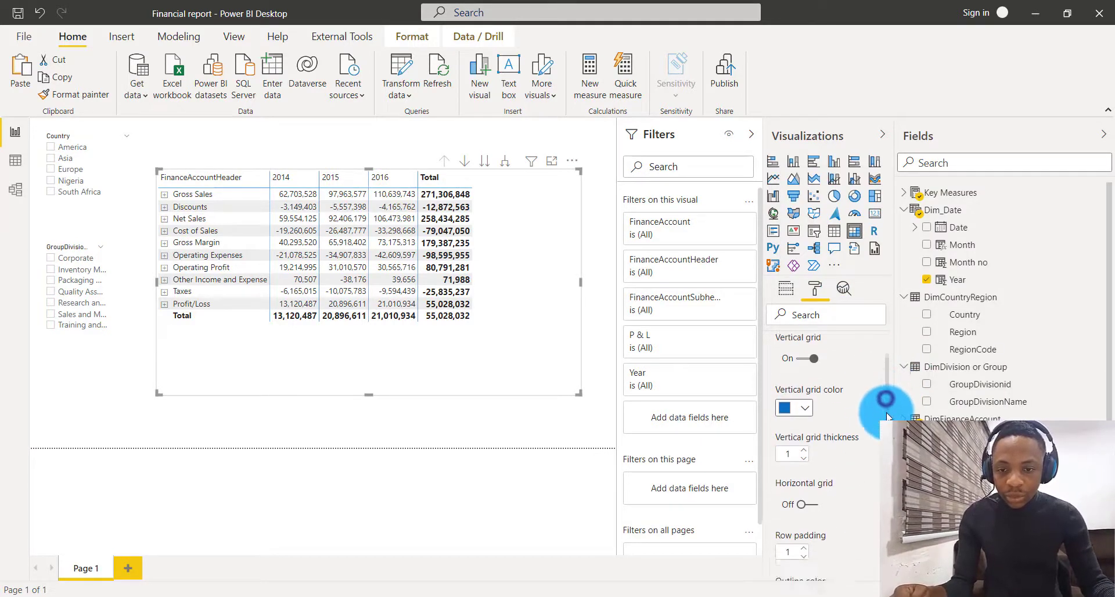
left_click(809, 434)
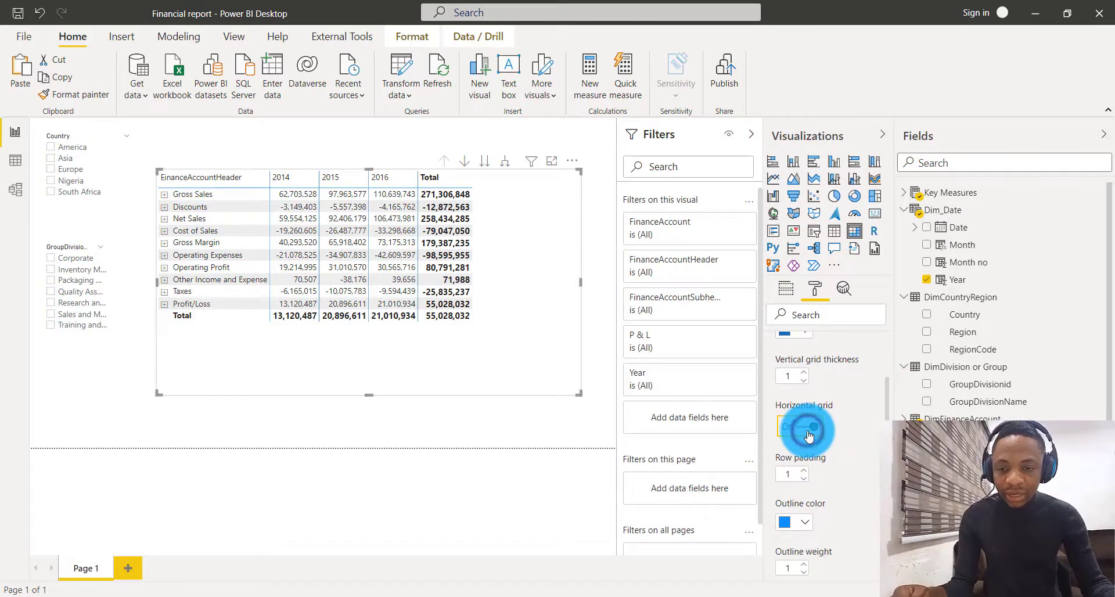
left_click(802, 481)
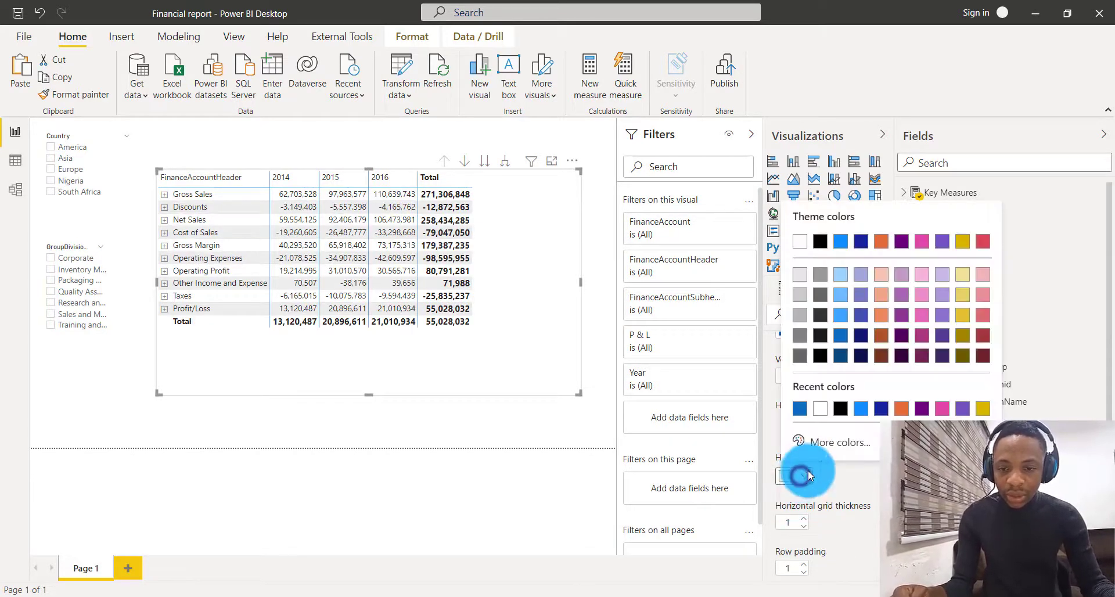
left_click(802, 410)
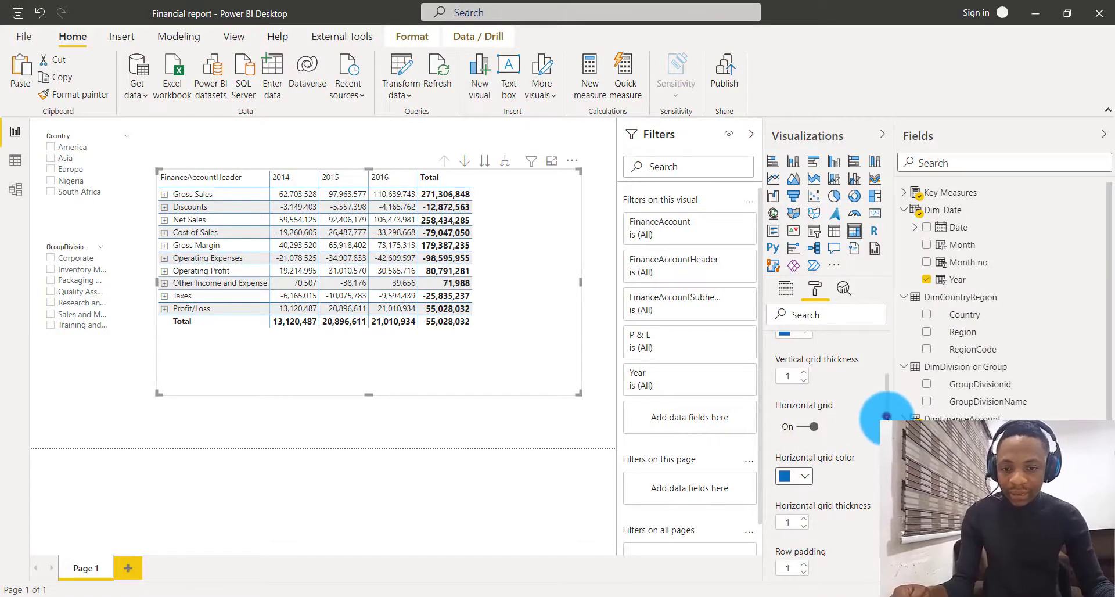
- Set the matrix grid's row padding to 2 and close the Grid settings
scroll(865, 441, "down", 5)
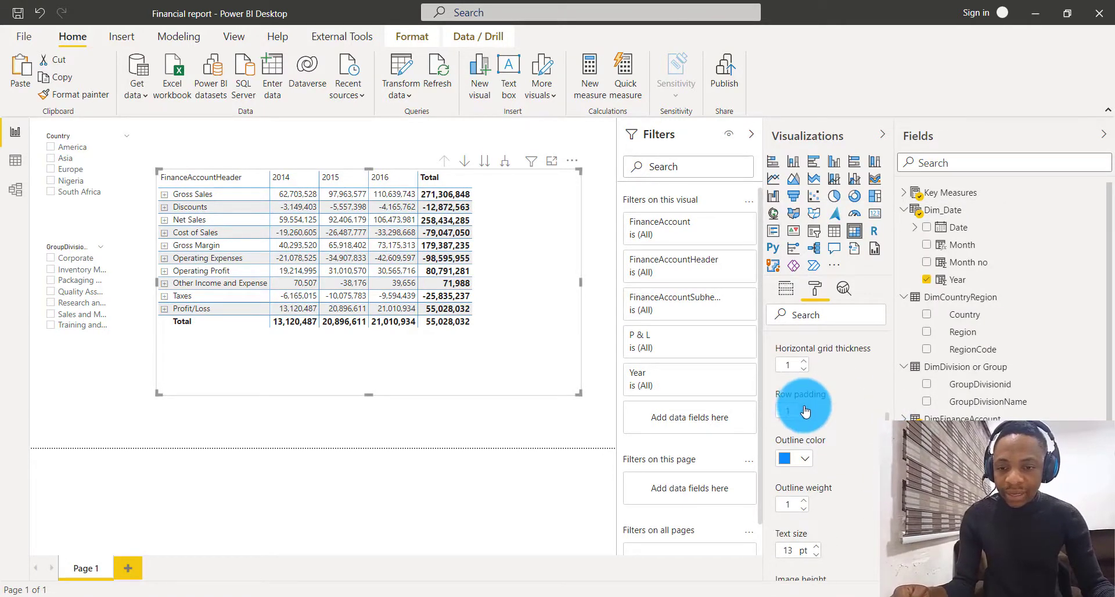
left_click(804, 407)
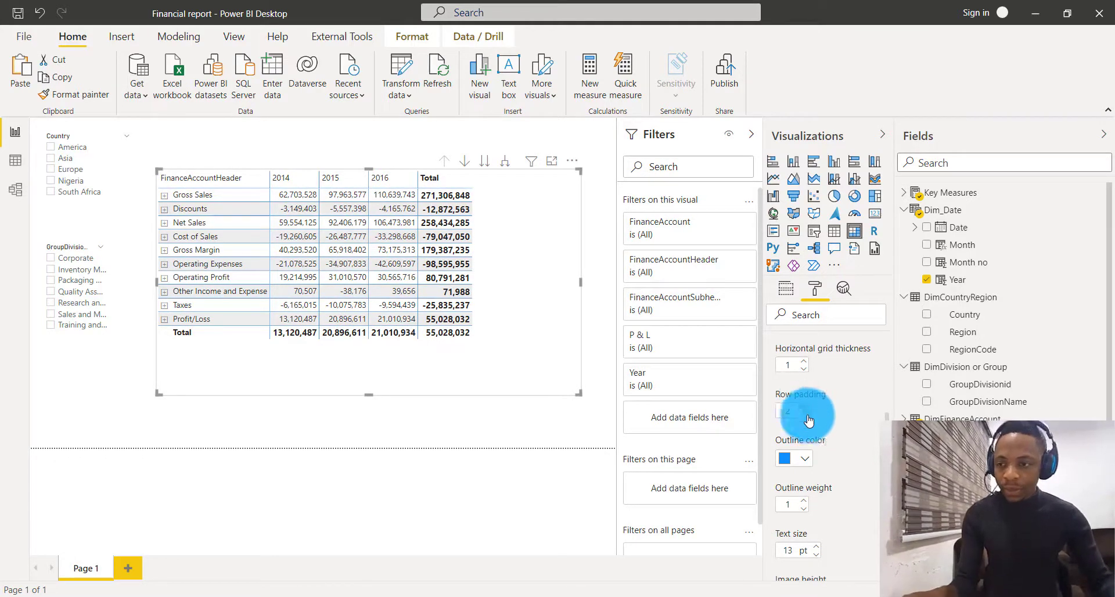
scroll(804, 410, "up", 4)
scroll(812, 421, "up", 3)
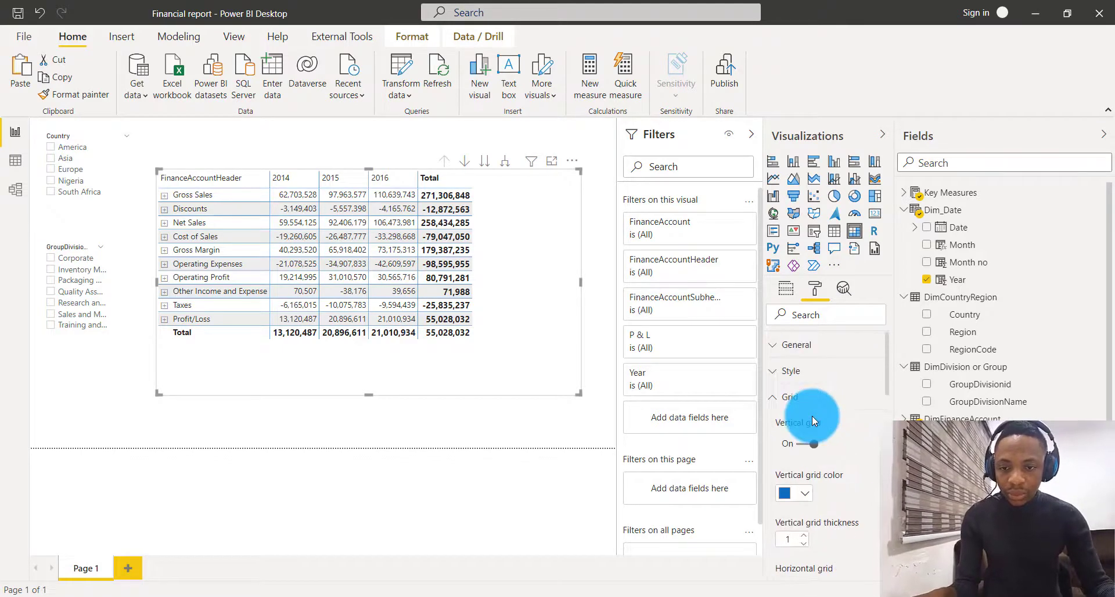
left_click(789, 397)
- Format the matrix column headers with a white font on a dark navy background
left_click(775, 433)
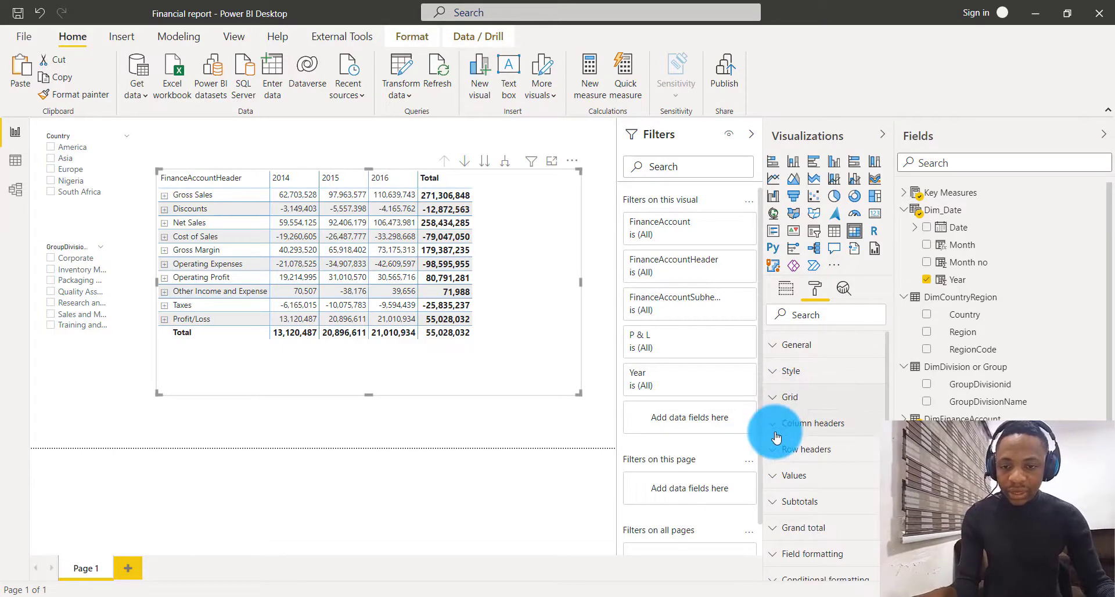
left_click(806, 469)
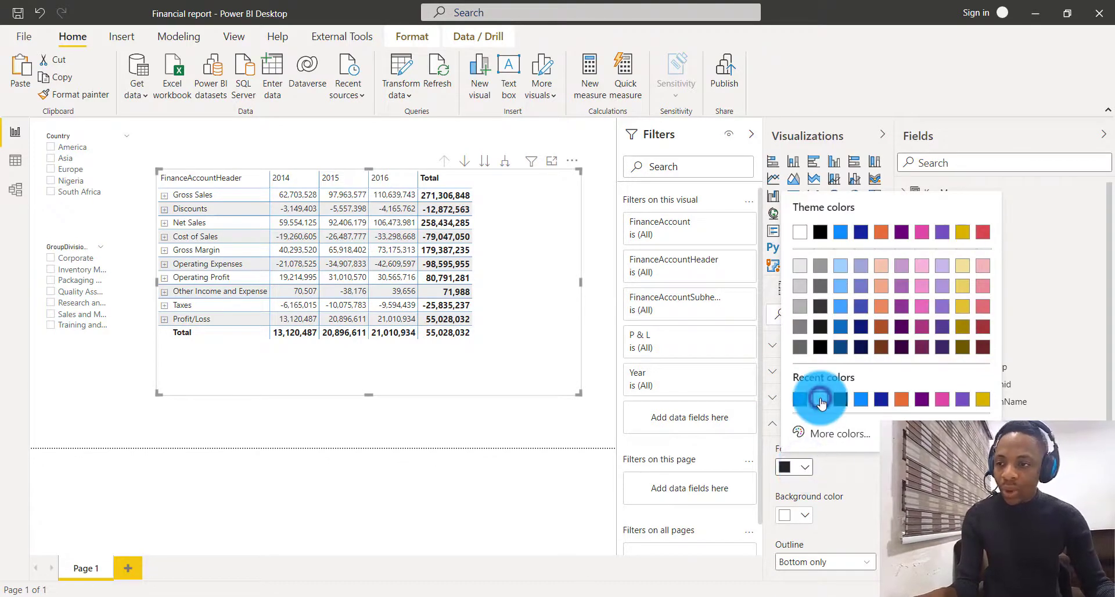
left_click(824, 397)
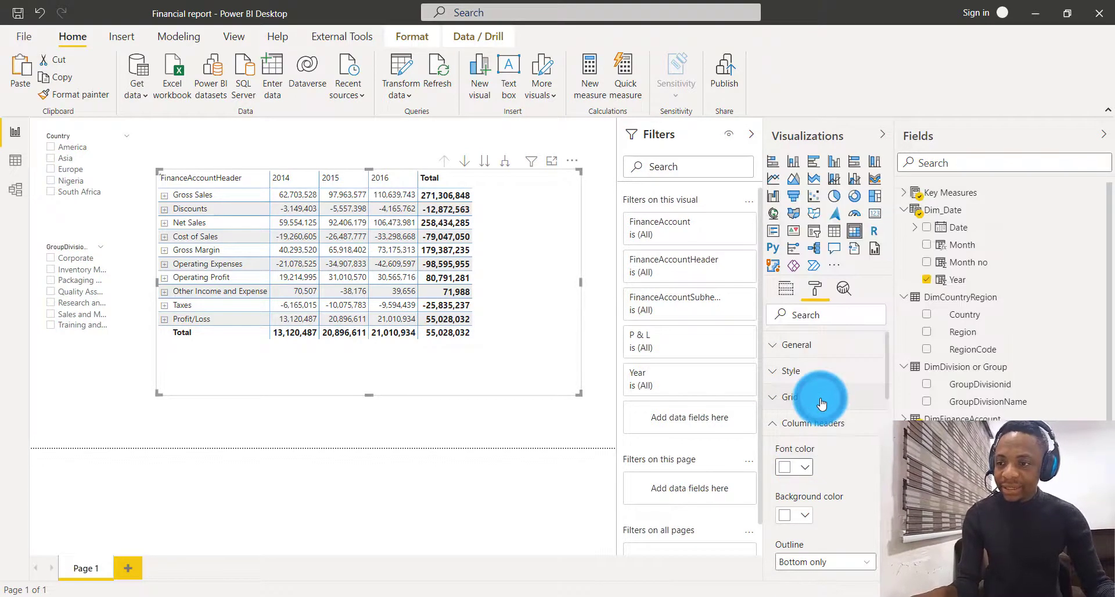
left_click(808, 507)
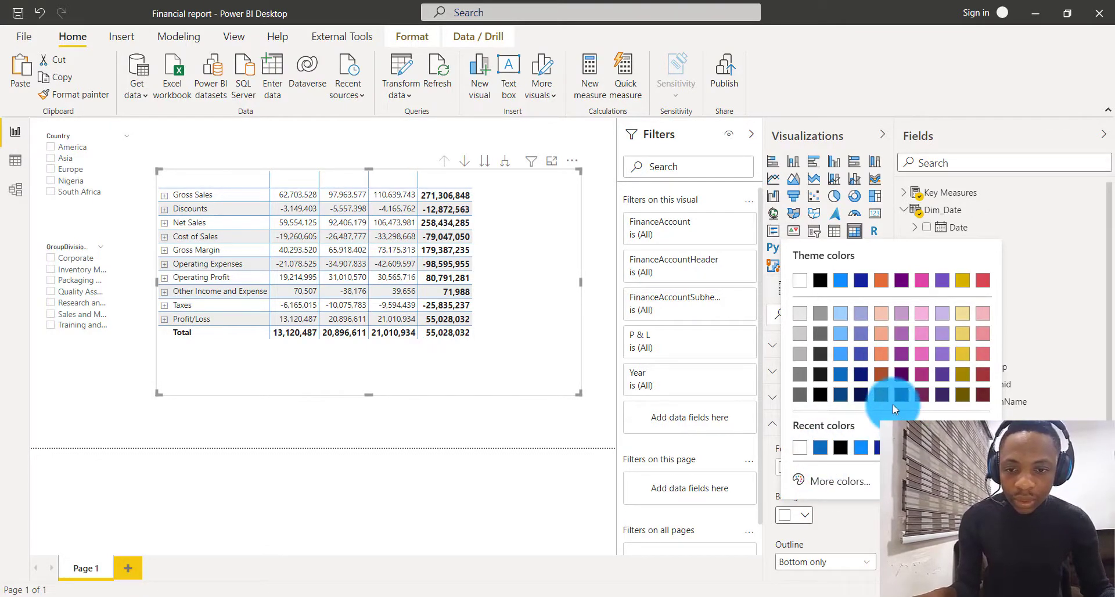
left_click(861, 401)
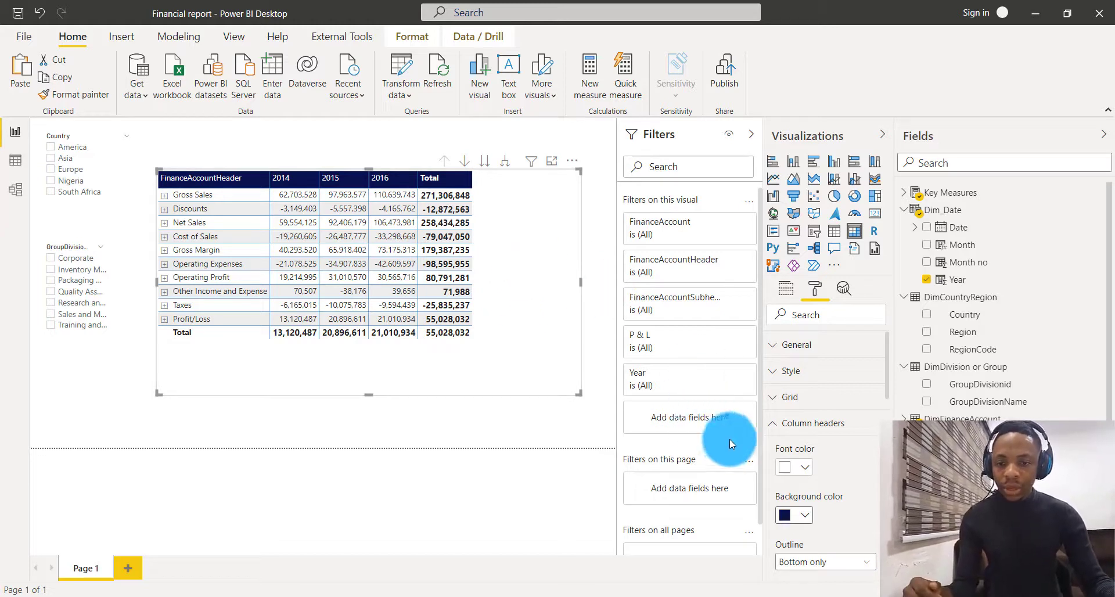
left_click(772, 424)
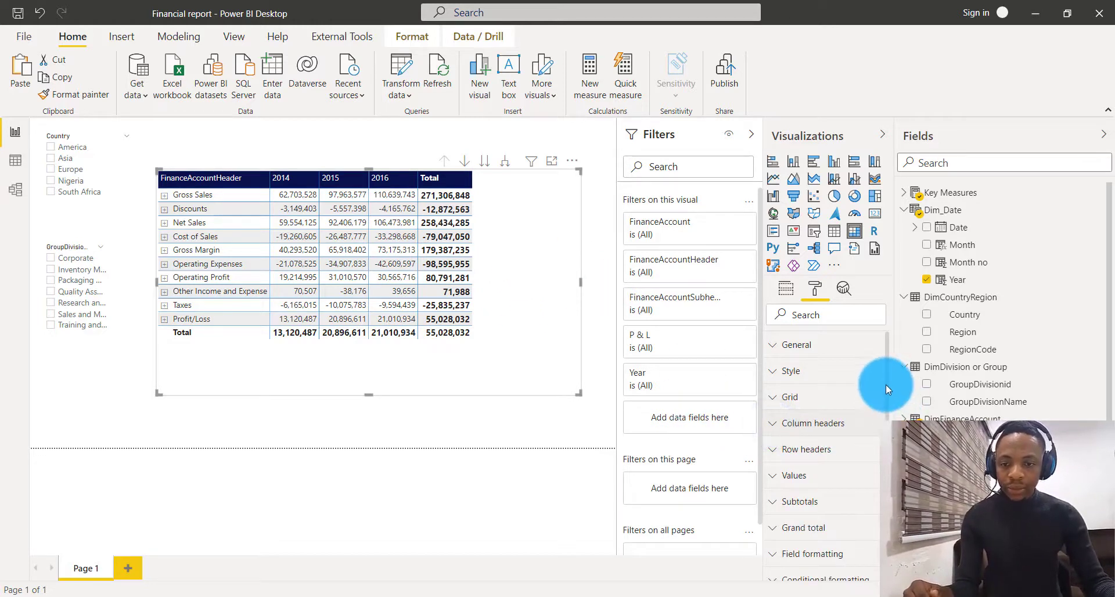
- Set the matrix row headers' font color to white and their background color to the recently used dark navy
left_click_drag(886, 384, 879, 426)
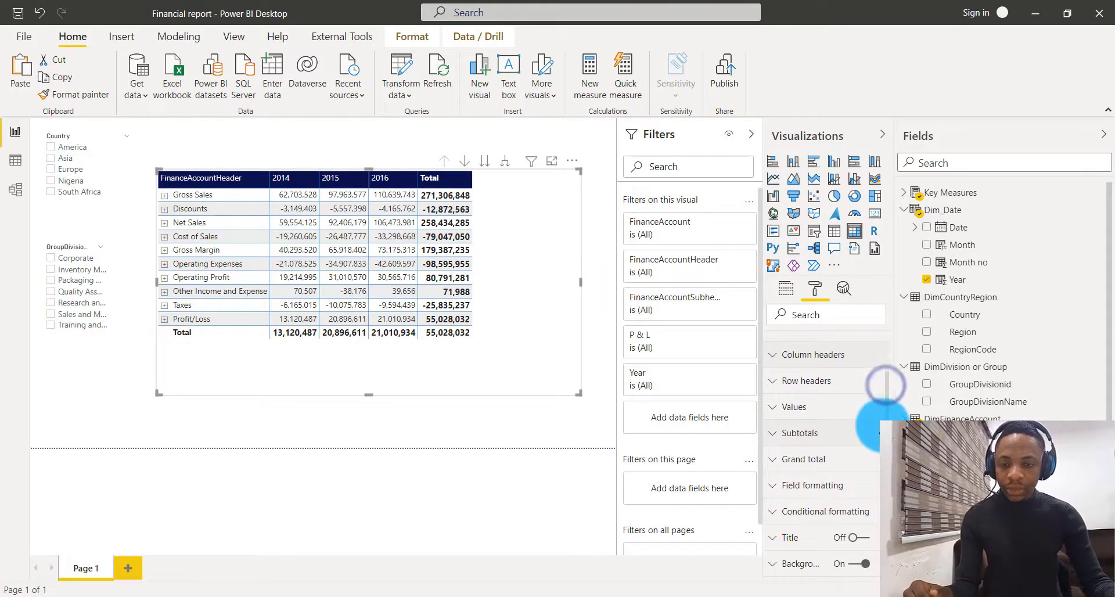
left_click(770, 383)
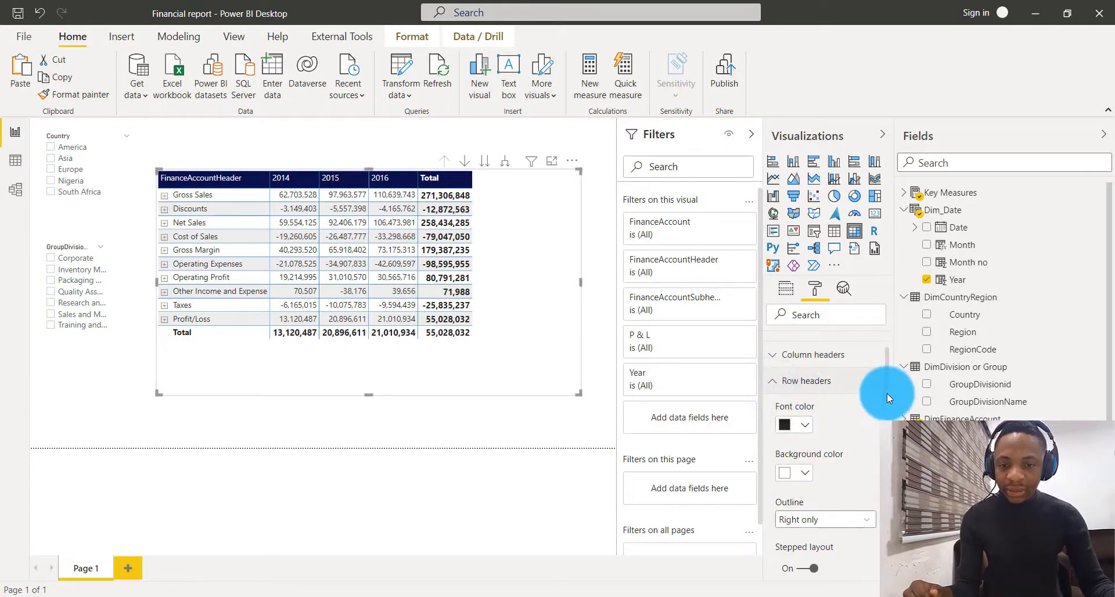
left_click(805, 427)
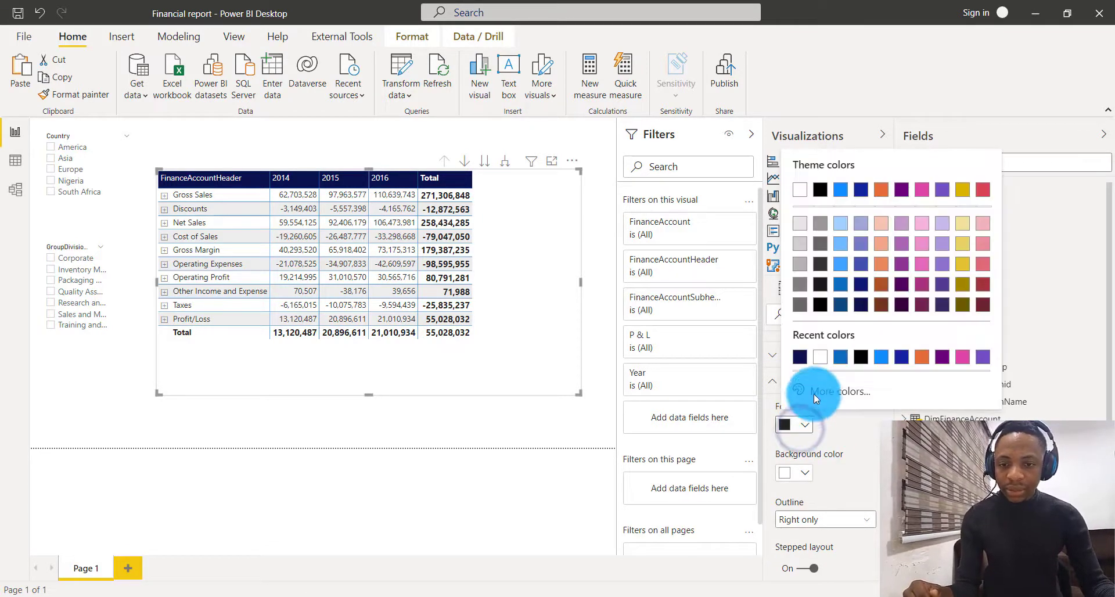
left_click(820, 359)
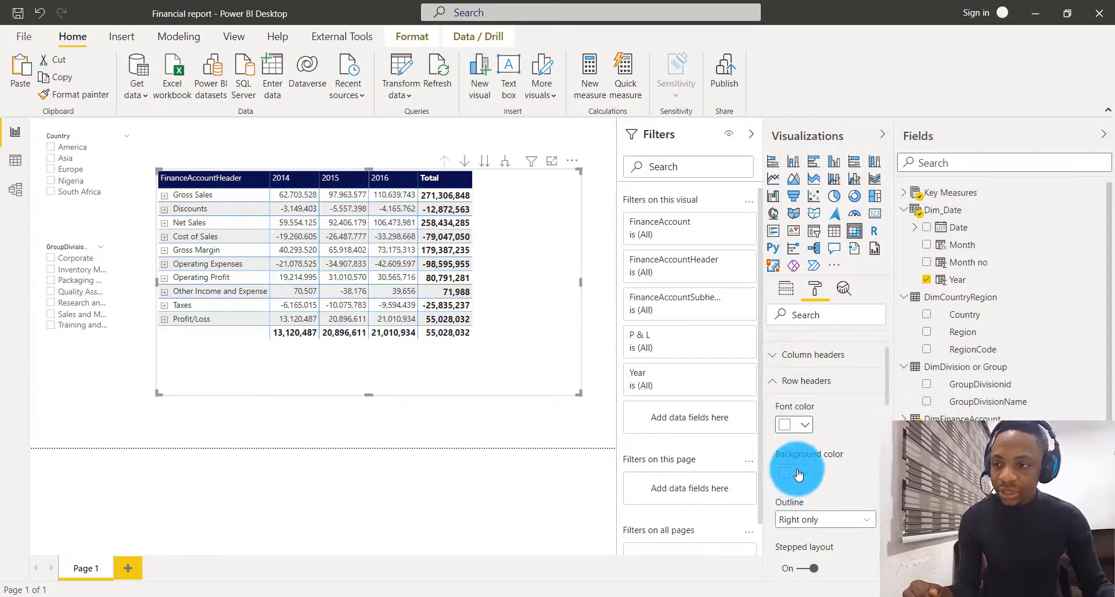
left_click(799, 472)
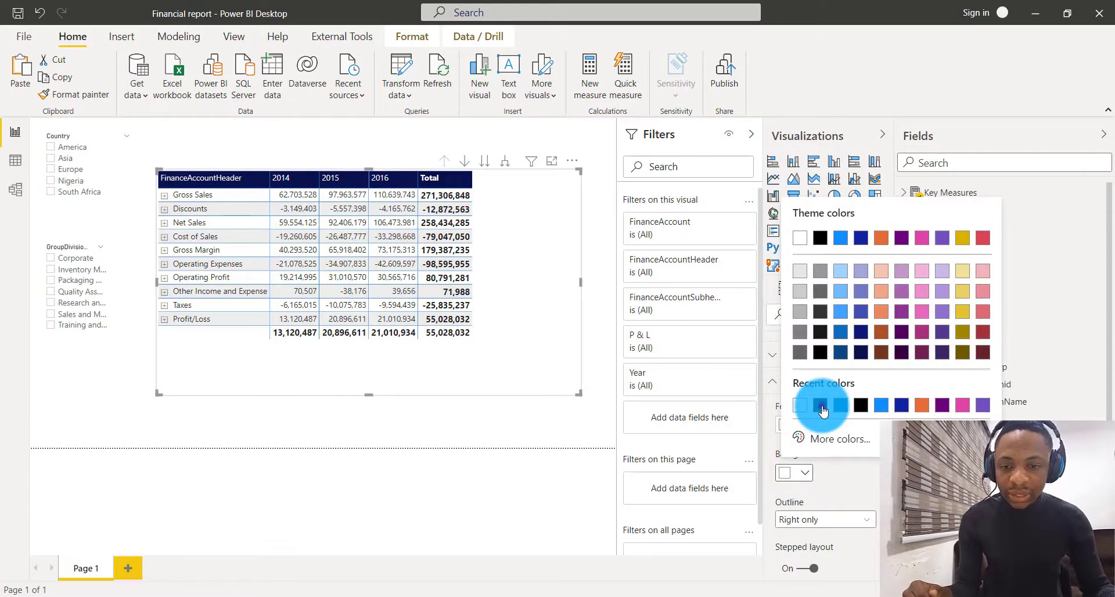
left_click(821, 406)
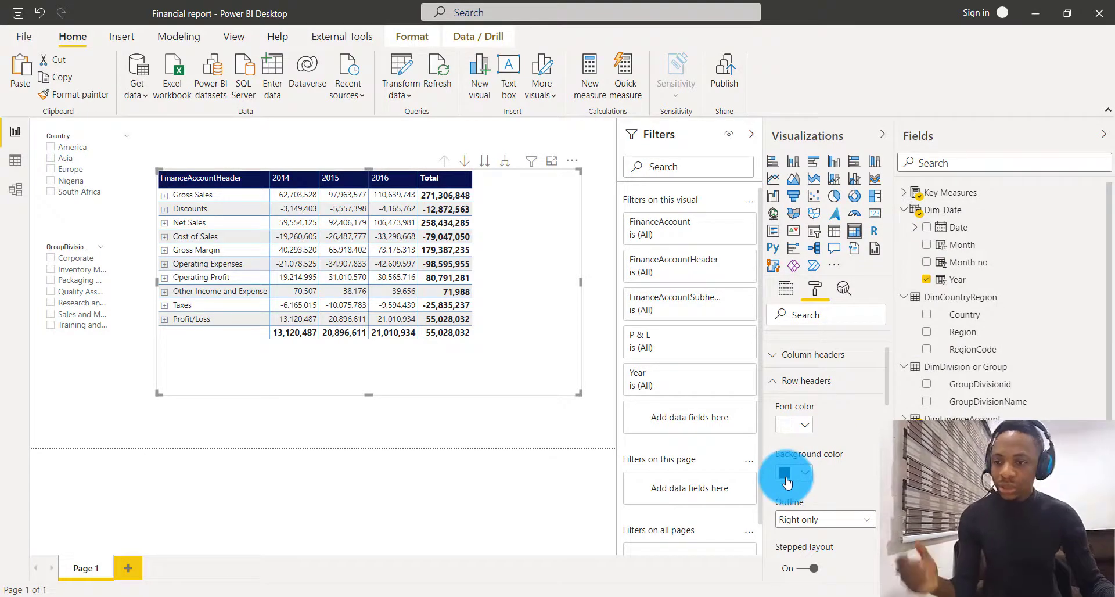
- Format the matrix values with a white font on the medium indigo-blue theme background
scroll(807, 454, "down", 4)
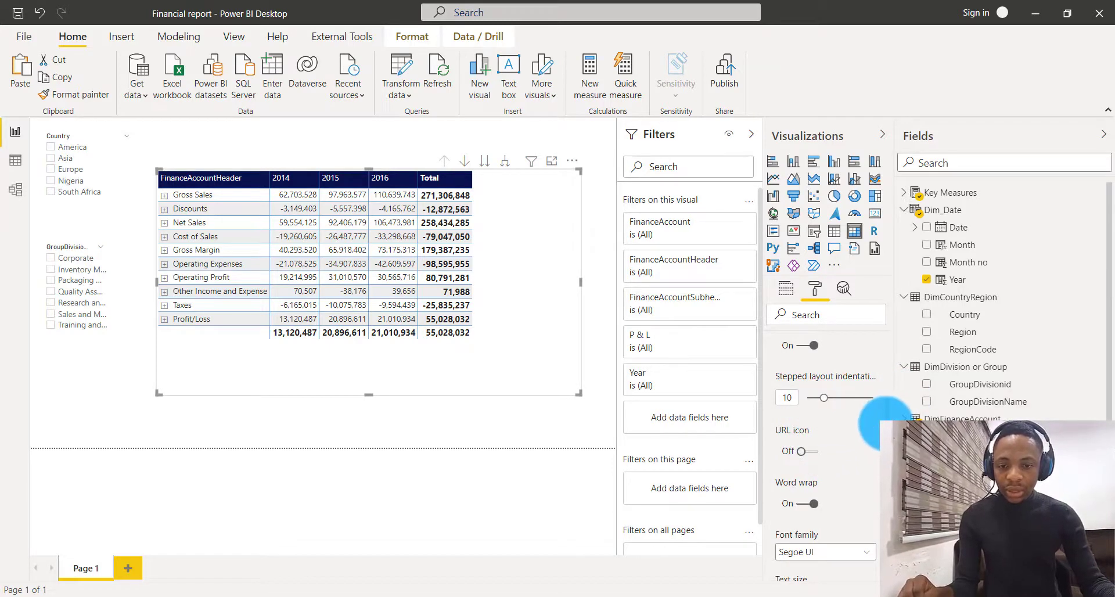
scroll(885, 441, "down", 4)
scroll(874, 476, "down", 4)
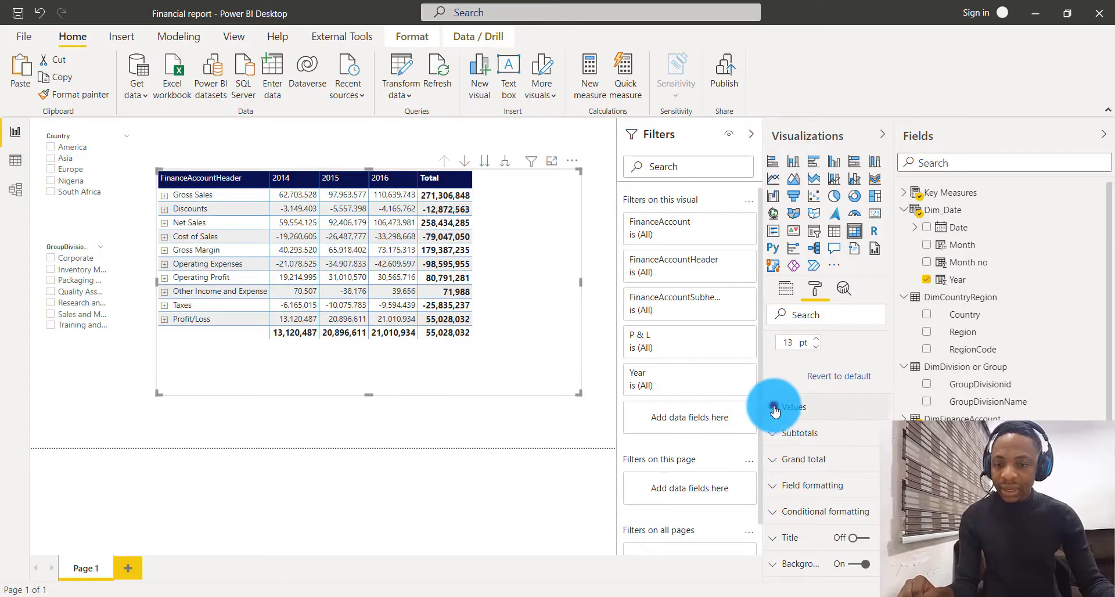
left_click(775, 409)
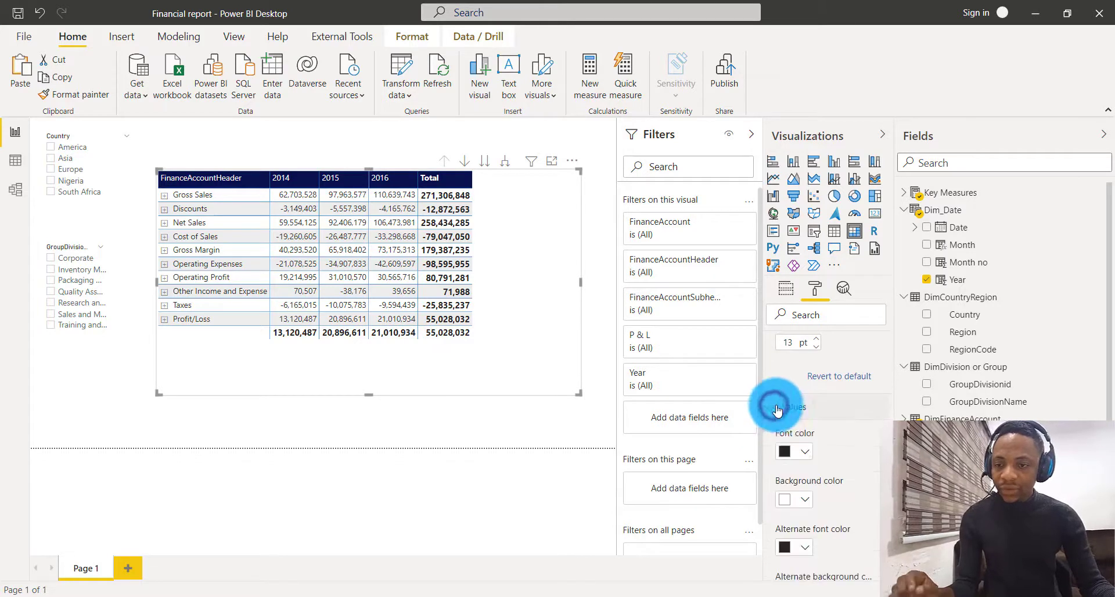
left_click(808, 459)
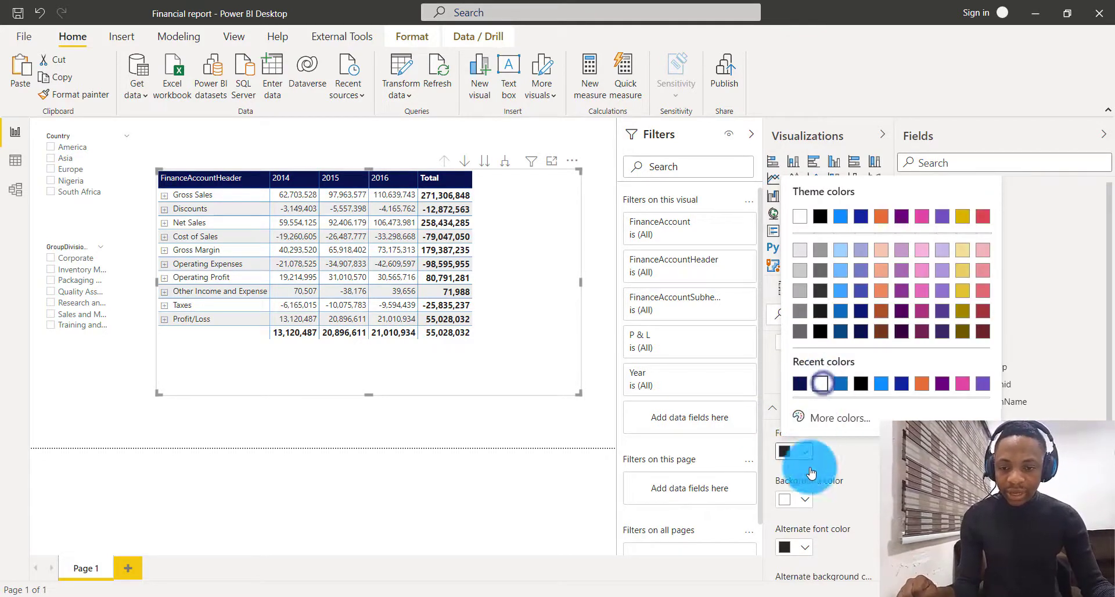
left_click(821, 383)
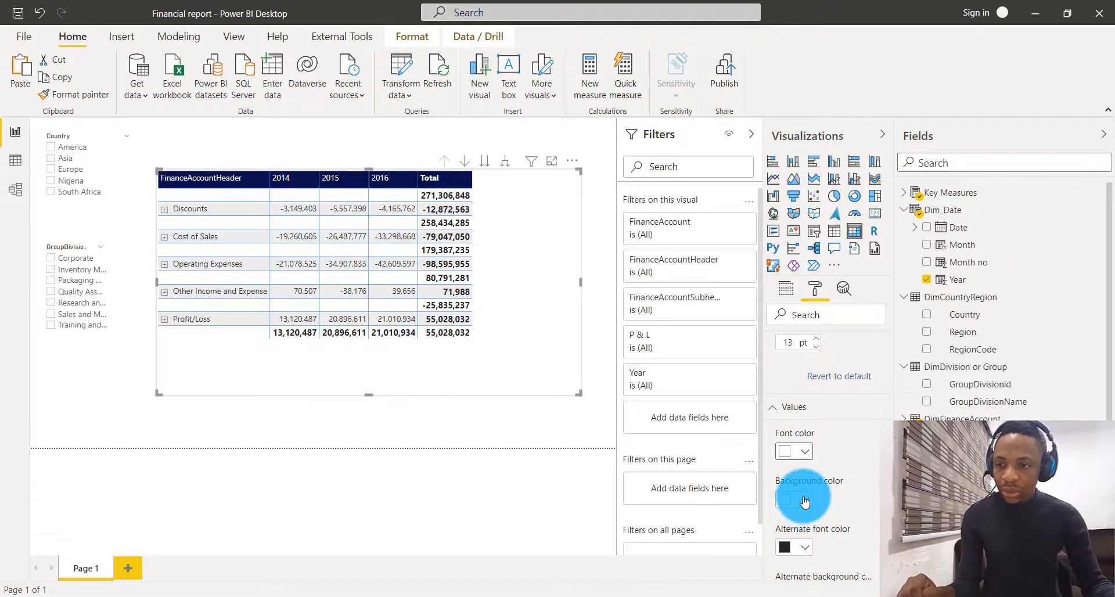
left_click(804, 500)
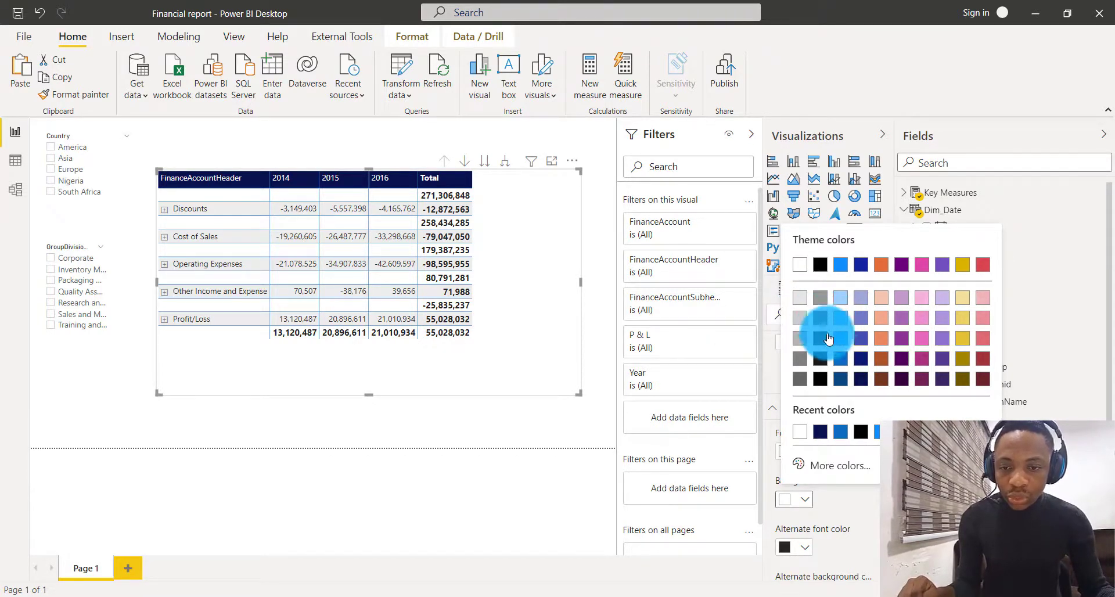
left_click(860, 343)
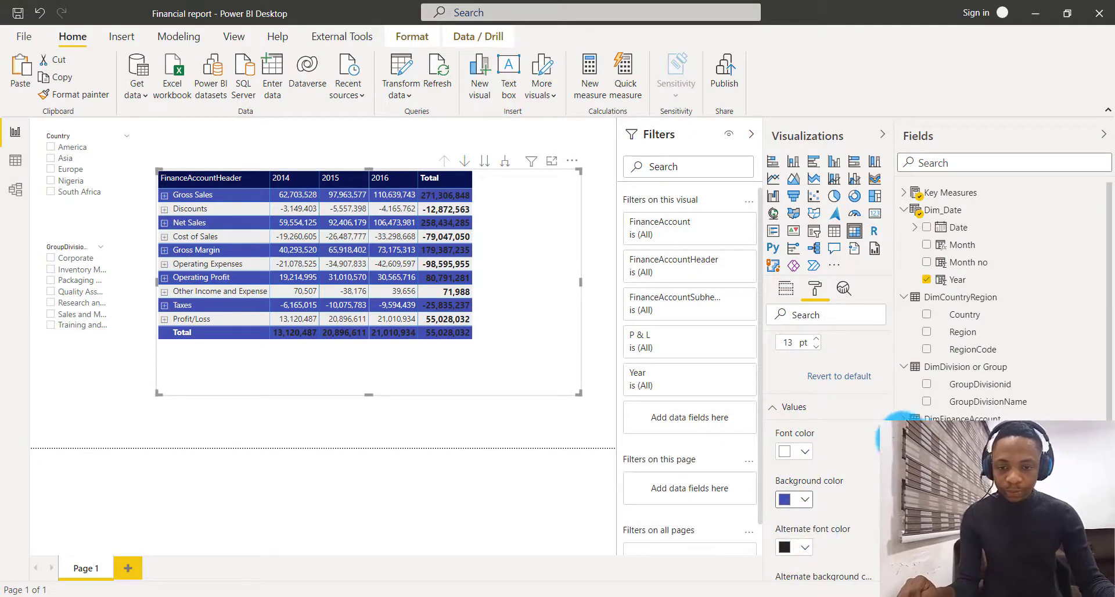
- Set the matrix values' alternate font color to white and alternate background to a lighter indigo-blue, and close the Values settings
scroll(824, 458, "down", 3)
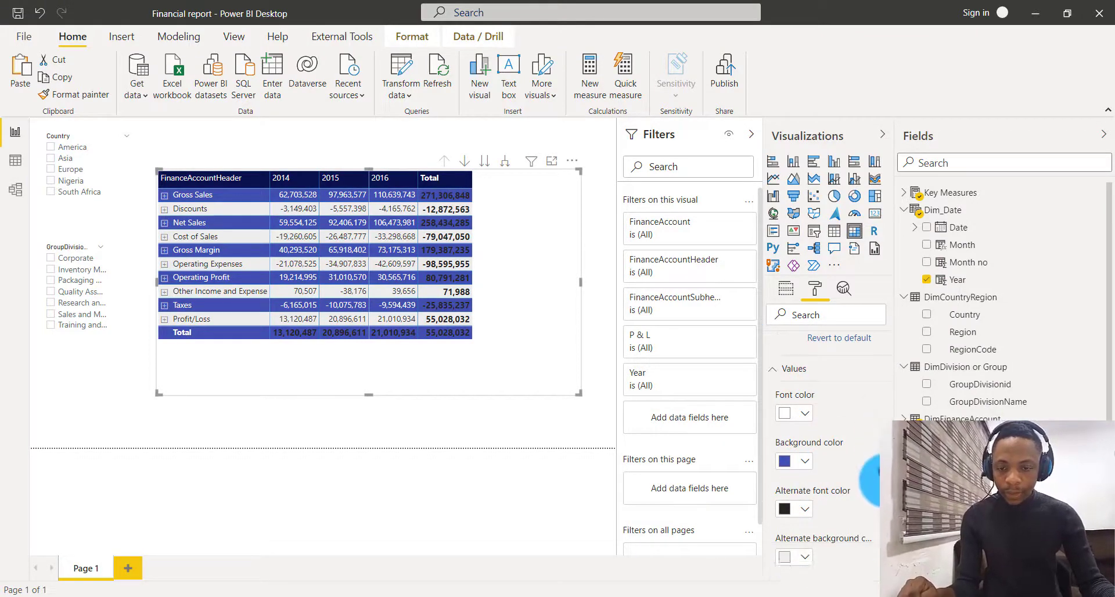
left_click(800, 456)
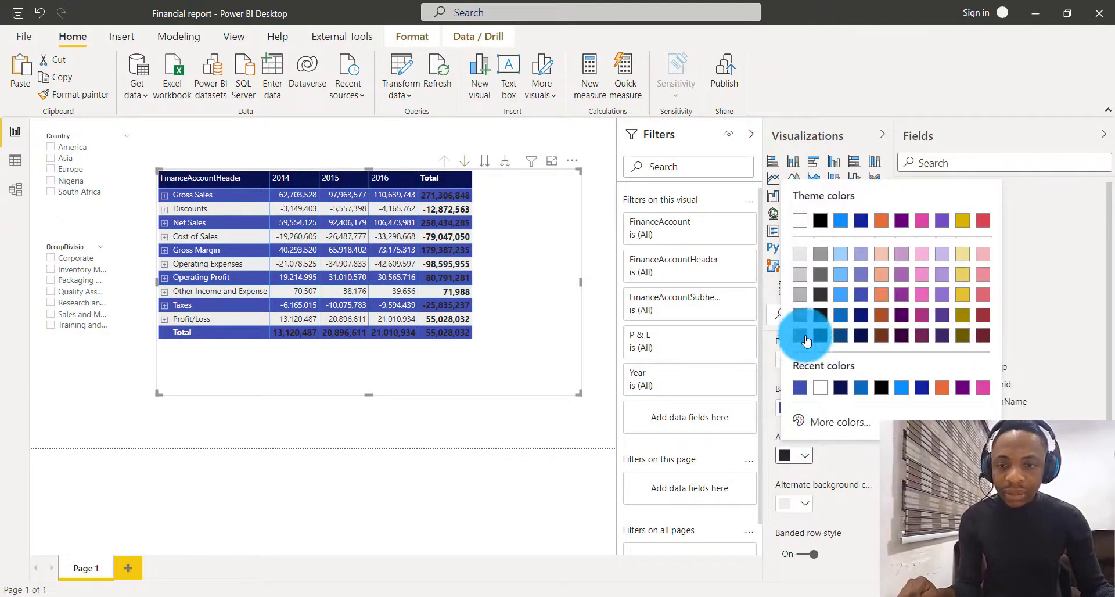
left_click(800, 224)
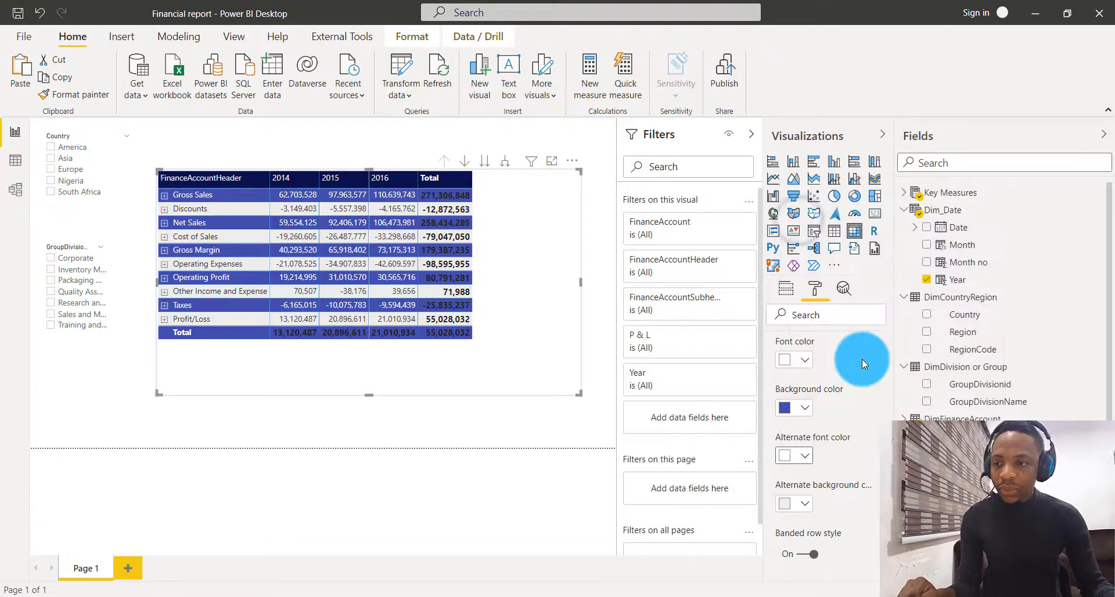
left_click(802, 505)
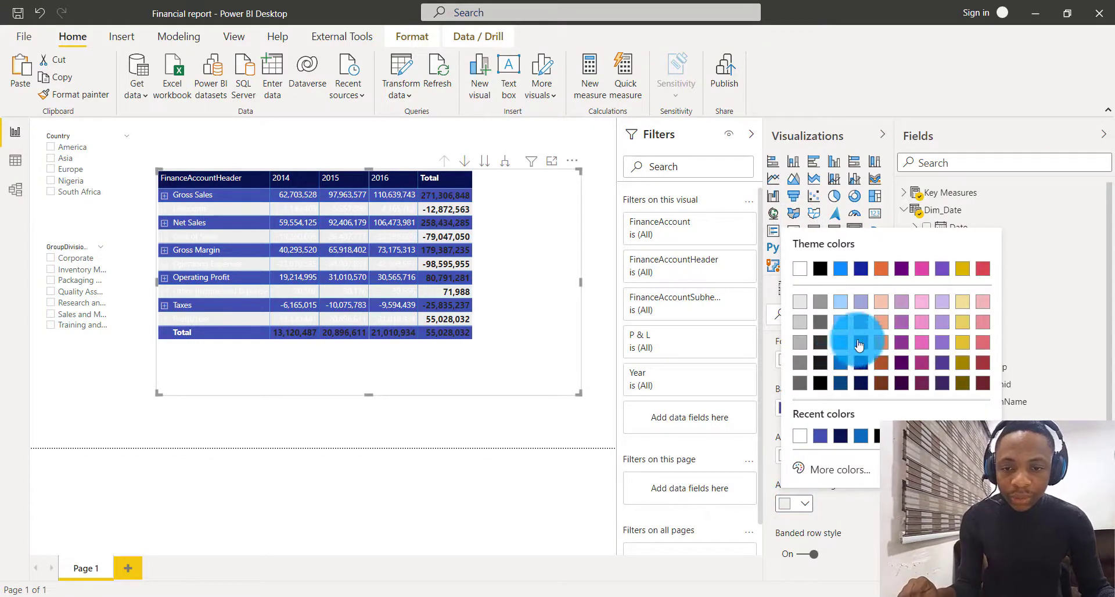
left_click(861, 322)
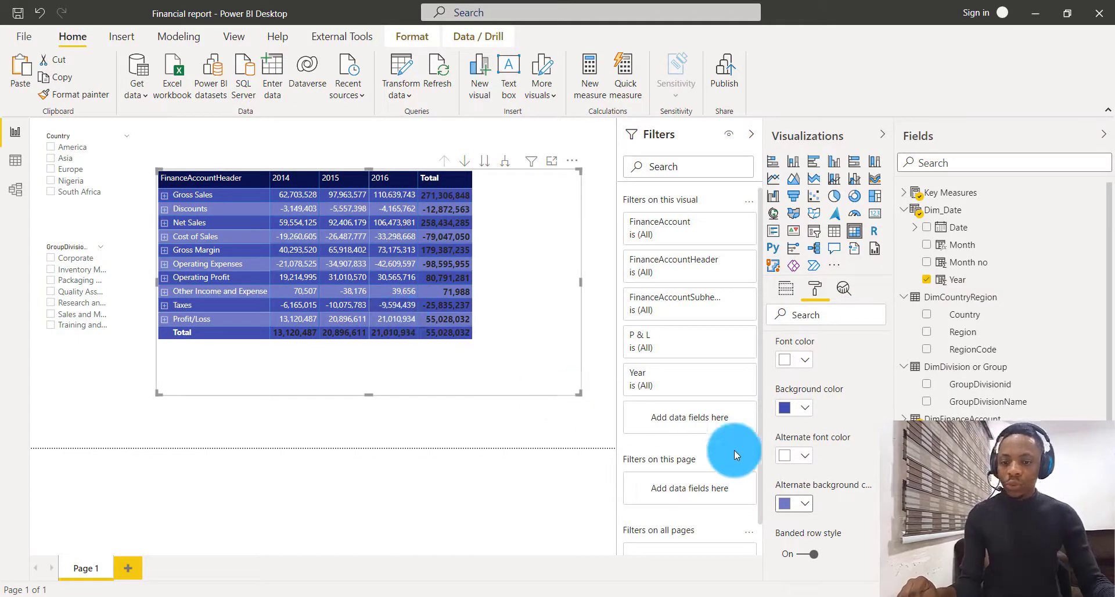
scroll(817, 479, "down", 4)
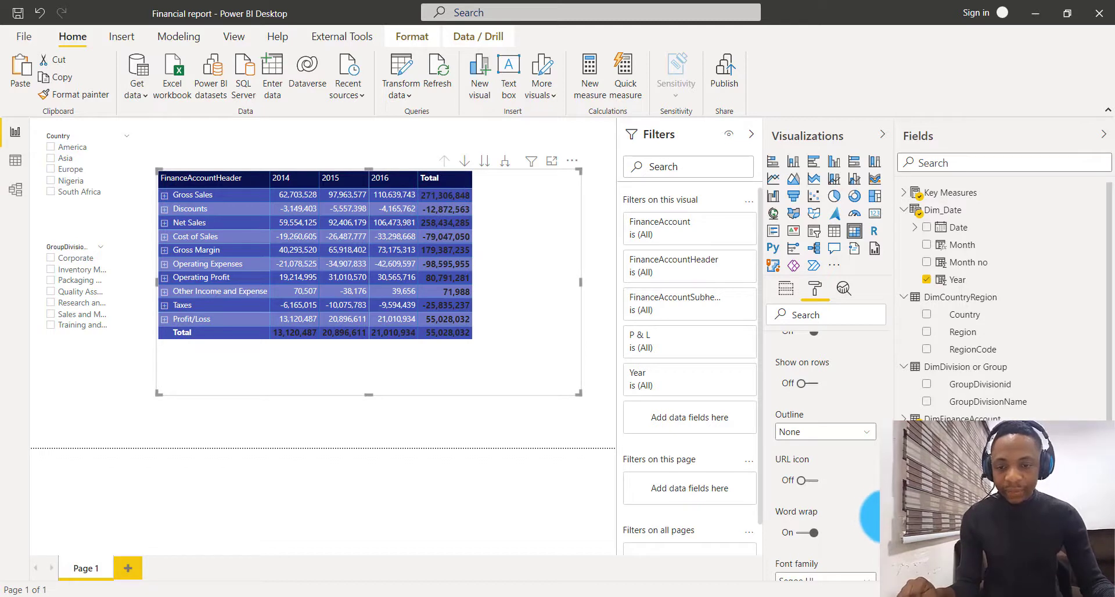
scroll(885, 517, "up", 5)
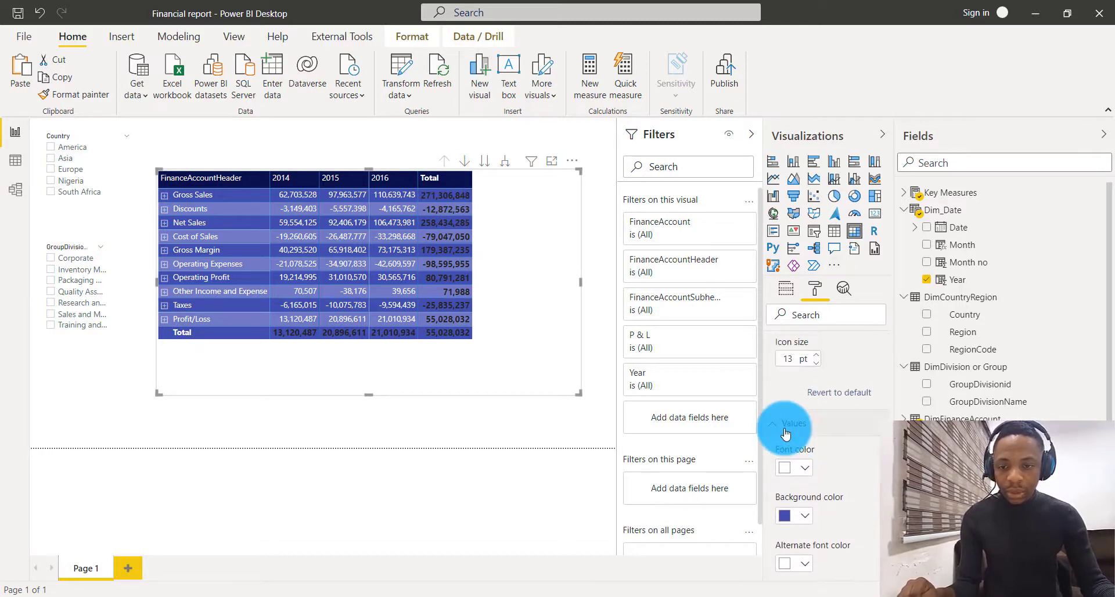
left_click(782, 424)
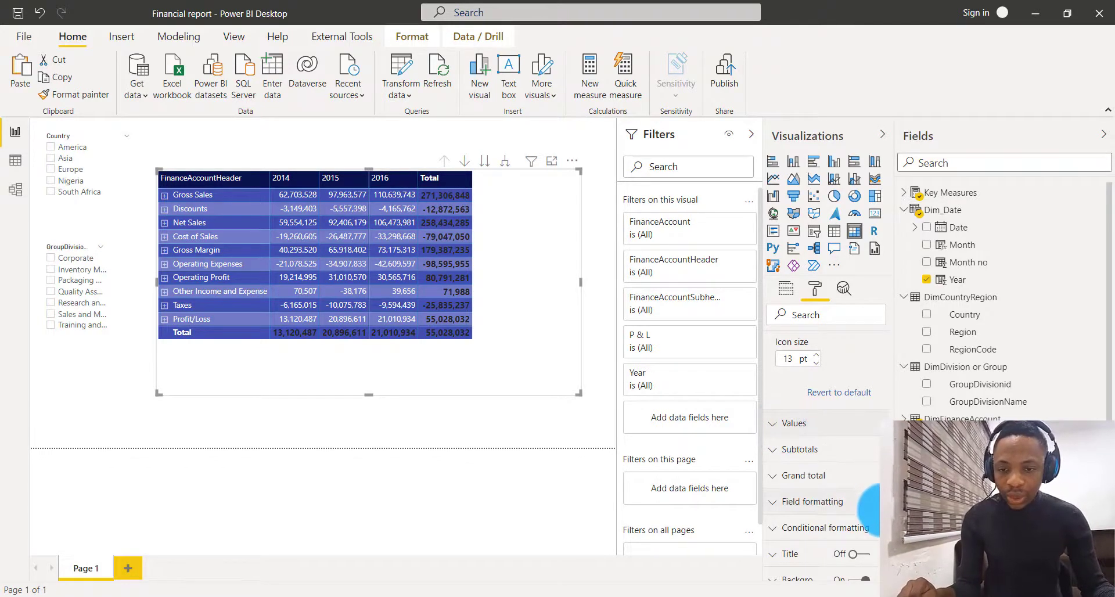
- Set the matrix subtotals' font color to white and close the Subtotals settings
scroll(871, 515, "down", 1)
left_click(793, 410)
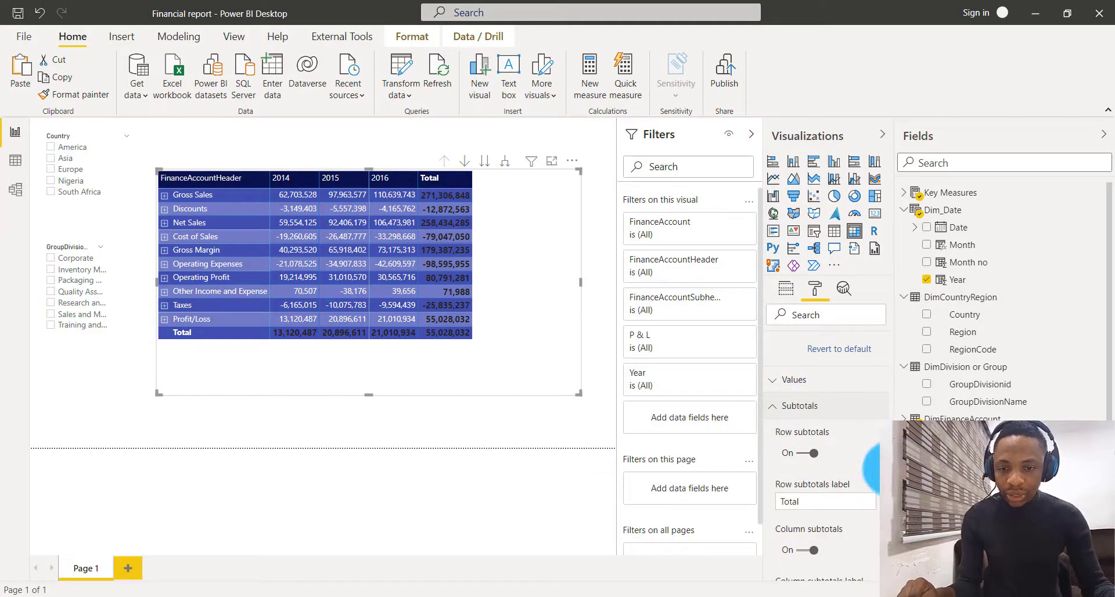
scroll(788, 500, "down", 4)
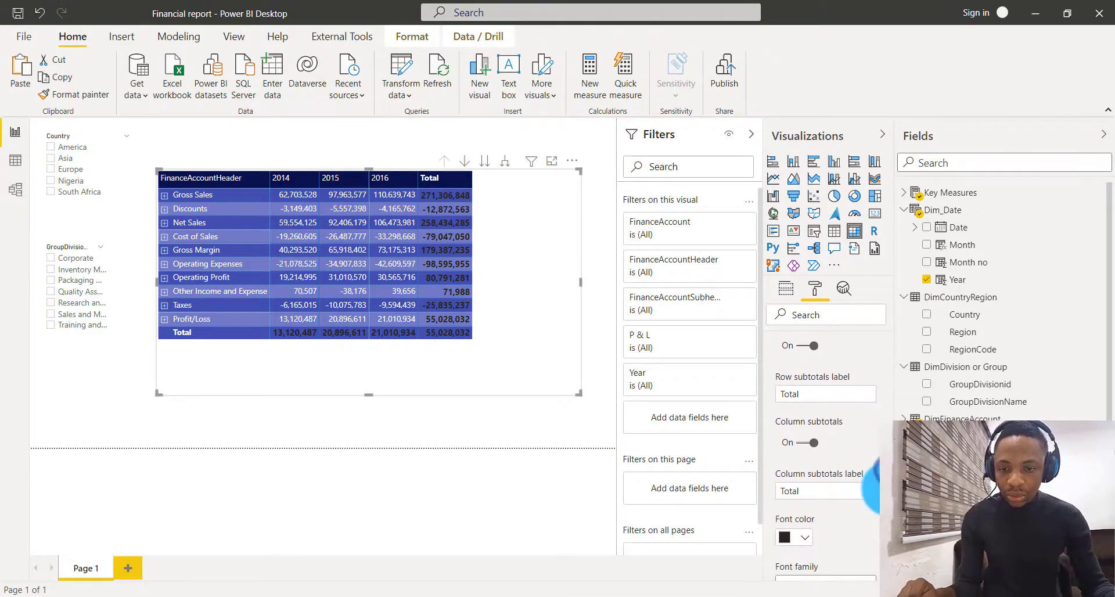
left_click(794, 494)
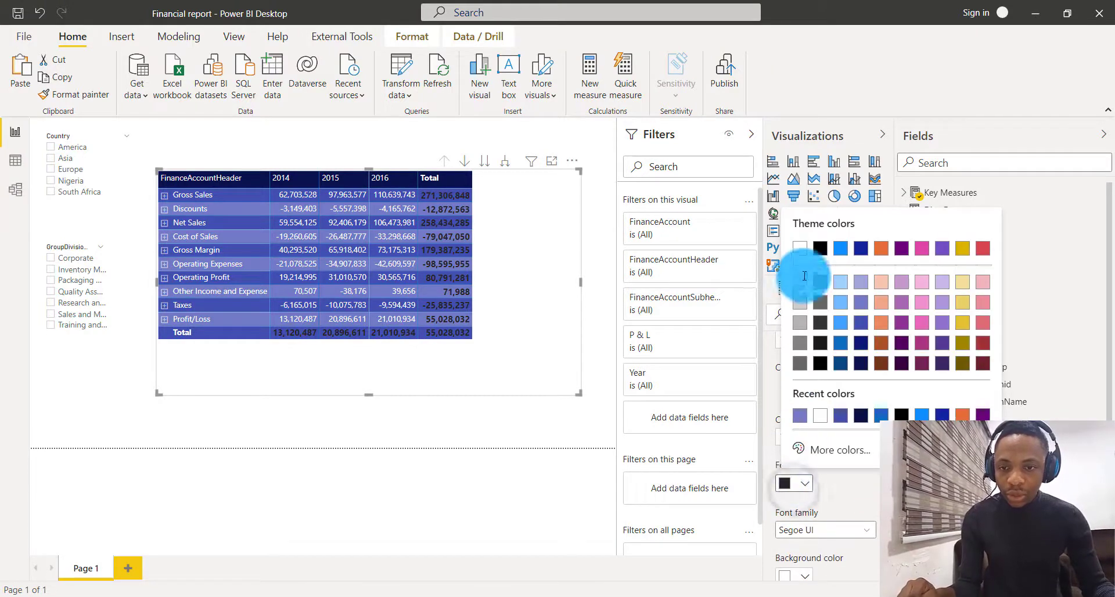
left_click(800, 250)
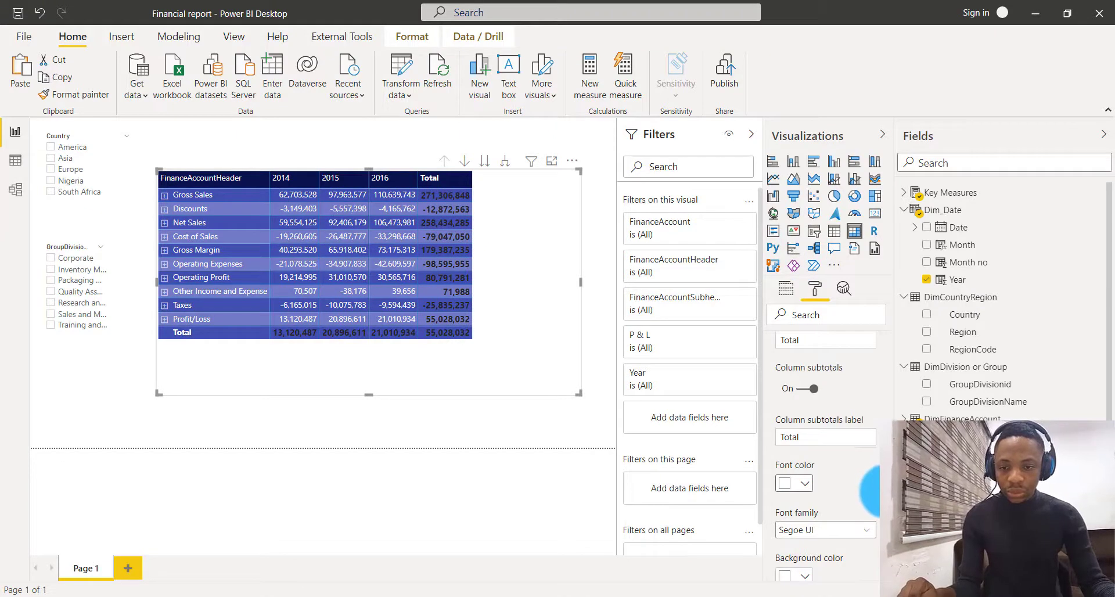
scroll(871, 499, "down", 3)
left_click_drag(886, 510, 885, 511)
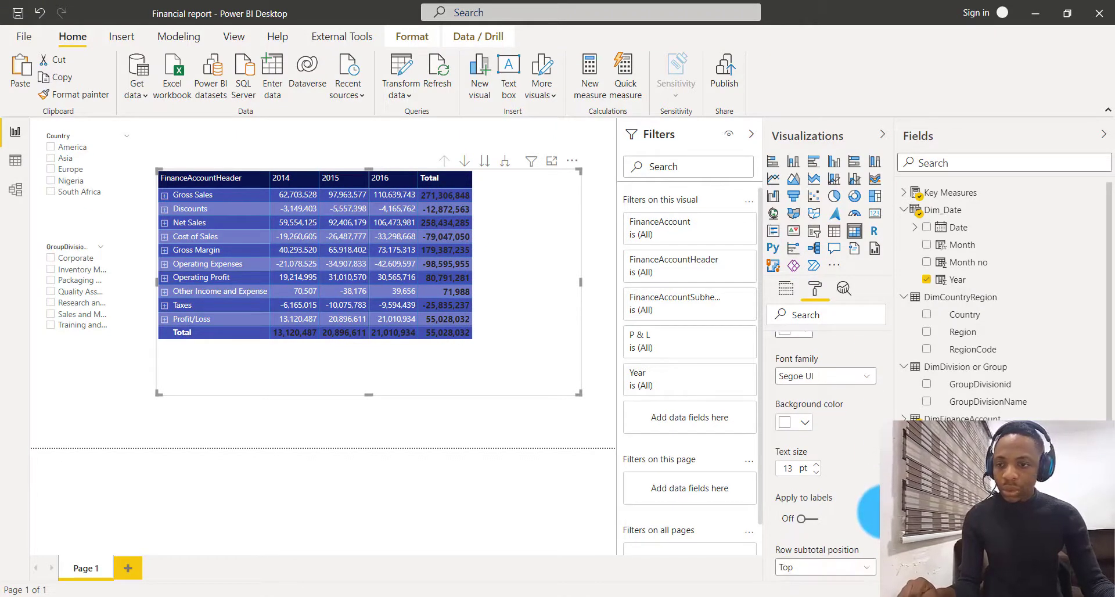
scroll(841, 464, "up", 6)
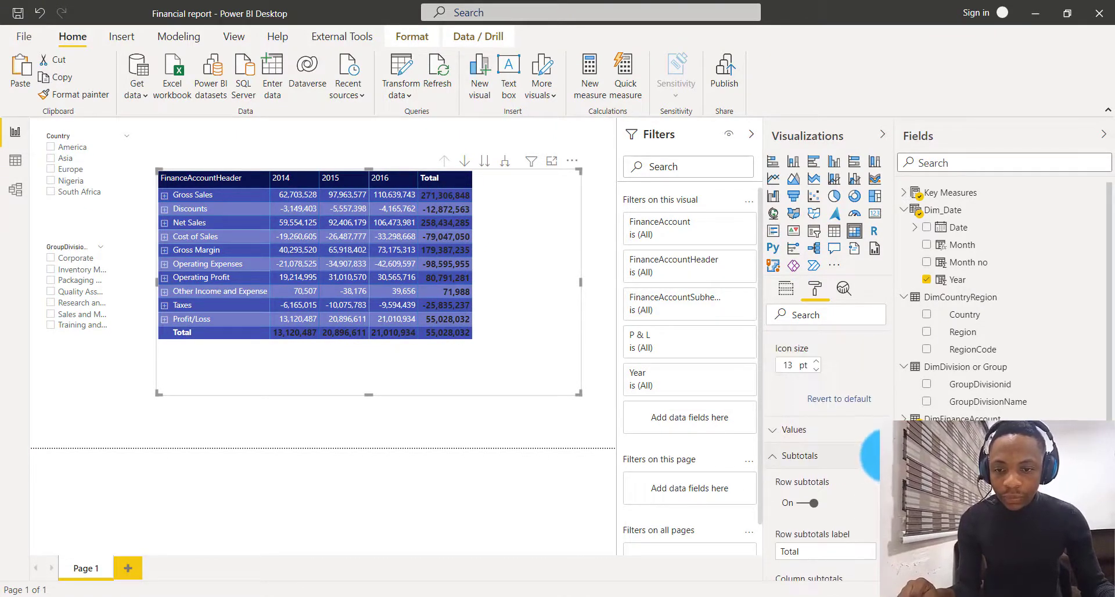
scroll(876, 456, "down", 1)
left_click(778, 439)
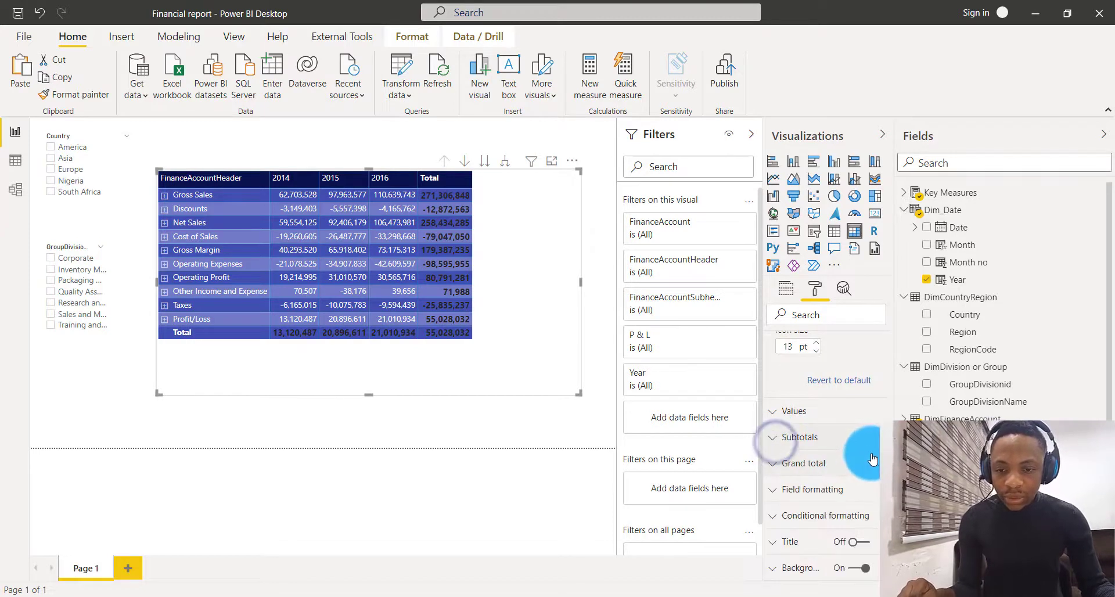
- Set the matrix grand total's font color to the recently used white
left_click(783, 466)
left_click(803, 507)
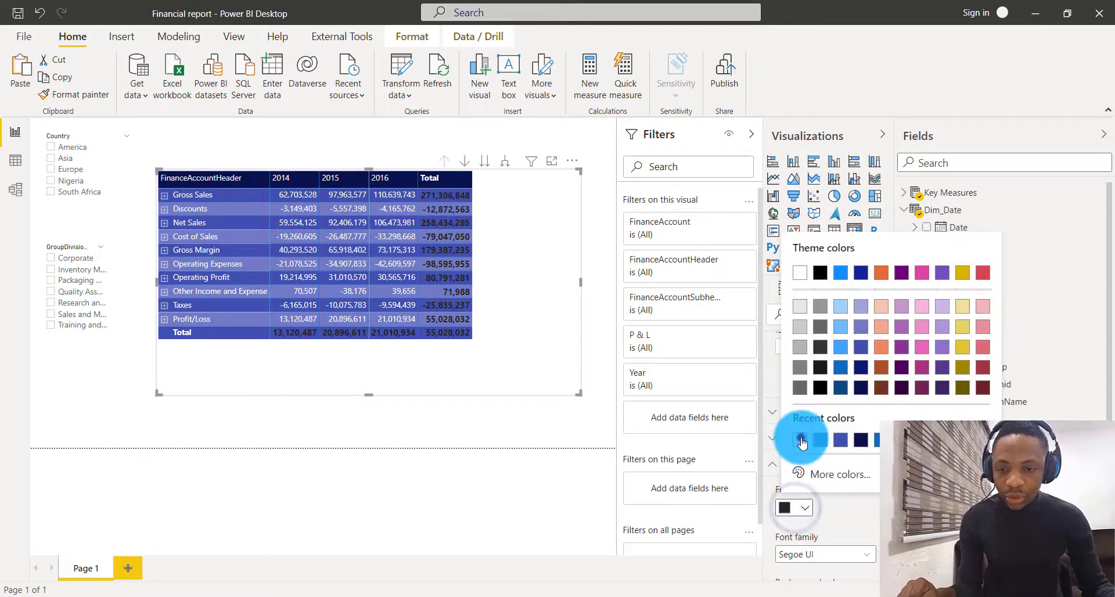
left_click(800, 439)
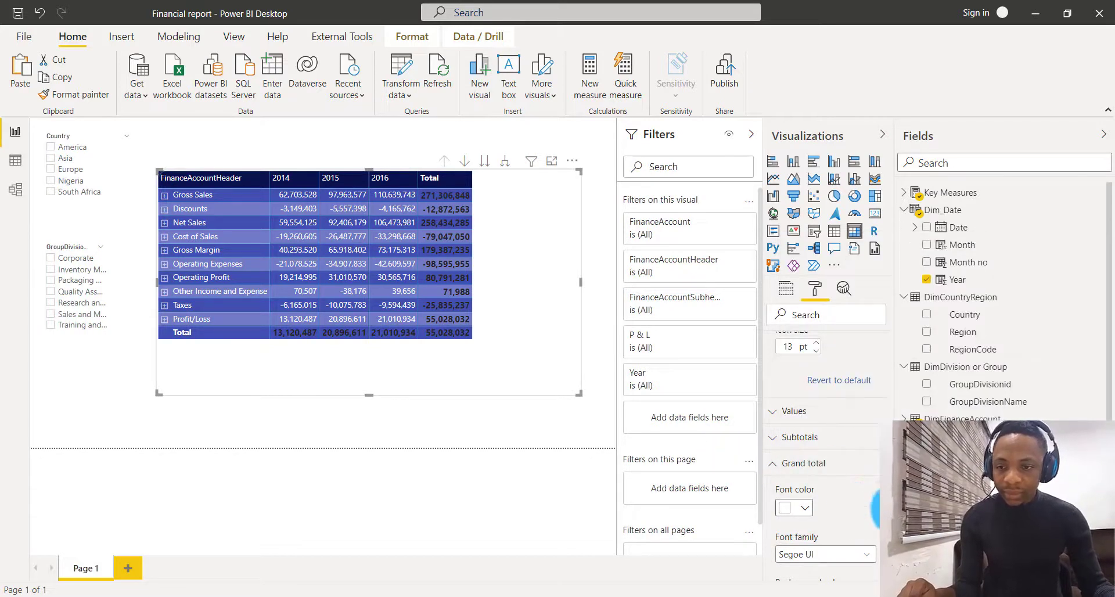
scroll(870, 493, "down", 2)
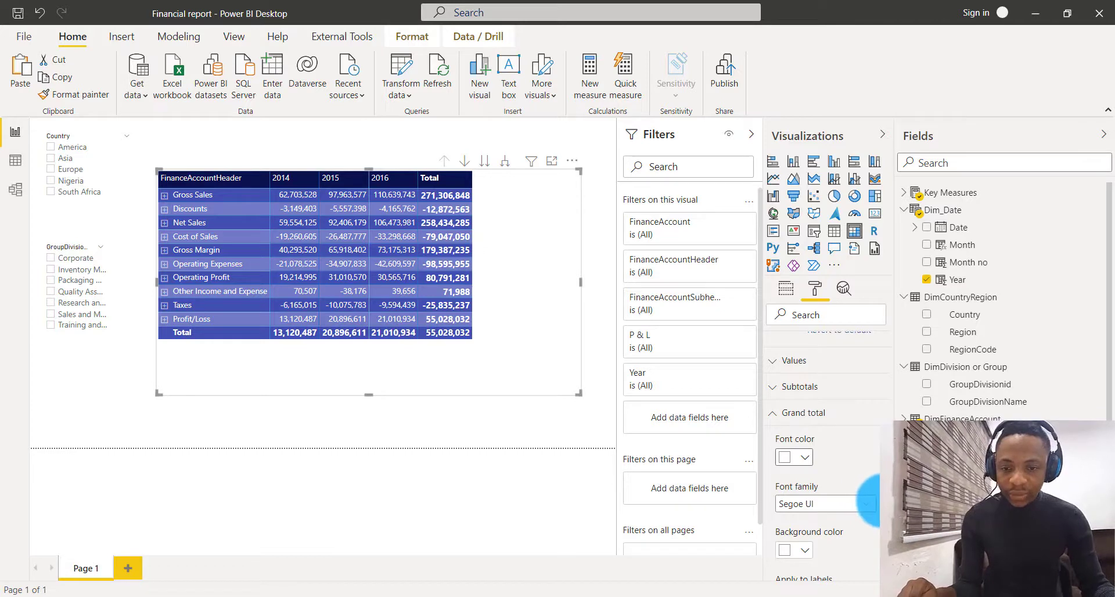
- Expand the Gross Sales, Discounts and Sub-company Sales rows and enlarge the matrix slightly to fit them
left_click(164, 195)
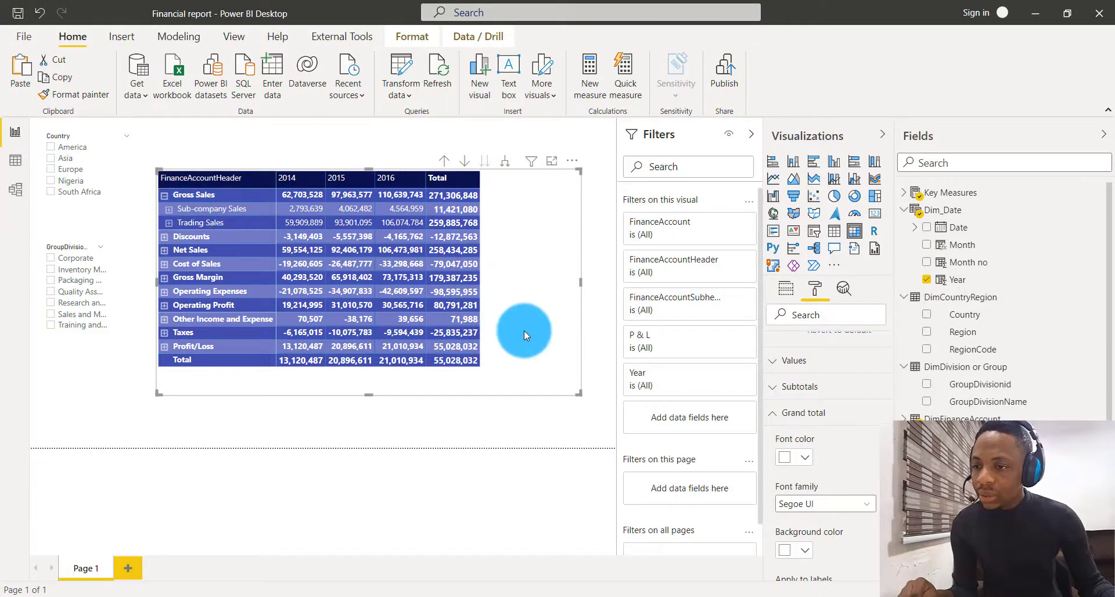
left_click(165, 237)
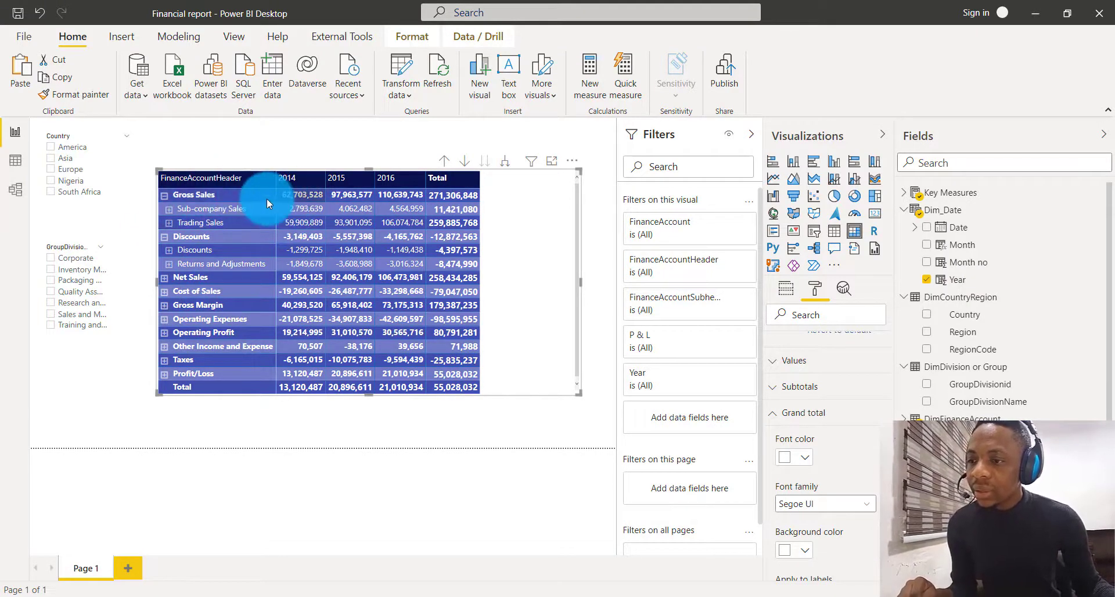
left_click(169, 209)
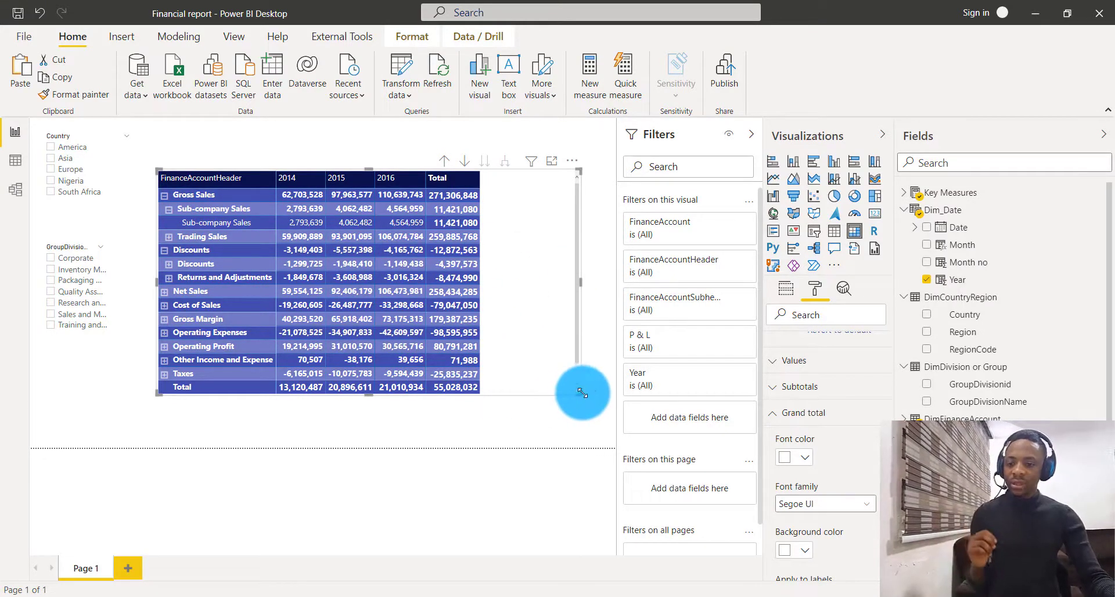
left_click_drag(583, 418, 587, 425)
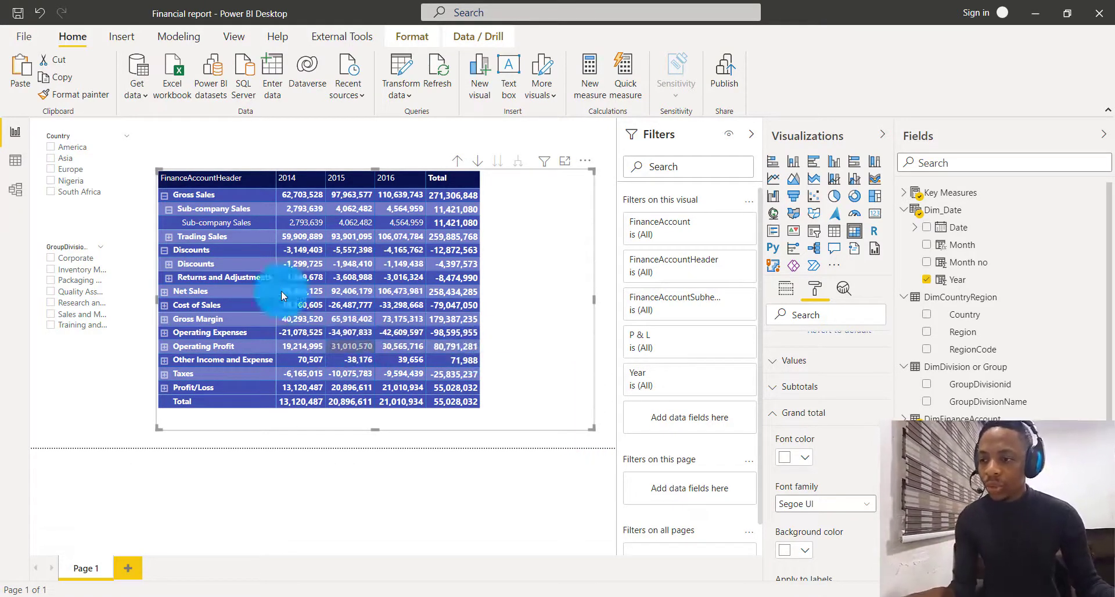
- Collapse the Gross Sales and Discounts rows, and expand Gross Sales again
left_click(163, 198)
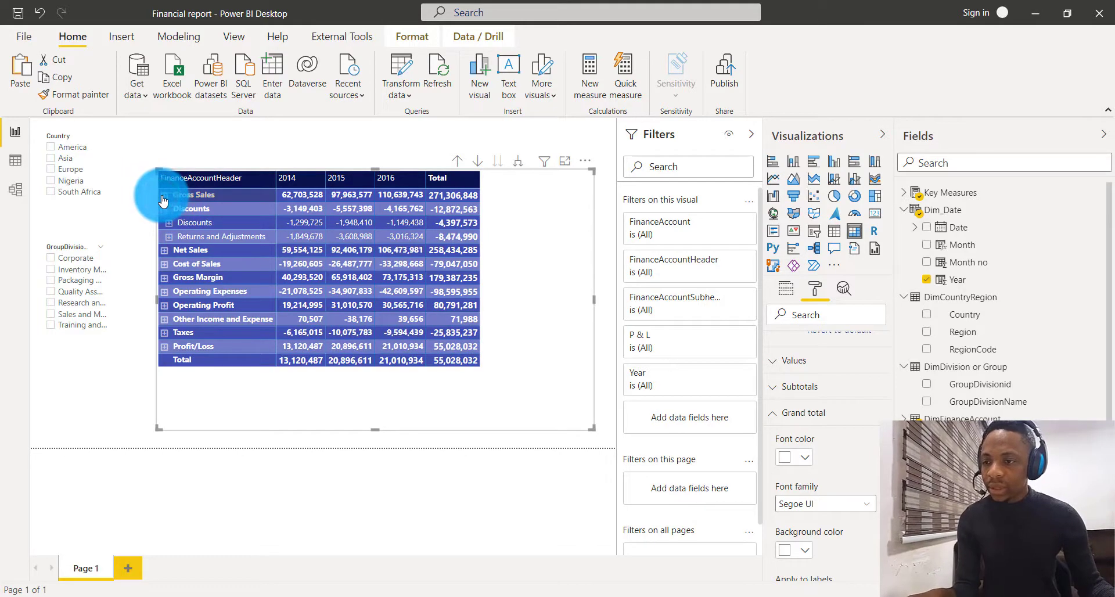
left_click(162, 210)
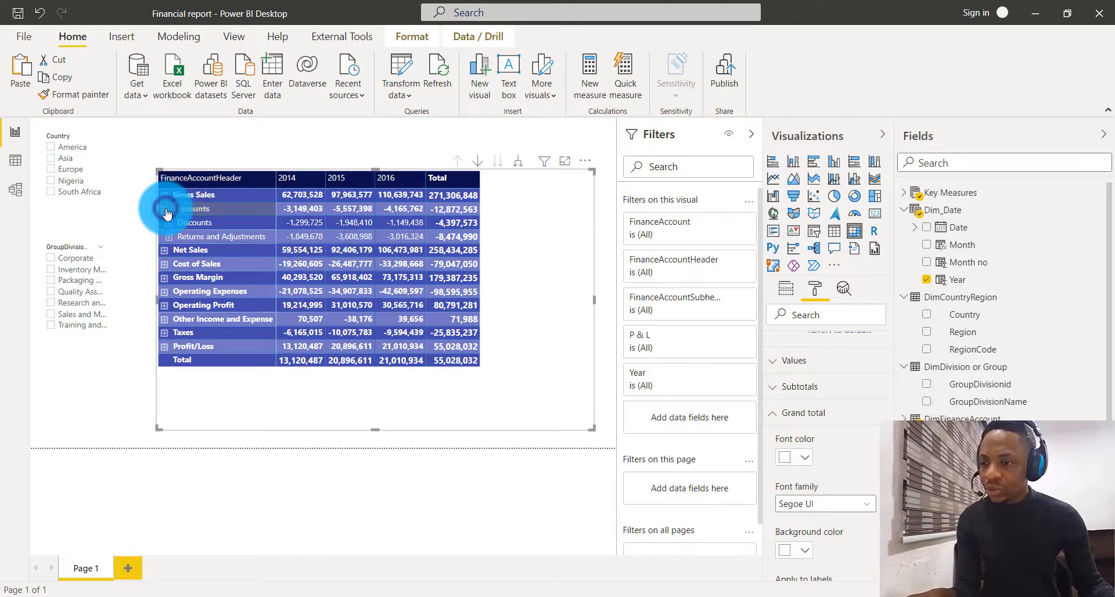
left_click(436, 290)
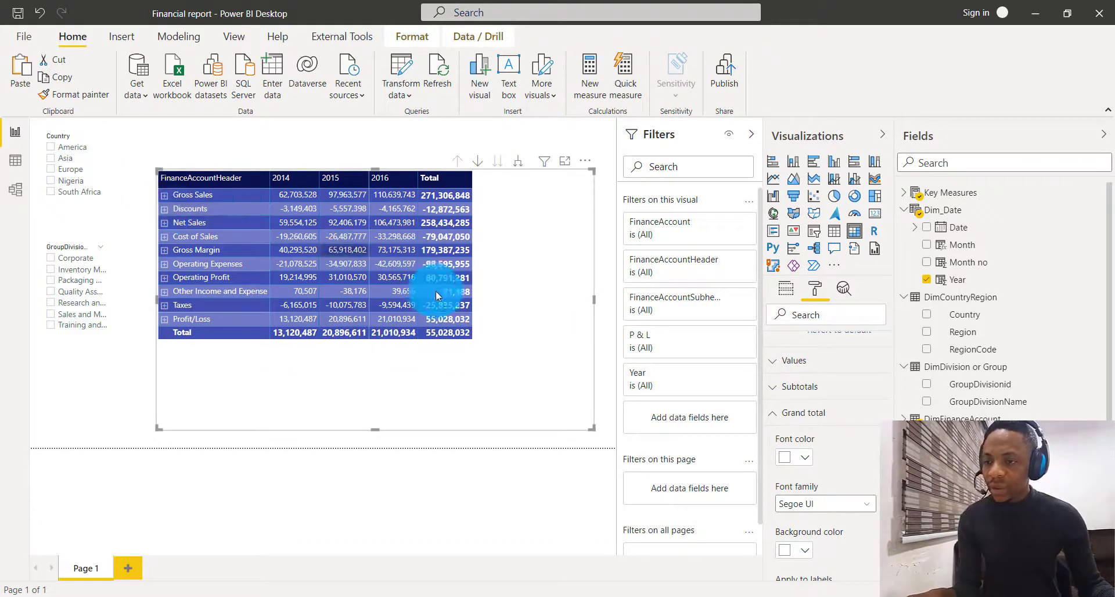
left_click(165, 195)
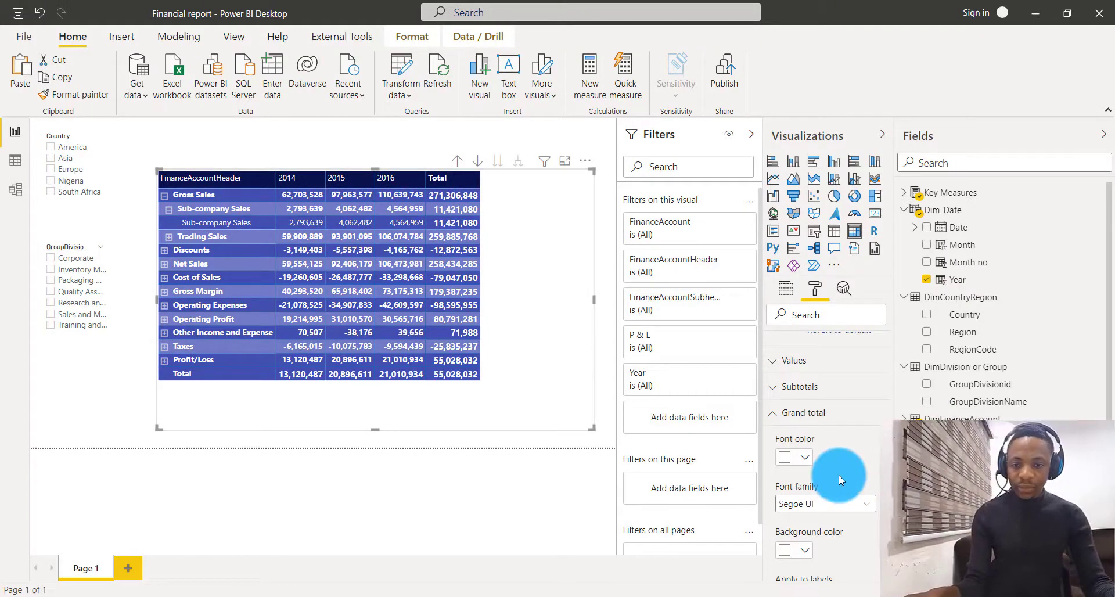
- Collapse the Row headers settings and turn on Apply to labels in the matrix's Subtotals settings
scroll(838, 475, "down", 4)
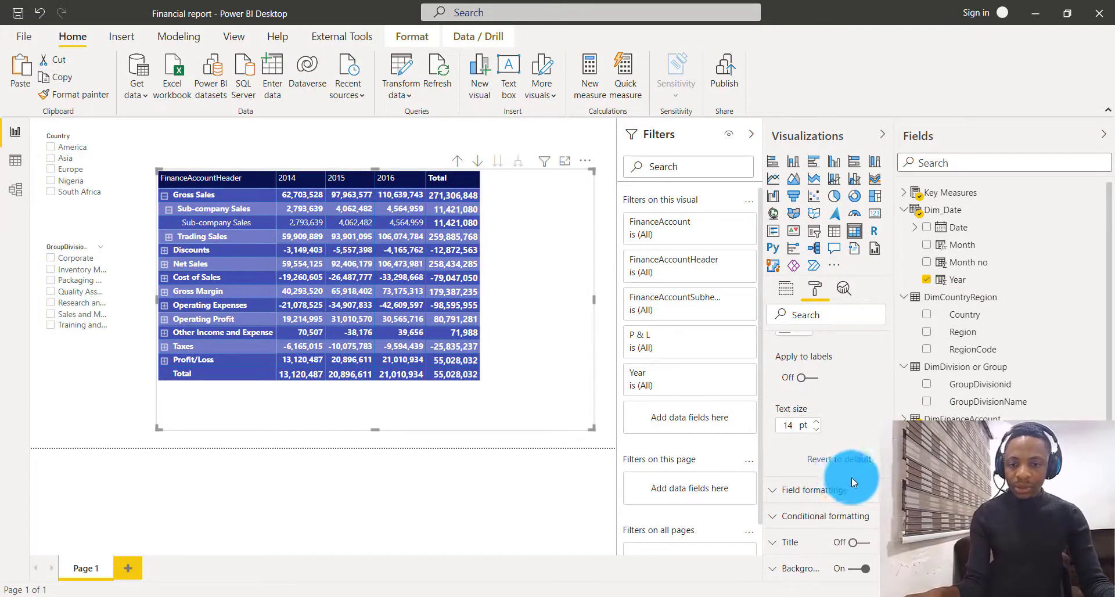
left_click(813, 491)
scroll(832, 498, "down", 3)
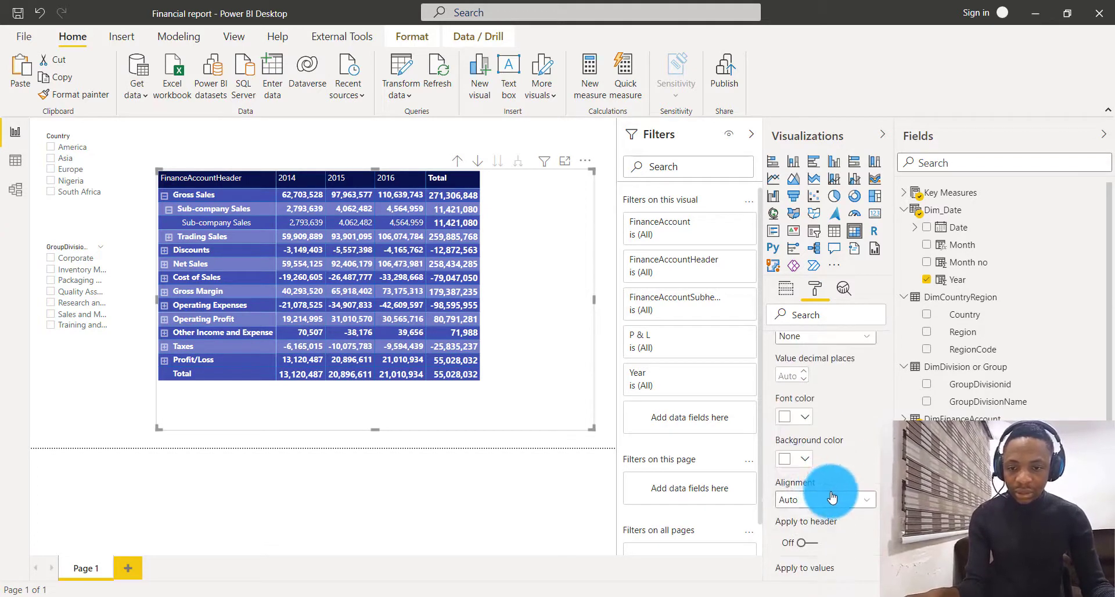
scroll(830, 497, "up", 15)
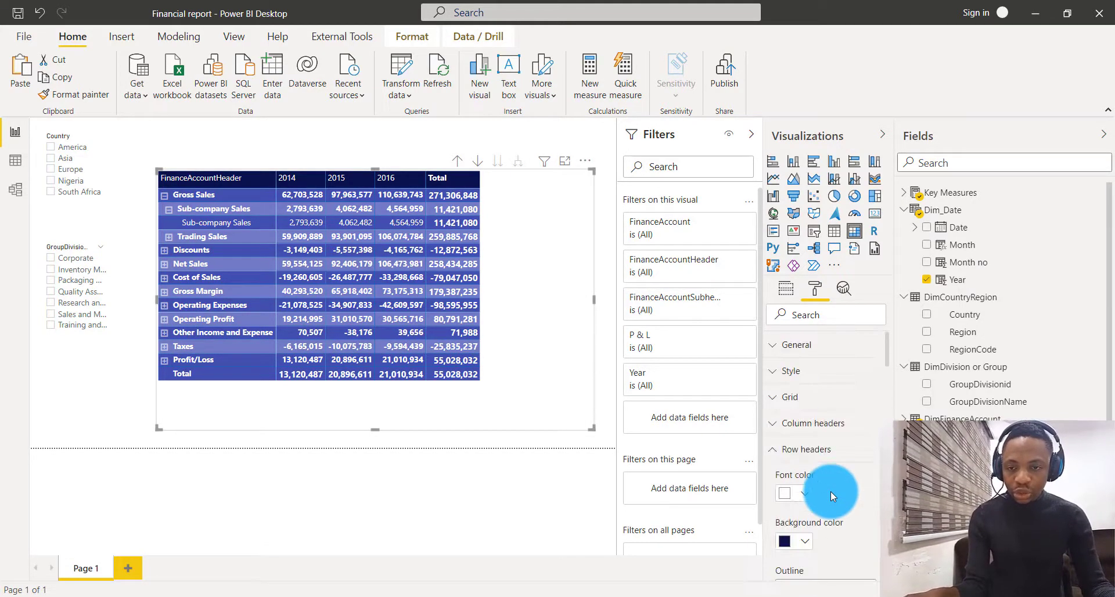
left_click(771, 448)
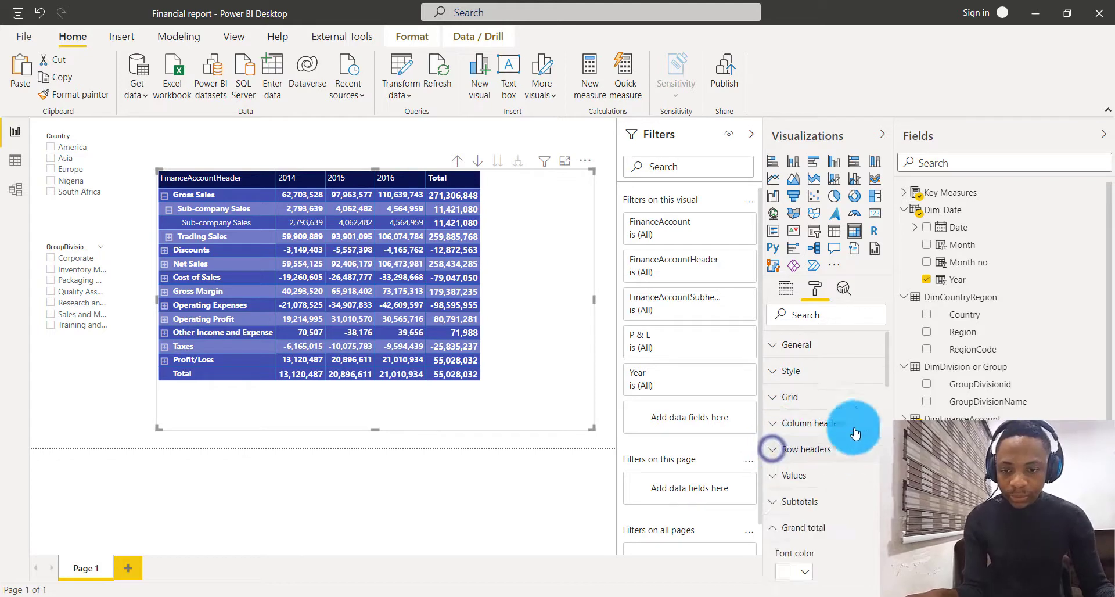
left_click_drag(886, 377, 892, 397)
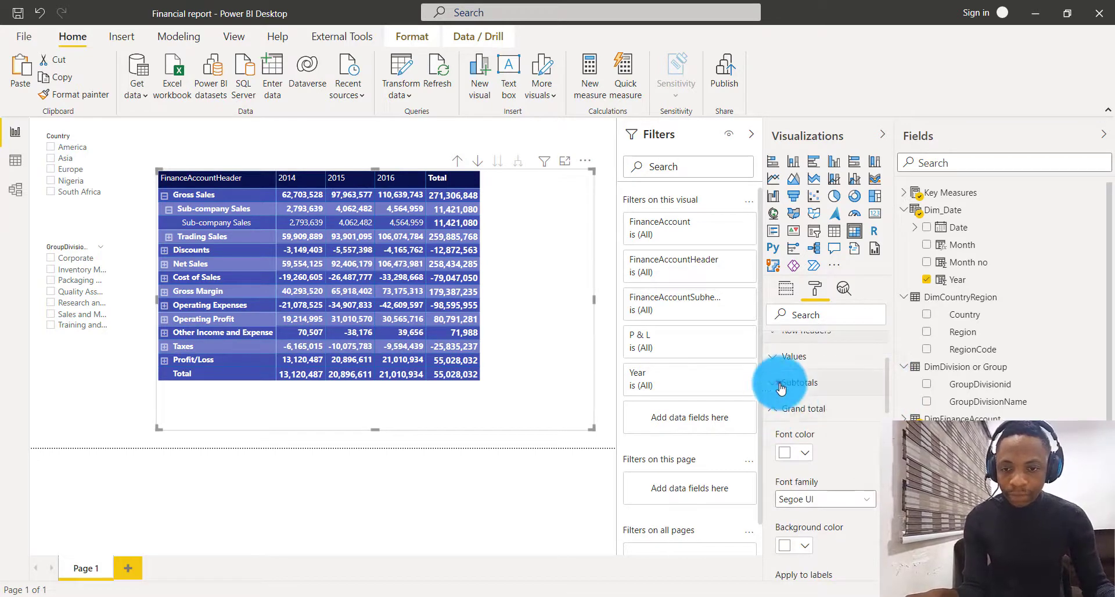
left_click(780, 382)
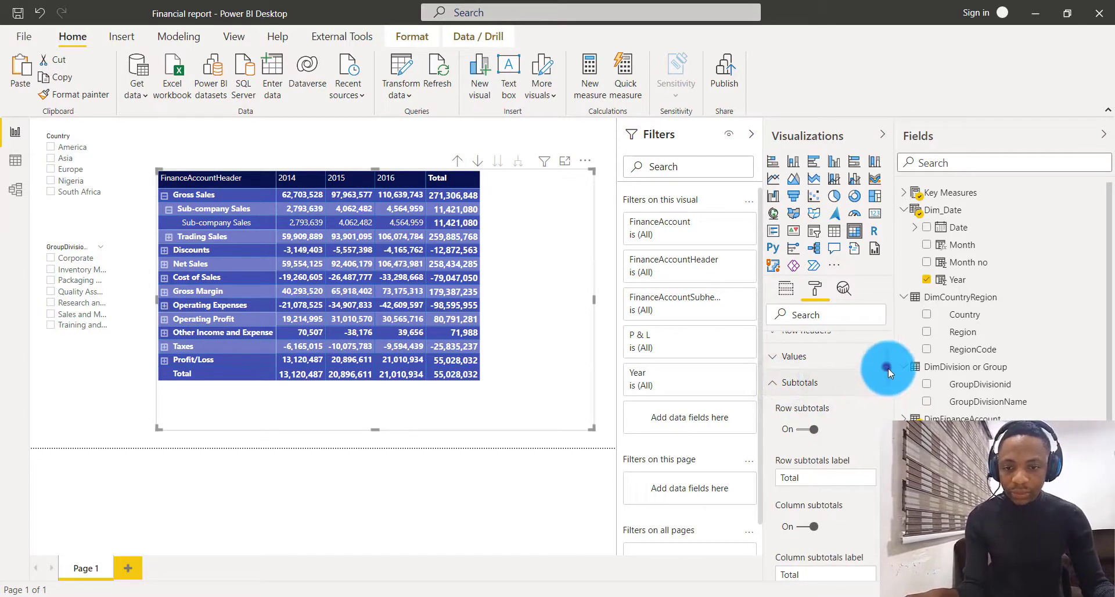
scroll(887, 372, "down", 5)
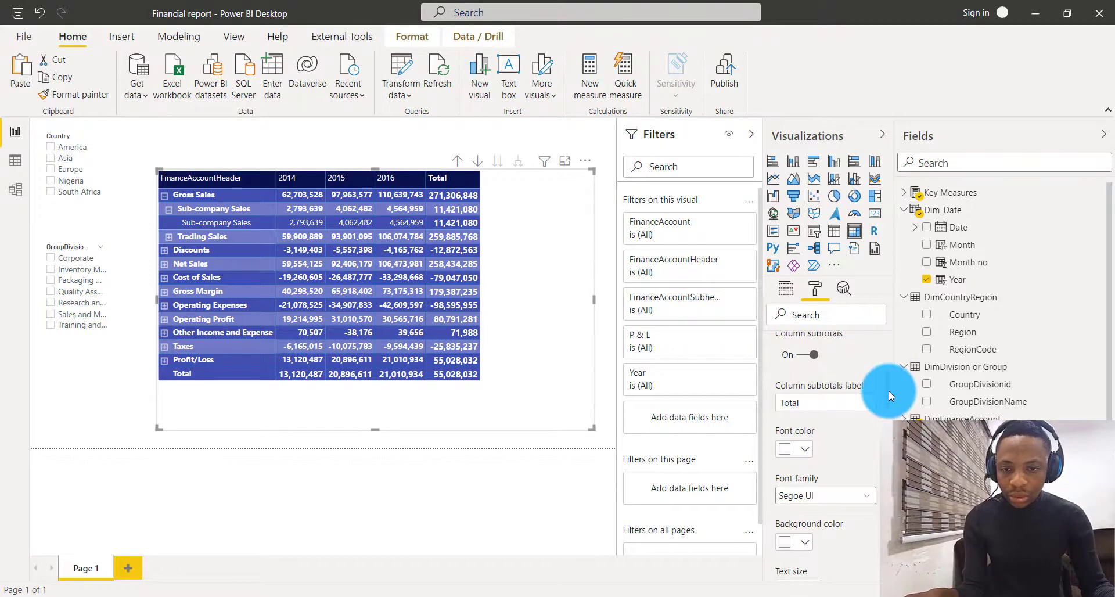
scroll(888, 394, "down", 4)
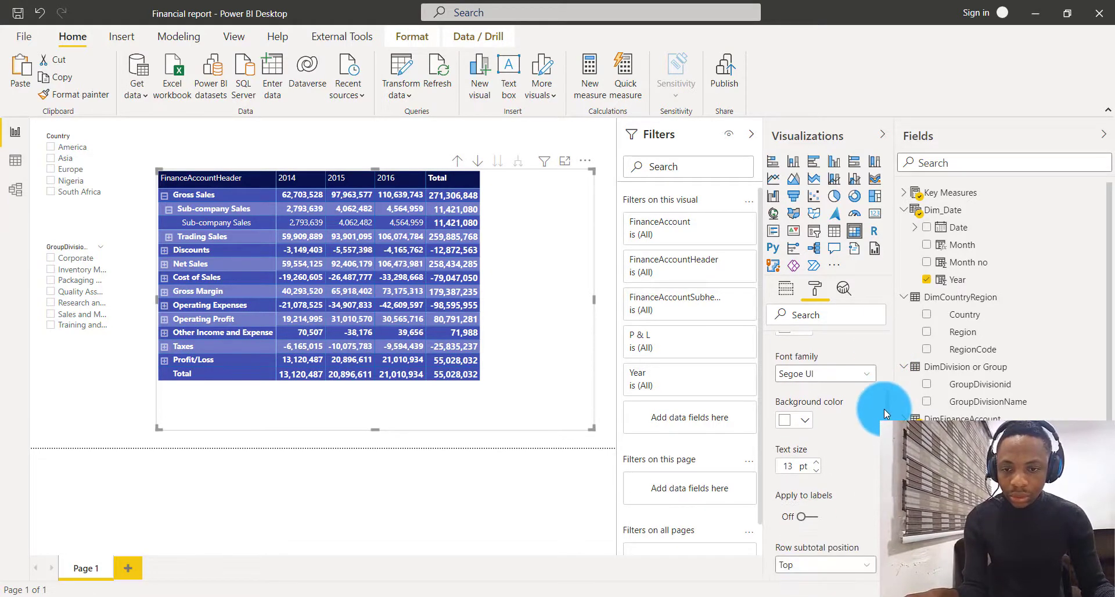
scroll(885, 407, "down", 1)
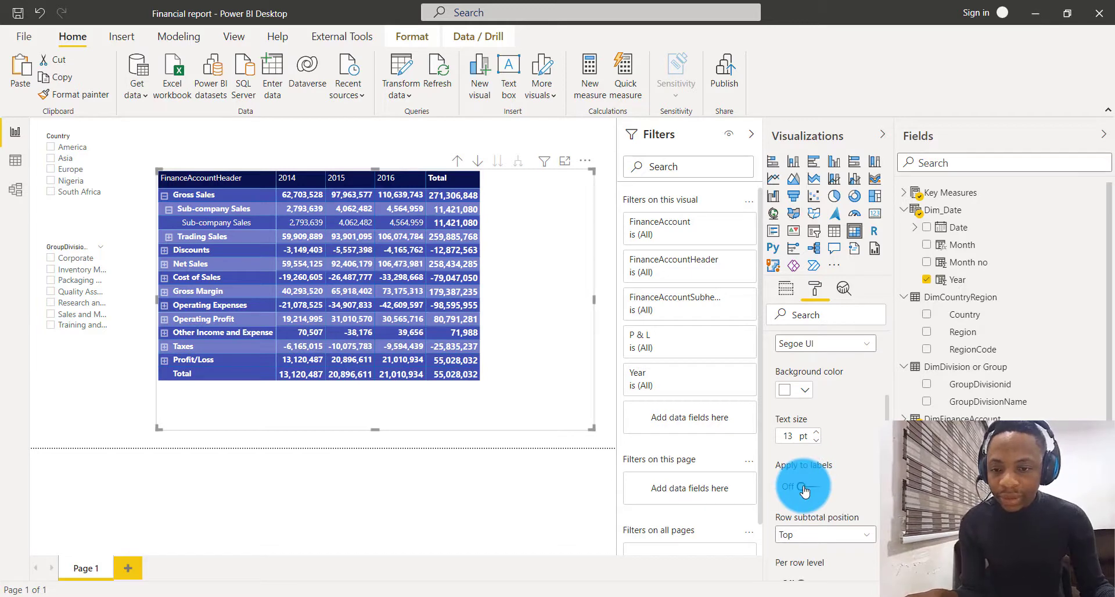
left_click(804, 488)
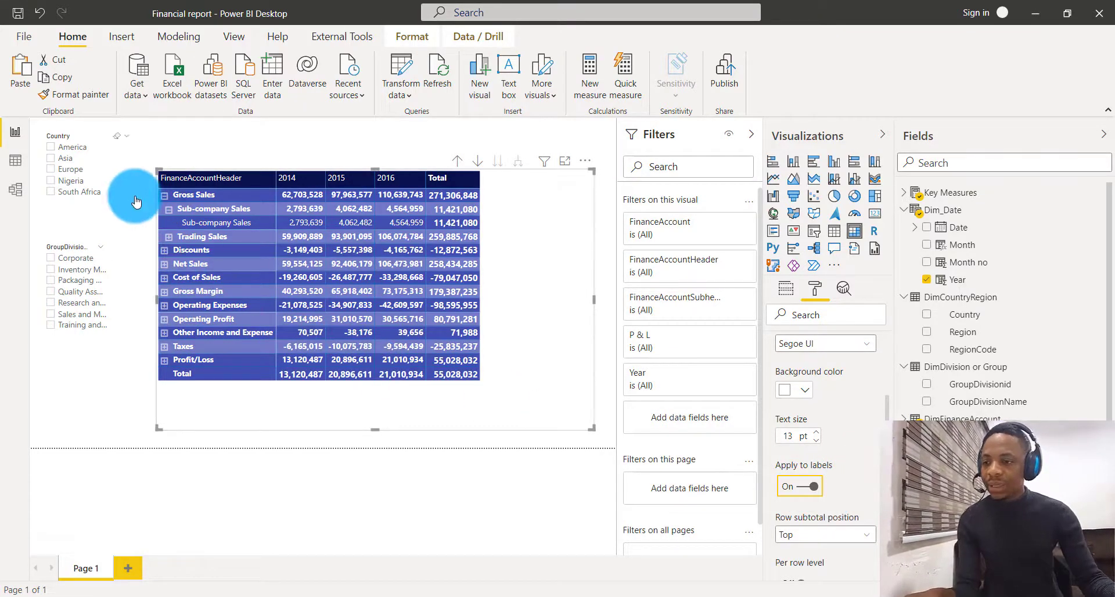
- Collapse and re-expand the Gross Sales row, and collapse its Sub-company Sales subrow
left_click(163, 195)
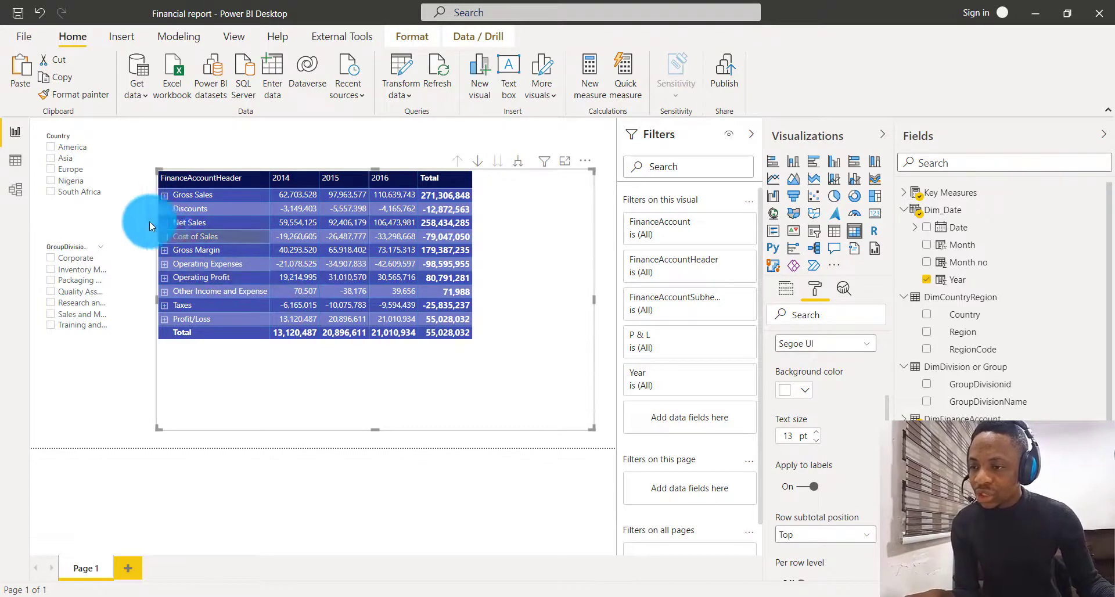
left_click(164, 195)
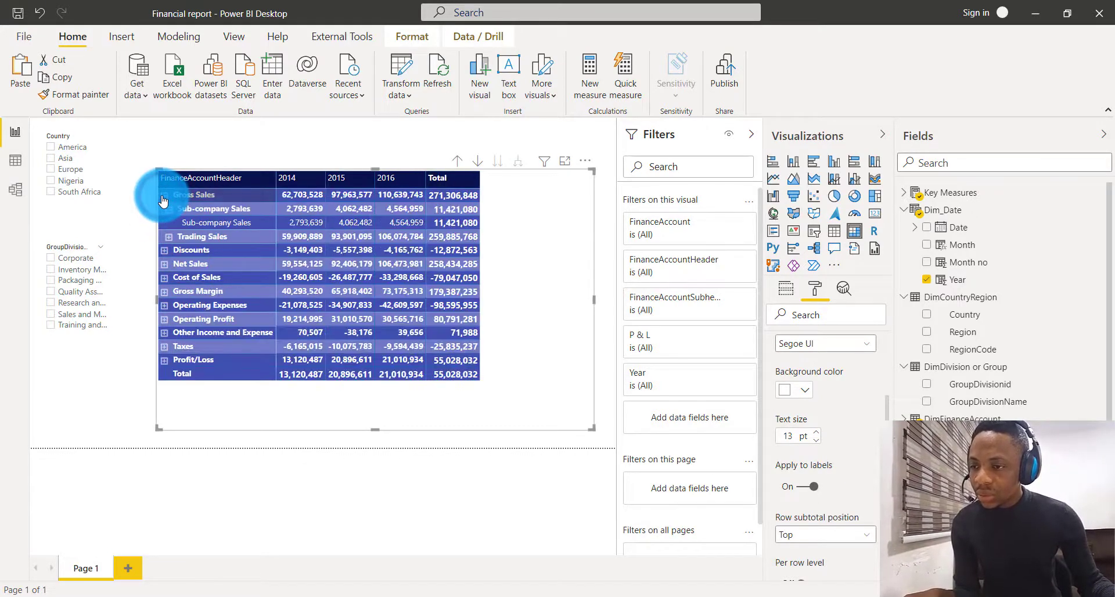
left_click(166, 209)
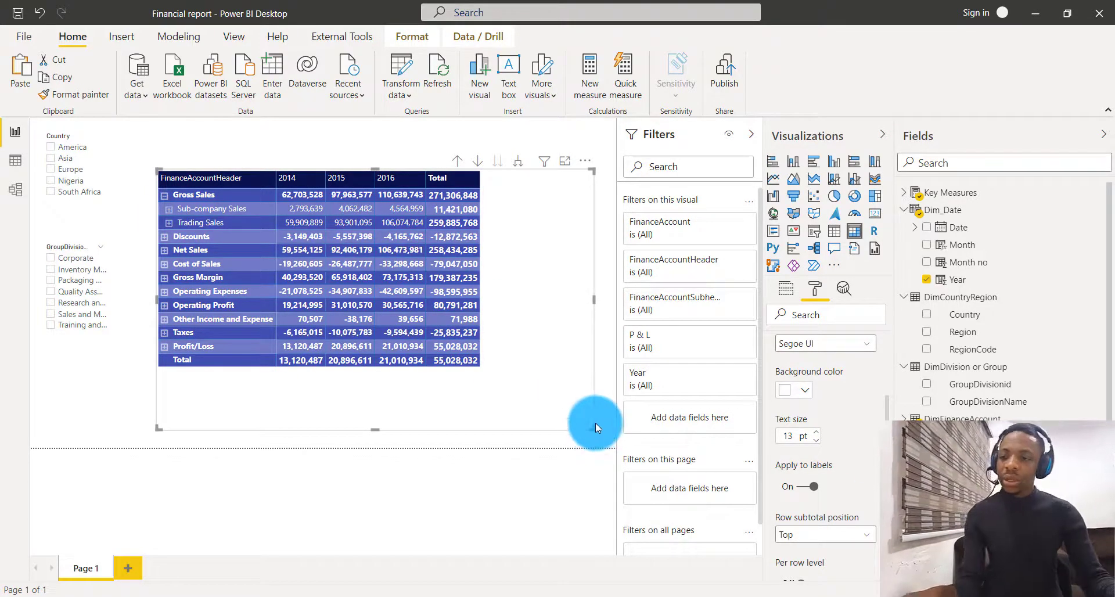
- Shrink the matrix frame closer to its rows and columns, and check the Row headers settings
left_click_drag(590, 428, 517, 389)
scroll(829, 460, "up", 10)
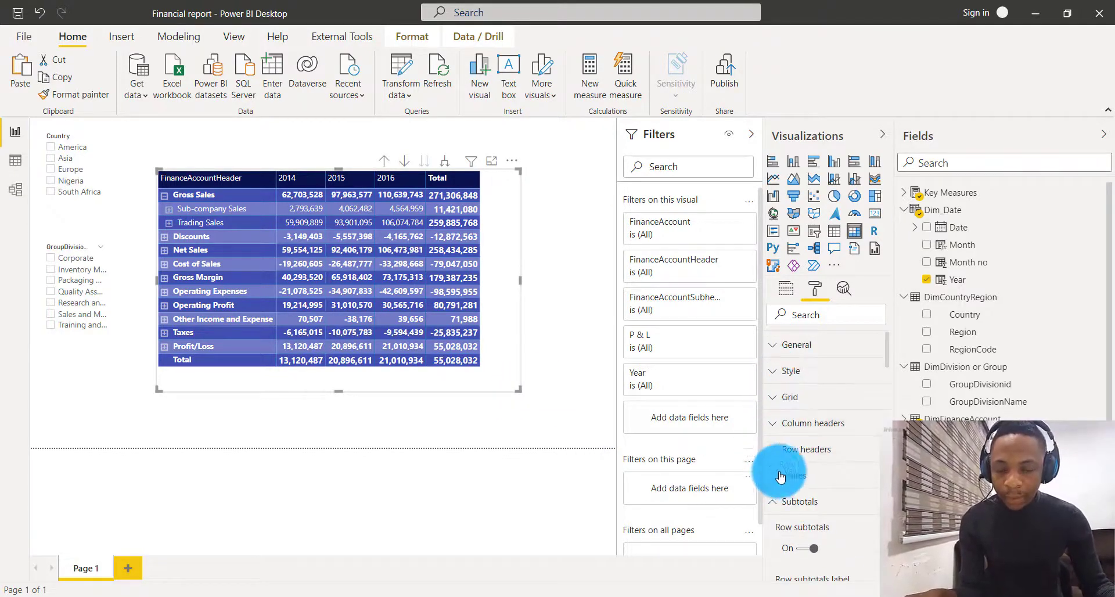
left_click(769, 455)
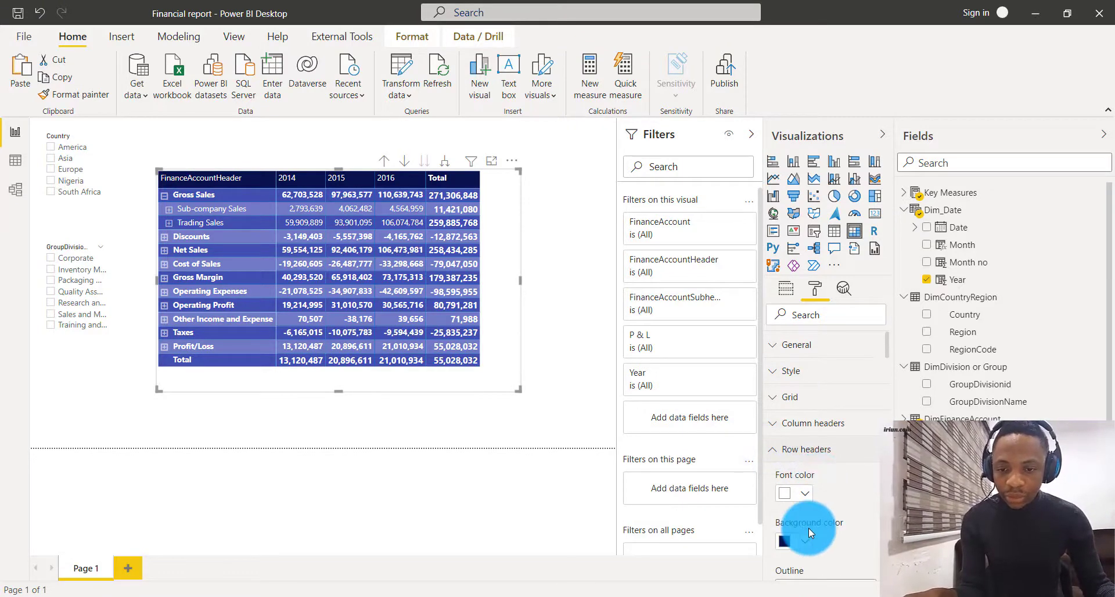
scroll(808, 511, "down", 5)
scroll(808, 453, "up", 5)
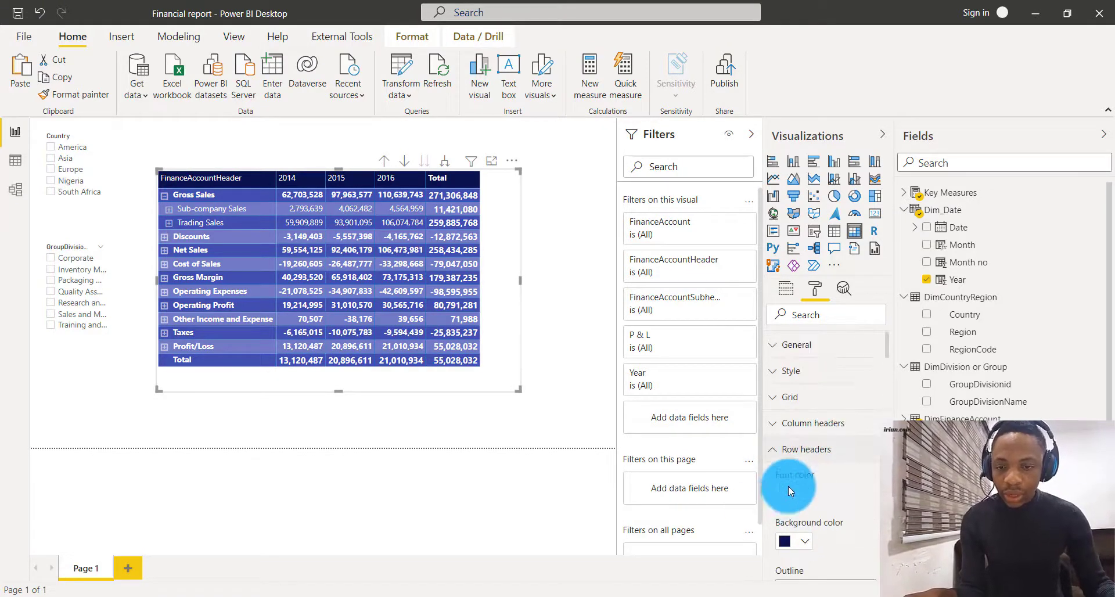
left_click(778, 451)
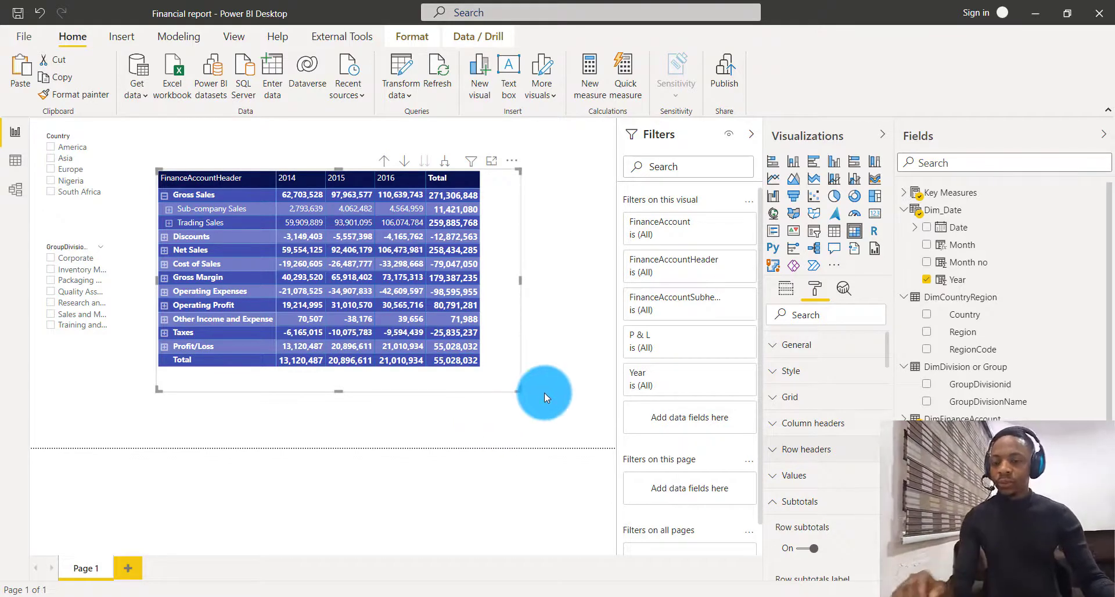
left_click_drag(517, 385, 506, 377)
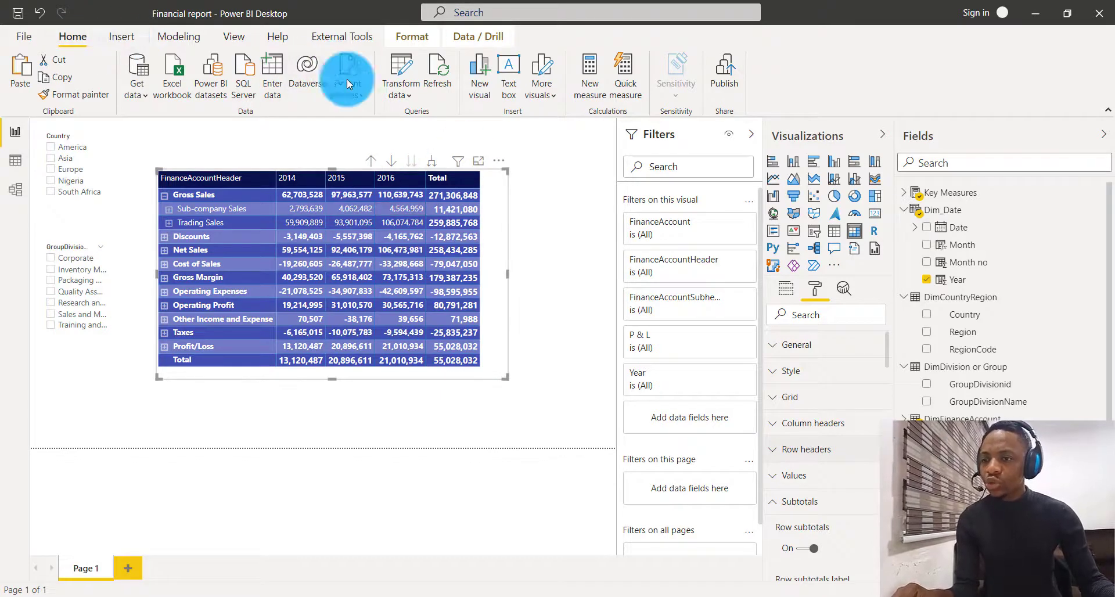
- Open the customization settings of the current report theme and move the dialog clear of the matrix
left_click(228, 38)
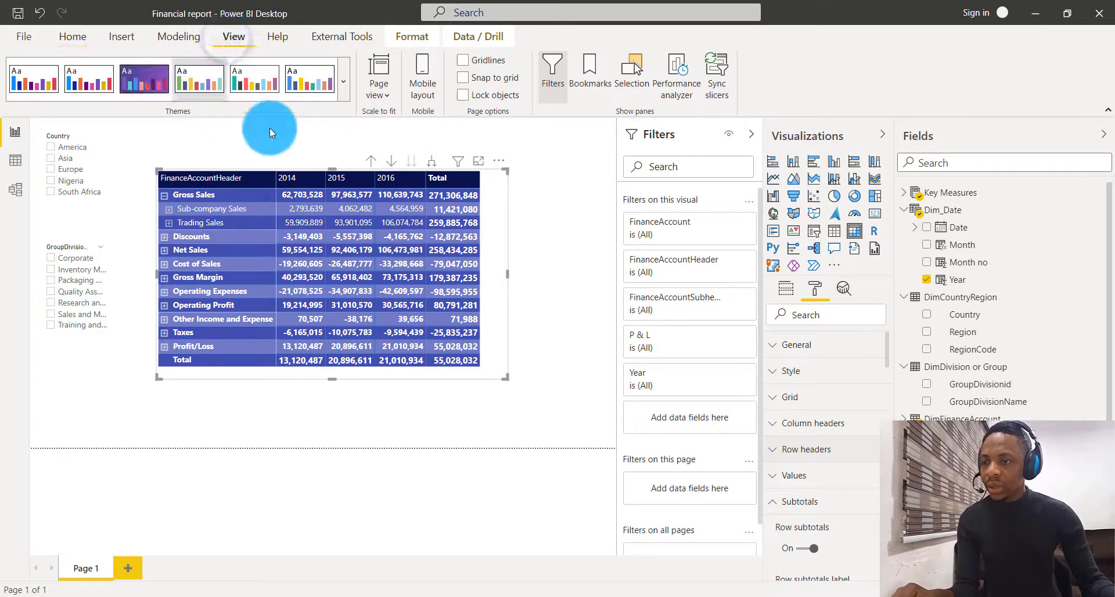
left_click(344, 87)
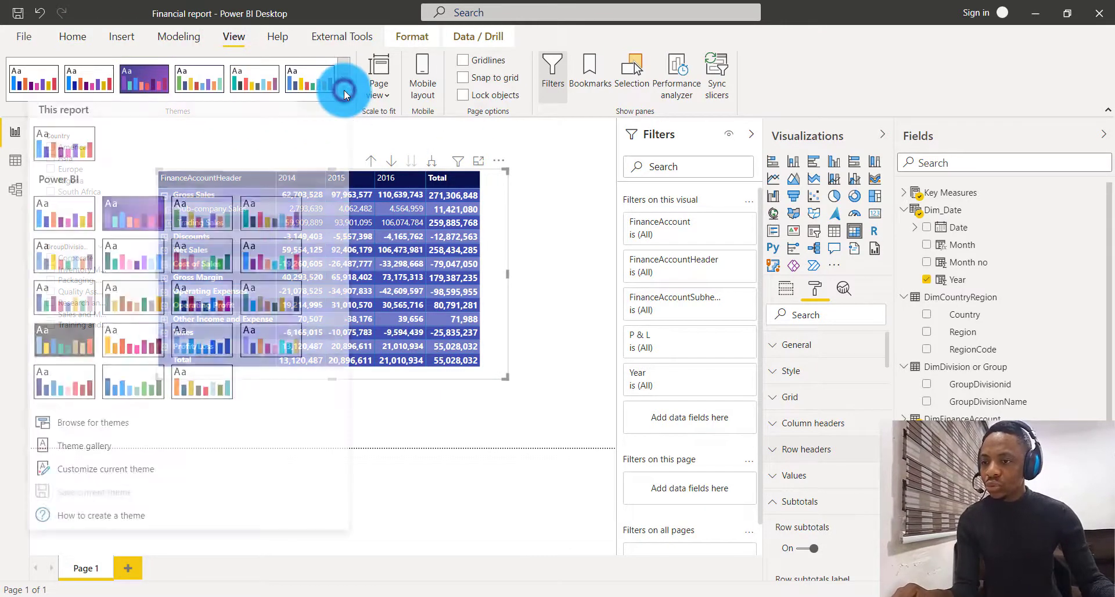
left_click(92, 459)
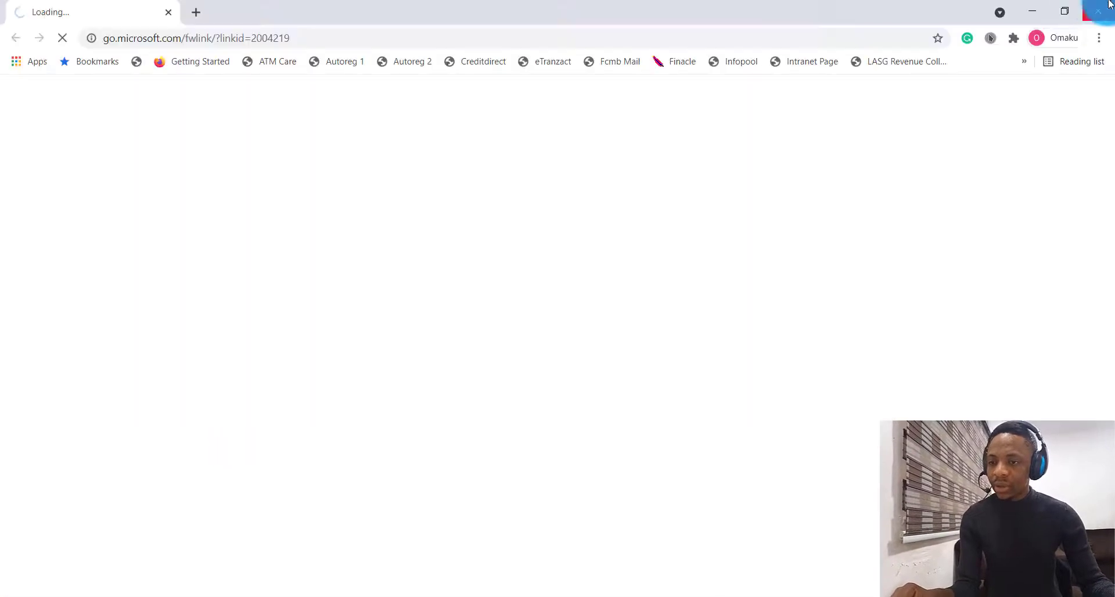
left_click(1109, 8)
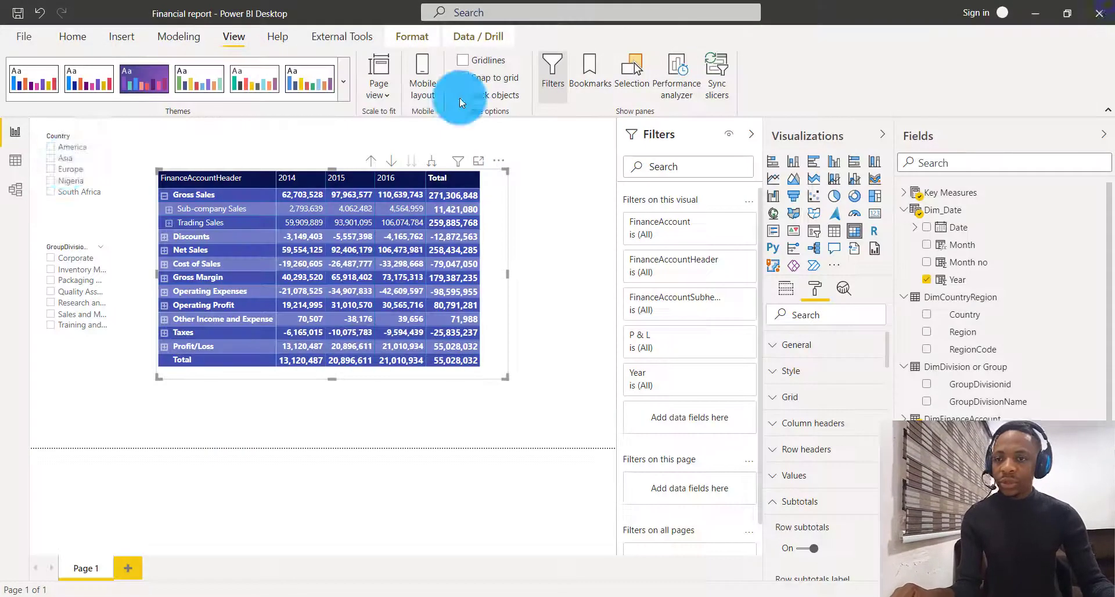
left_click(340, 98)
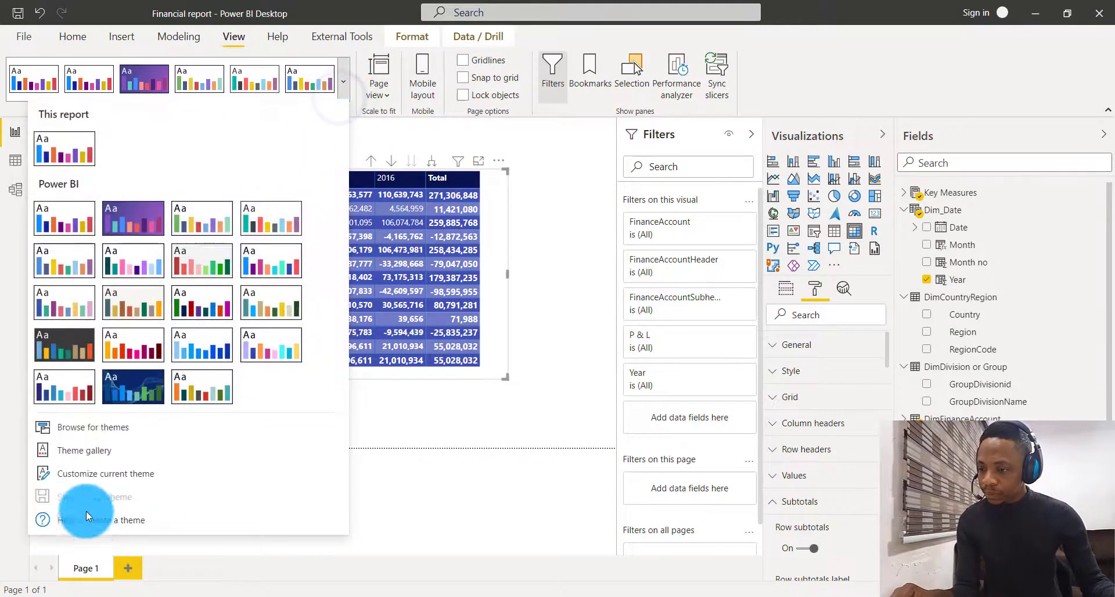
left_click(165, 474)
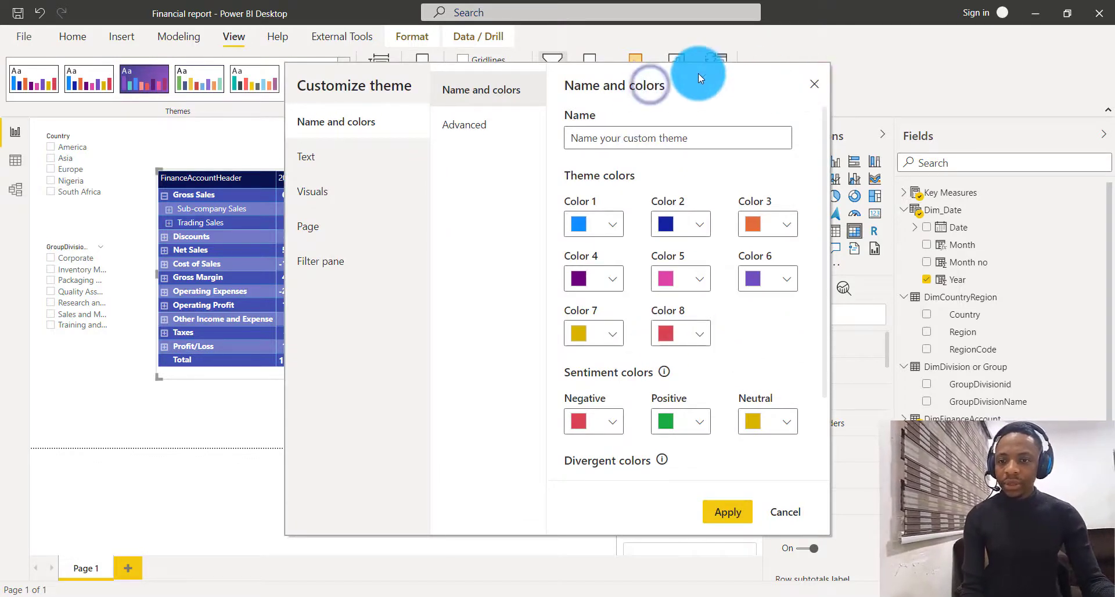
left_click_drag(704, 74, 926, 60)
- Set Color 2 of the theme to a dark green, about #085A26
left_click(907, 212)
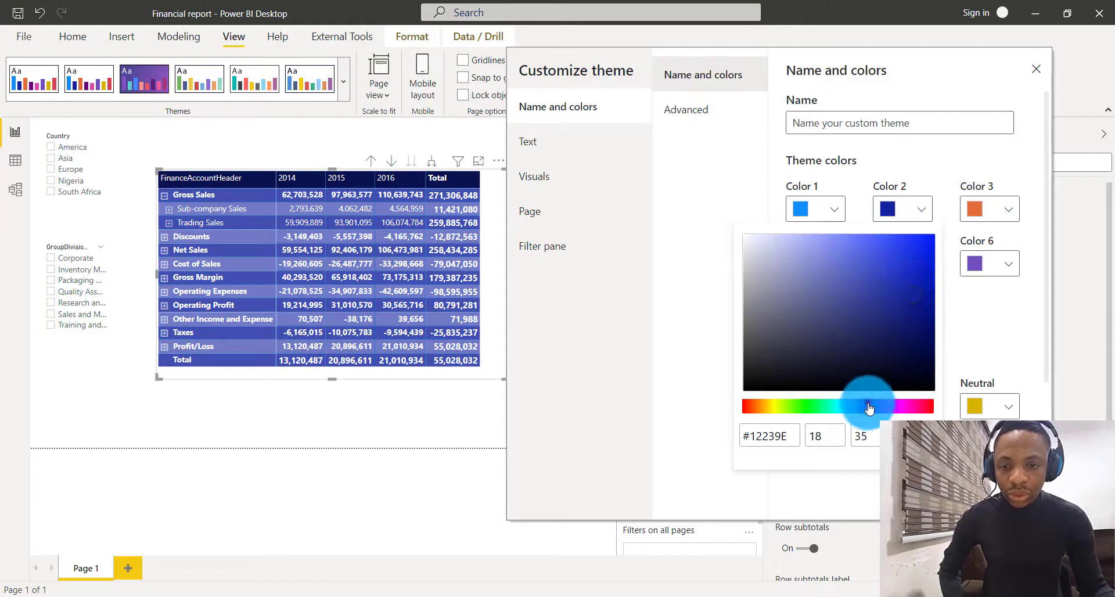
mouse_move(869, 406)
left_mouse_down()
mouse_move(754, 406)
mouse_move(849, 409)
left_mouse_up()
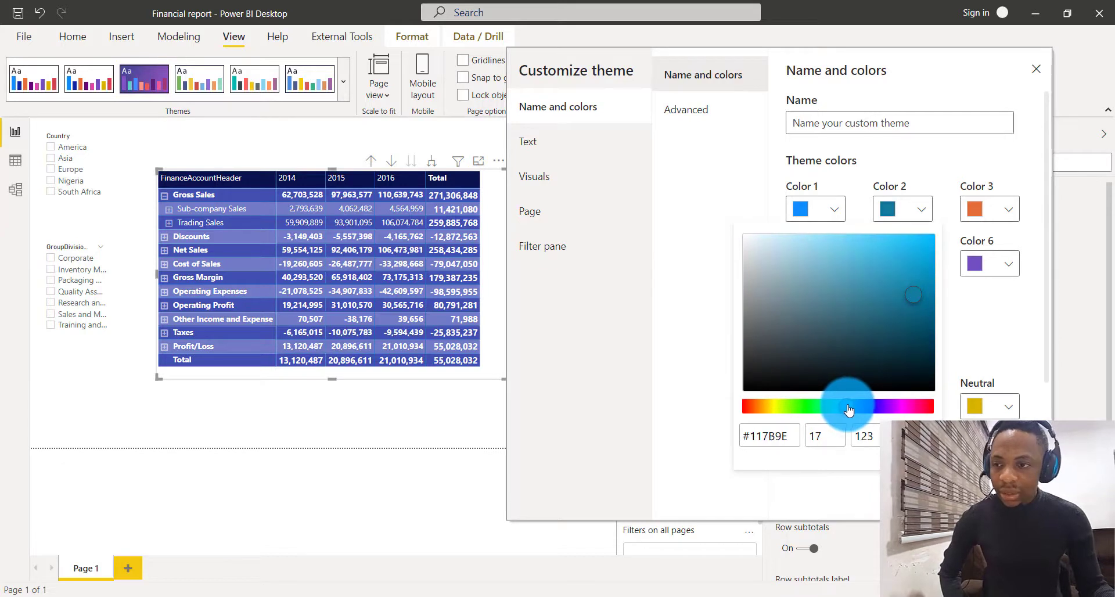
left_click_drag(851, 410, 816, 406)
left_click_drag(913, 295, 917, 342)
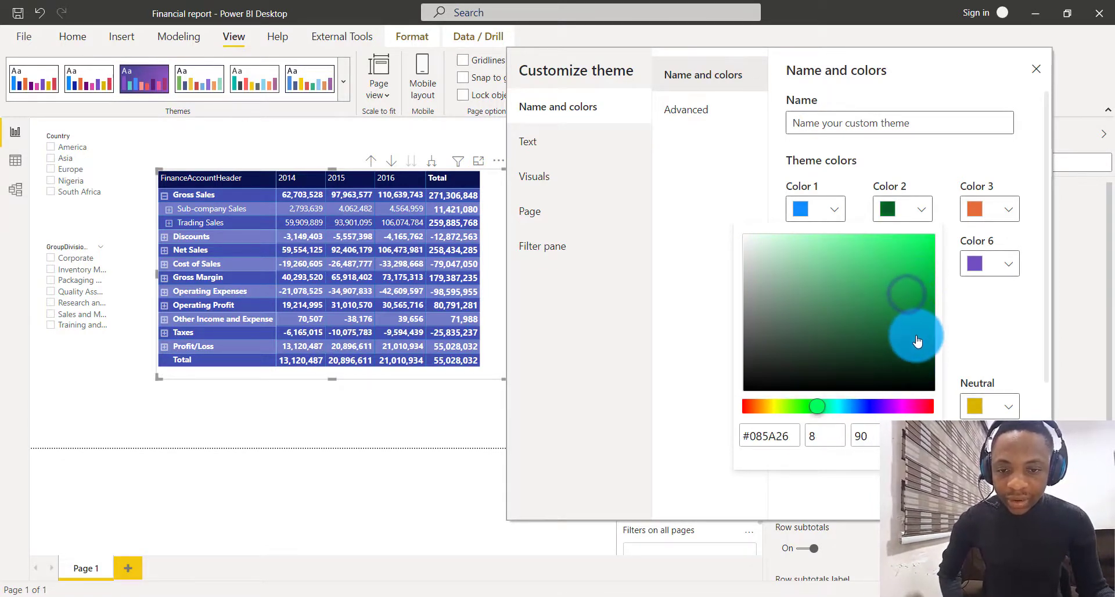
left_click(965, 422)
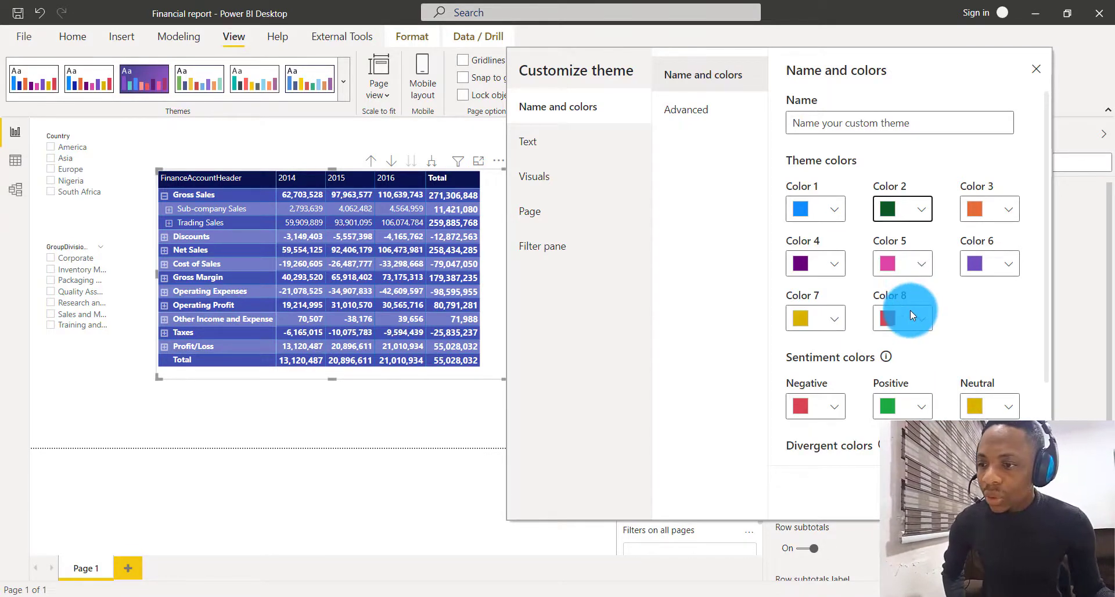
- Set Color 6 of the theme to a medium green and apply the customized theme to the report
left_click(1000, 256)
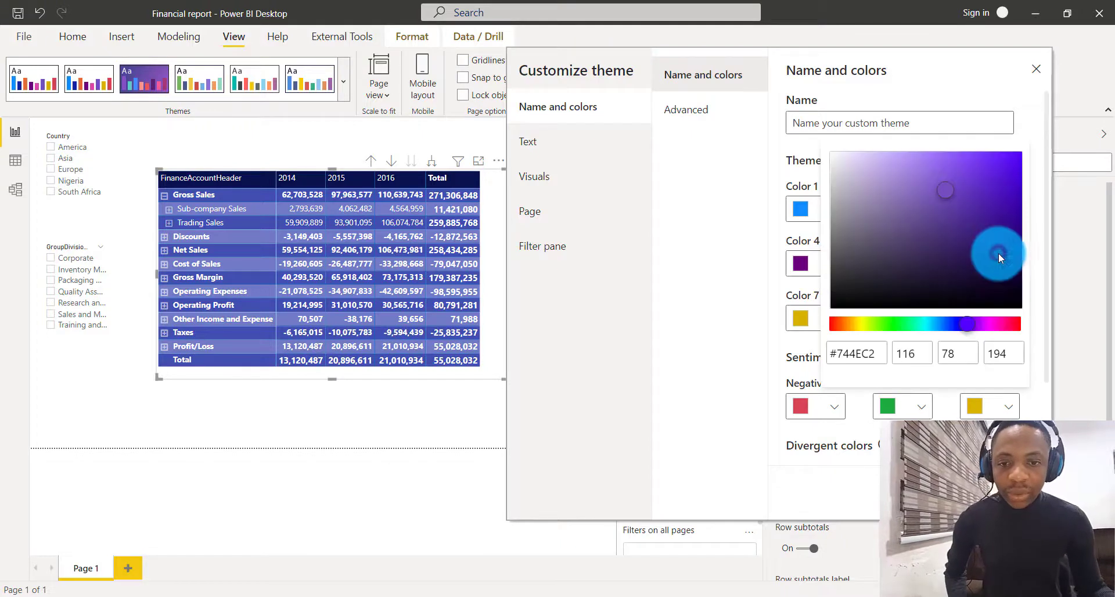
left_click_drag(967, 327, 912, 326)
left_click(939, 331)
left_click_drag(944, 187, 1004, 213)
left_click(862, 443)
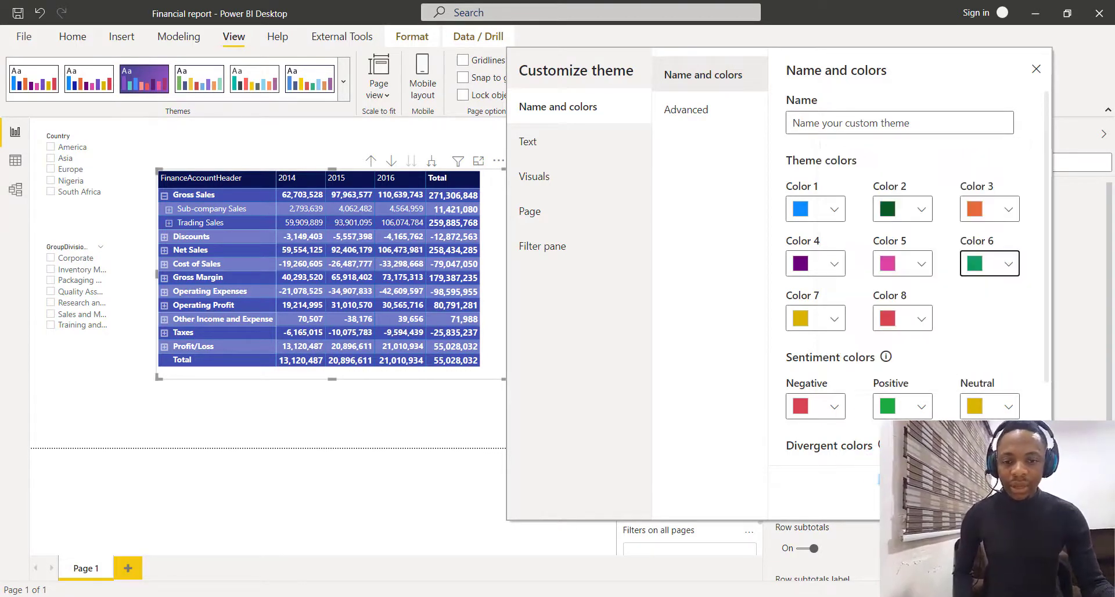
left_click(476, 374)
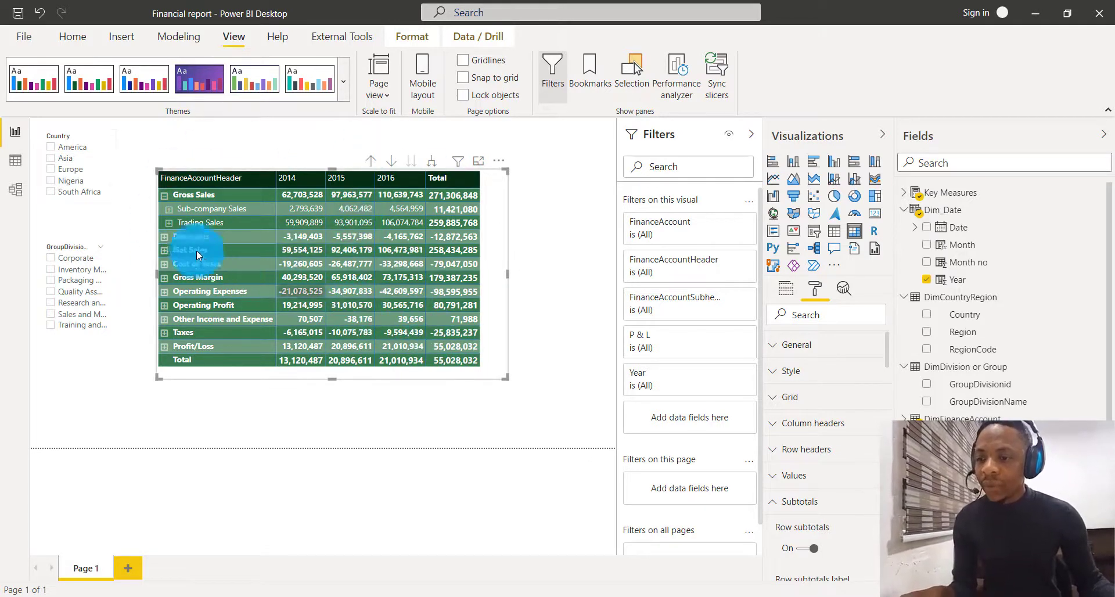
- Enlarge the matrix frame slightly and reopen the current theme's customization settings to review its colors
left_click_drag(501, 377, 516, 399)
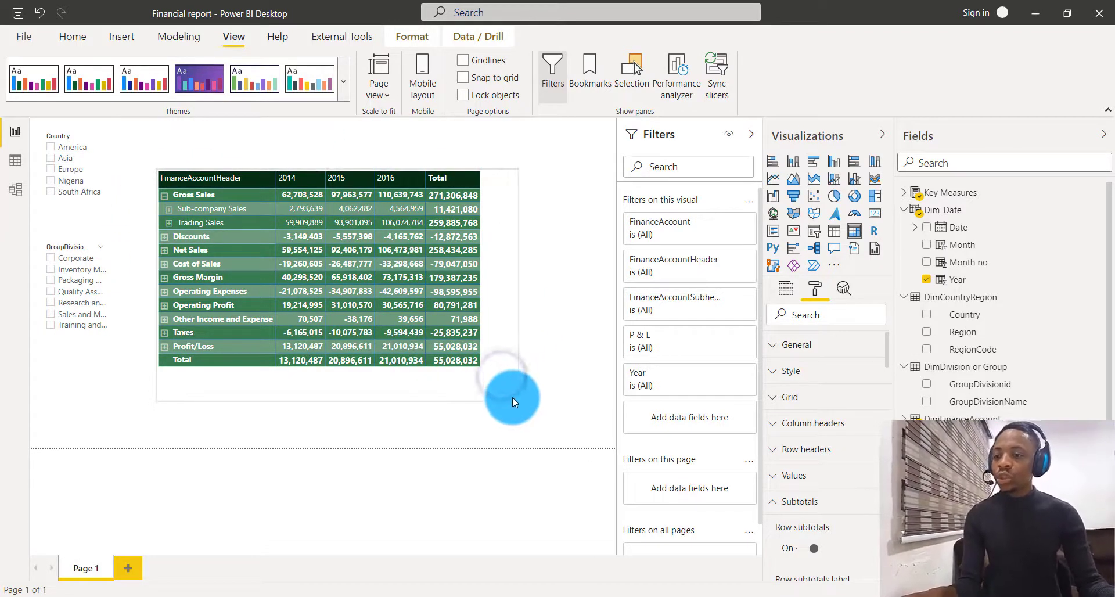
left_click(345, 93)
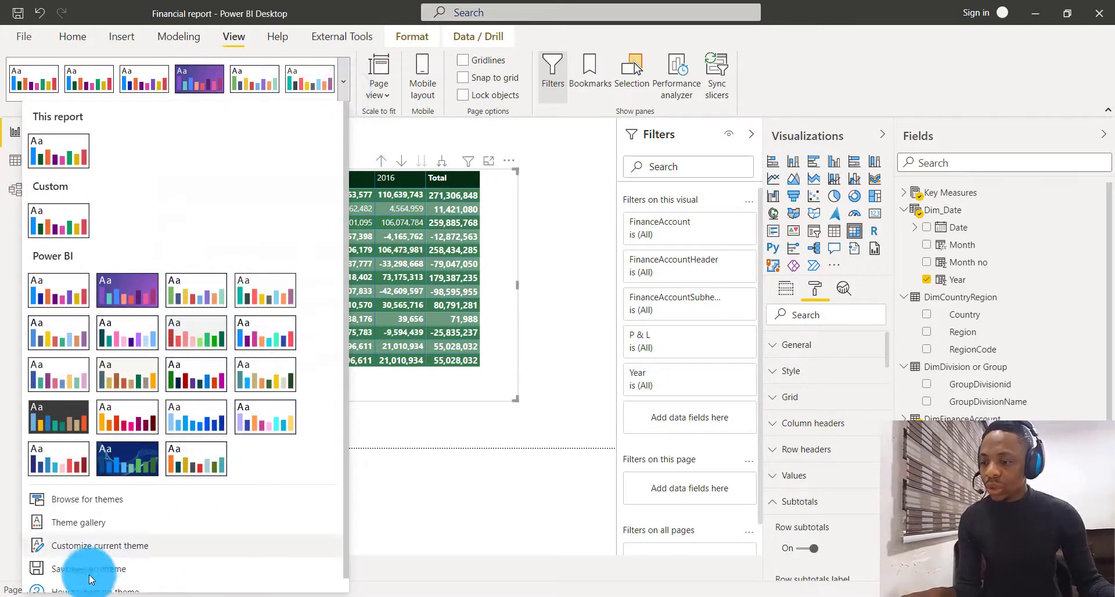
left_click(104, 557)
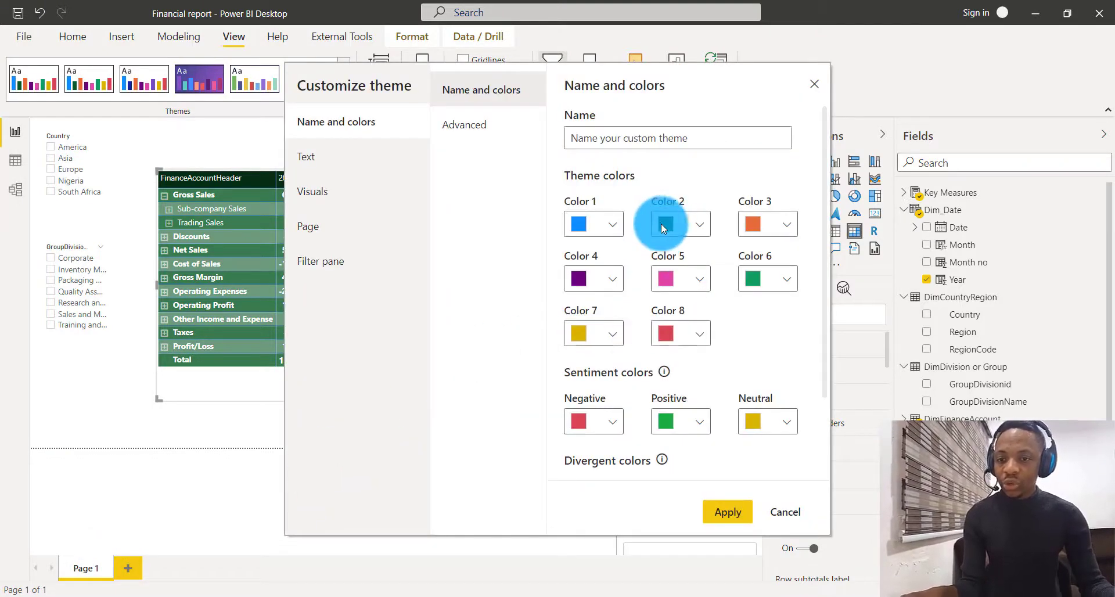
left_click(808, 81)
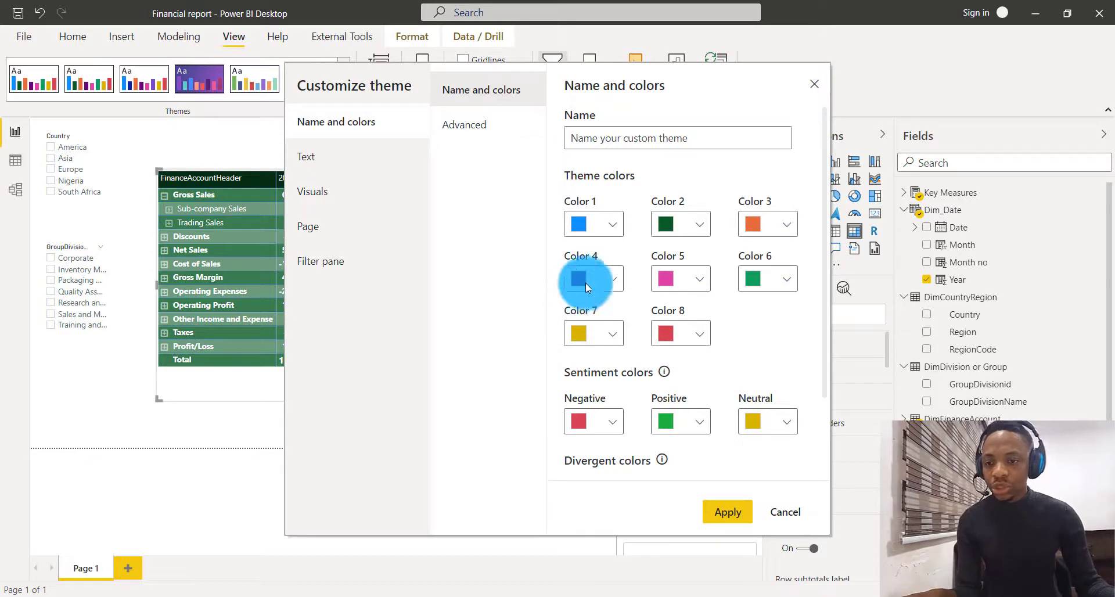
- Move the theme customization dialog clear of the matrix and close it without applying changes
left_click_drag(592, 62, 802, 64)
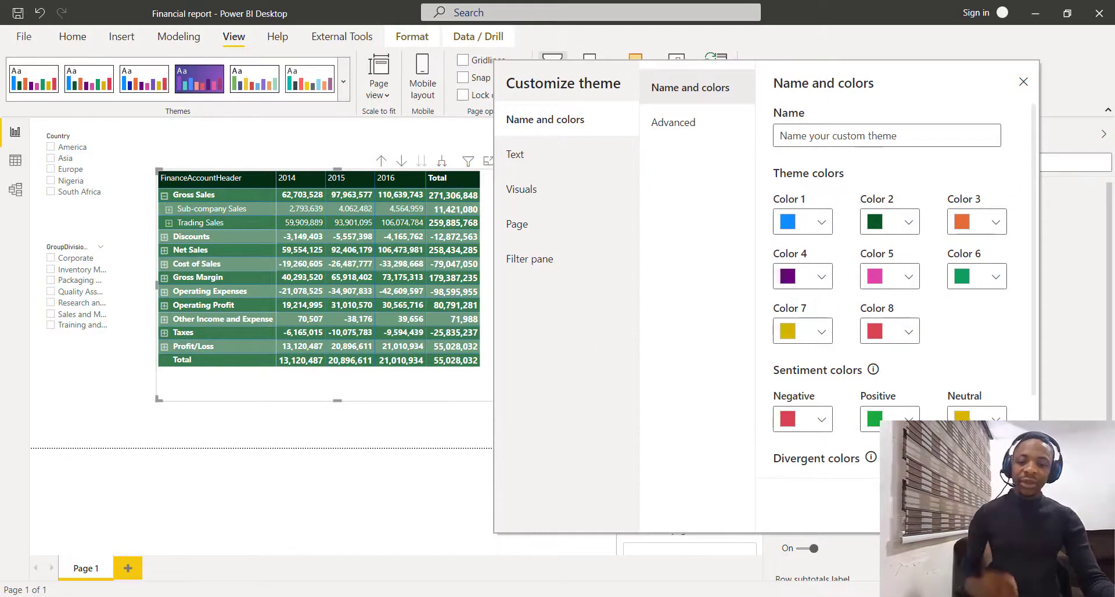
left_click(994, 505)
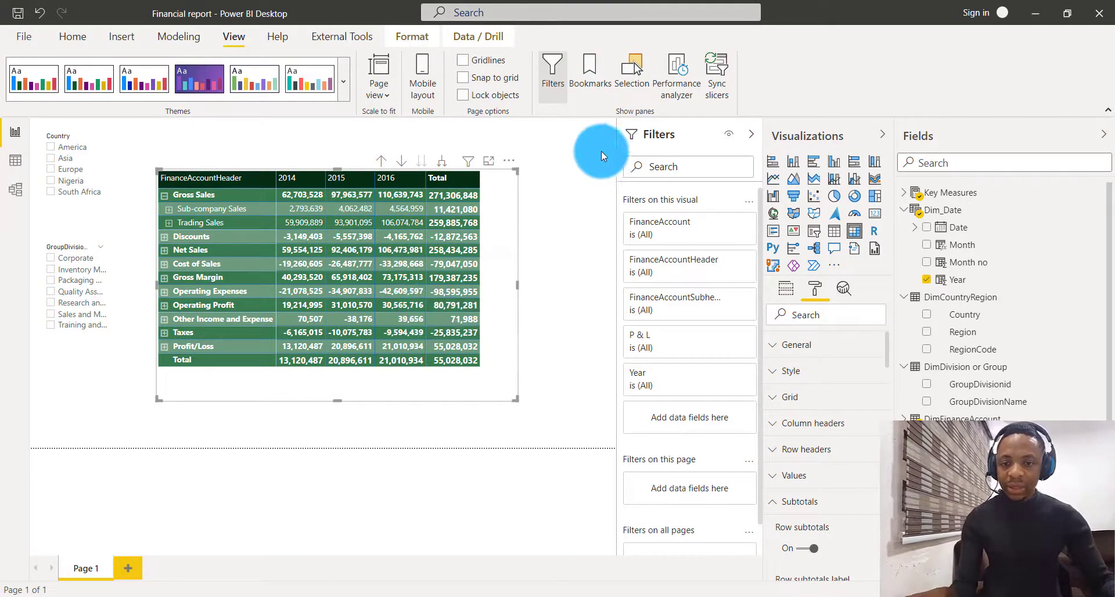
- Open the font color conditional formatting for the P & L values of the matrix
left_click(786, 289)
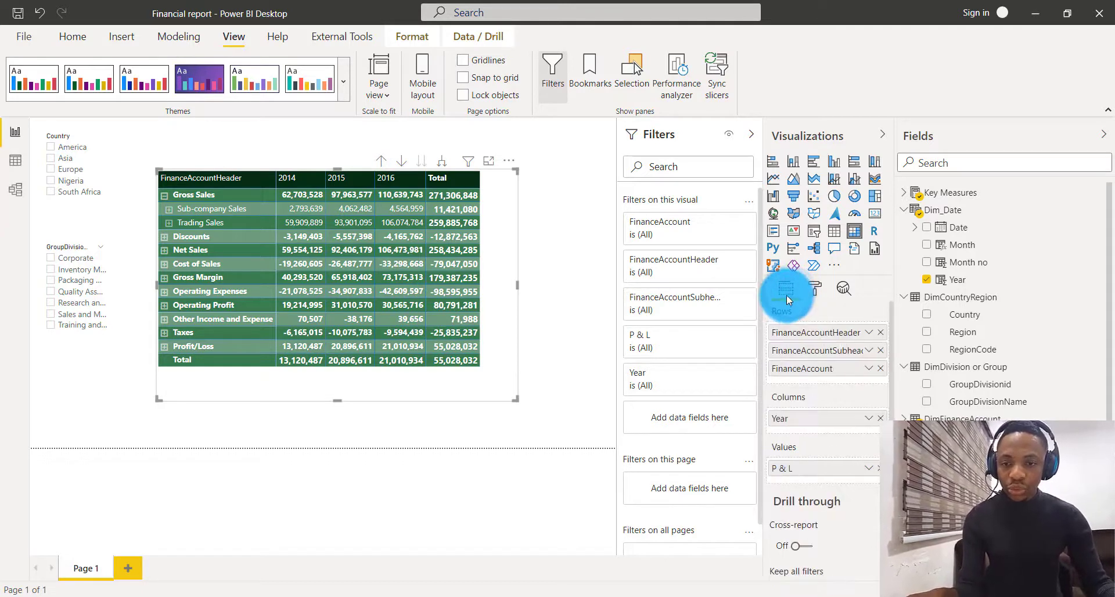
left_click(869, 469)
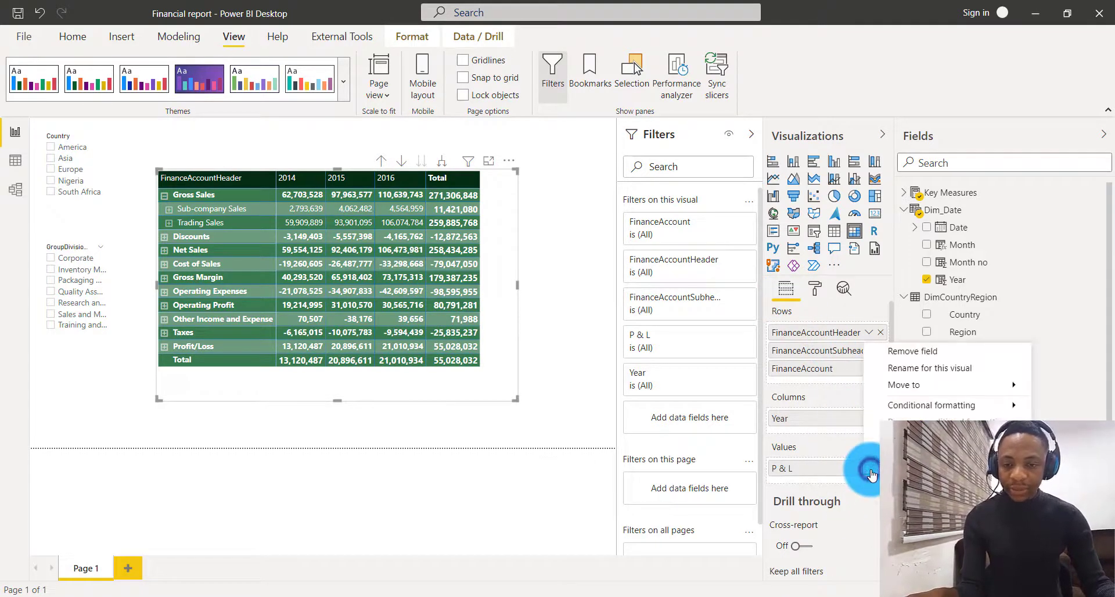
mouse_move(931, 411)
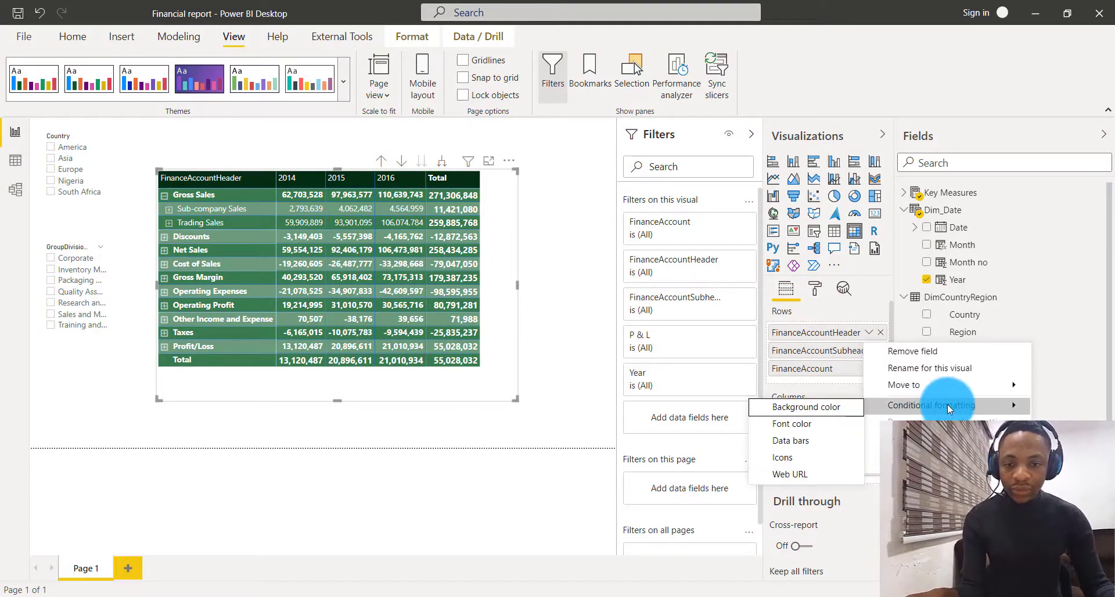
left_click(927, 406)
left_click(927, 406)
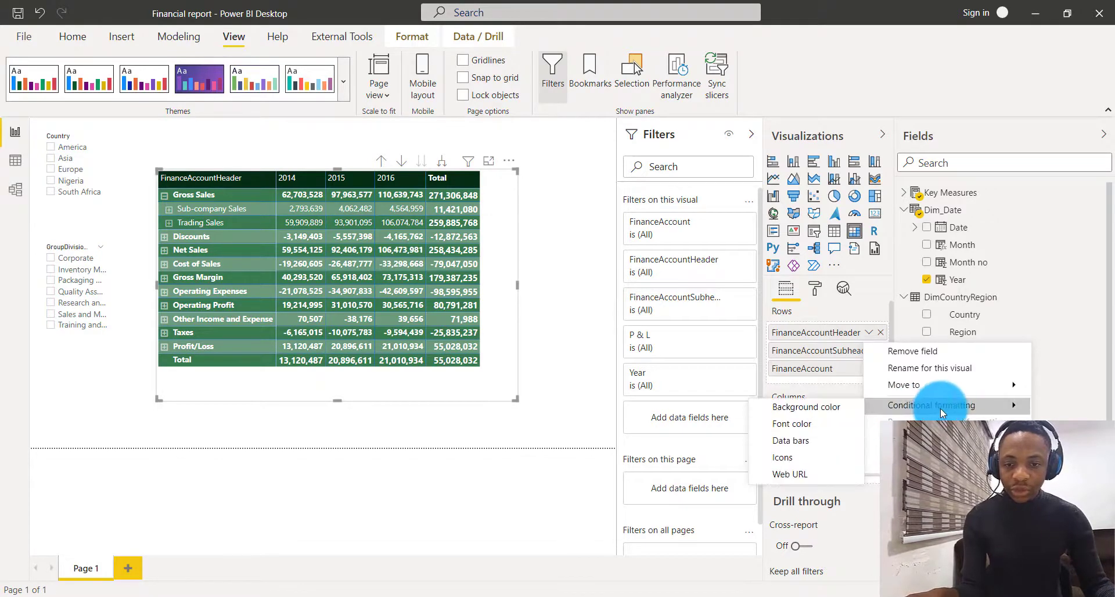
left_click(928, 407)
mouse_move(923, 408)
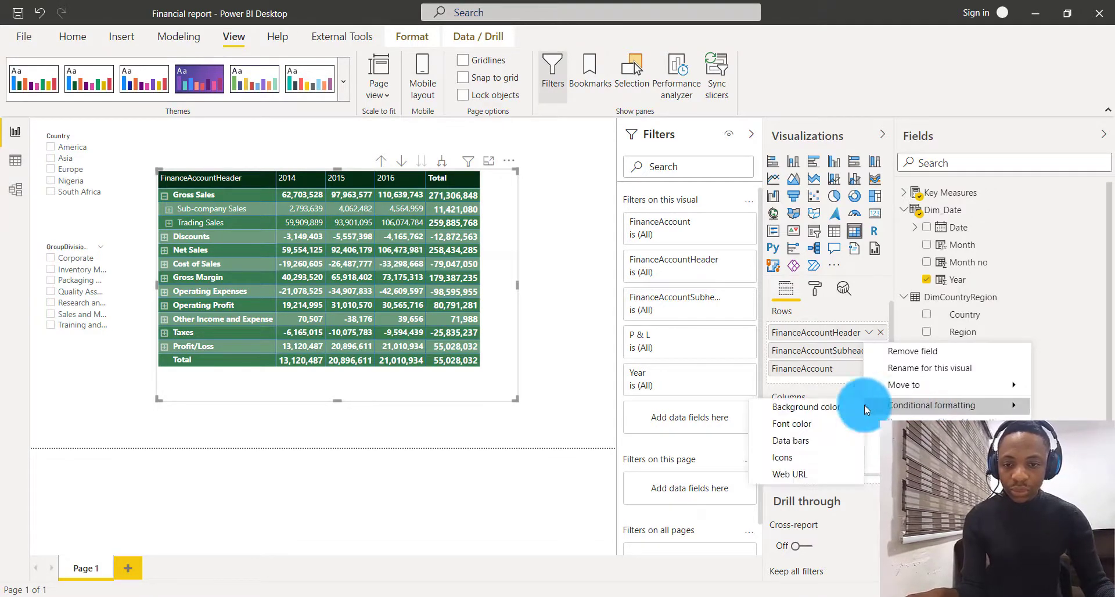
left_click(812, 424)
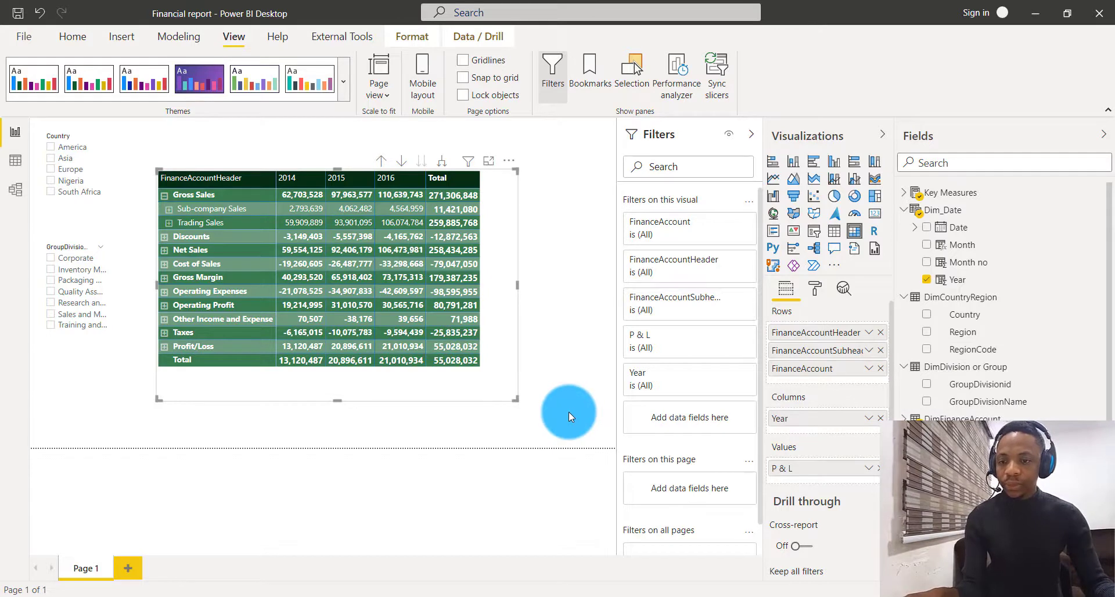
left_click(346, 159)
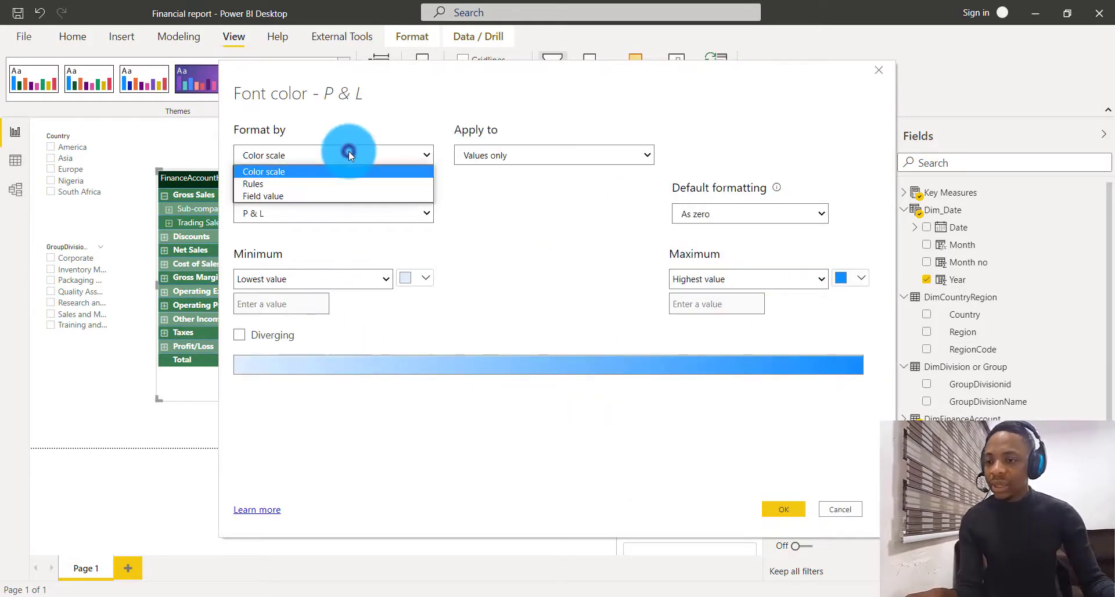
left_click(330, 192)
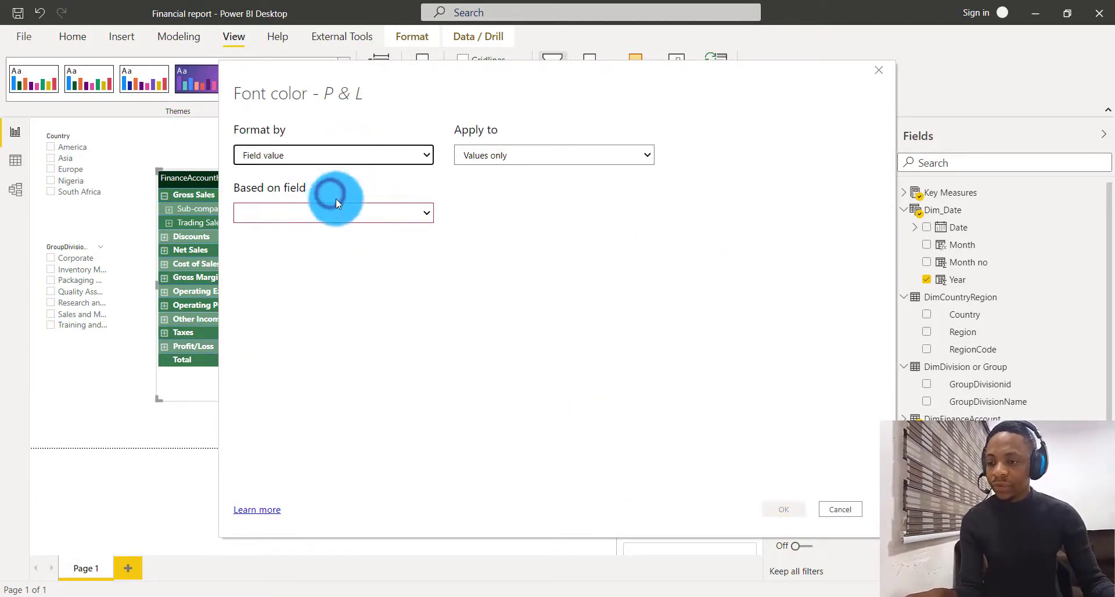
left_click(335, 208)
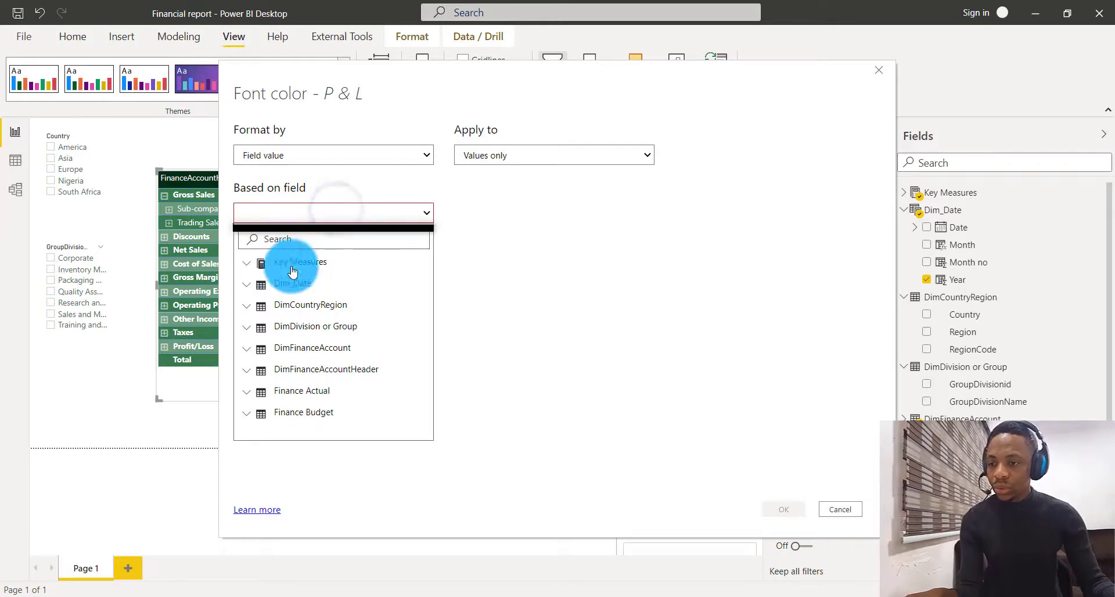
left_click(247, 263)
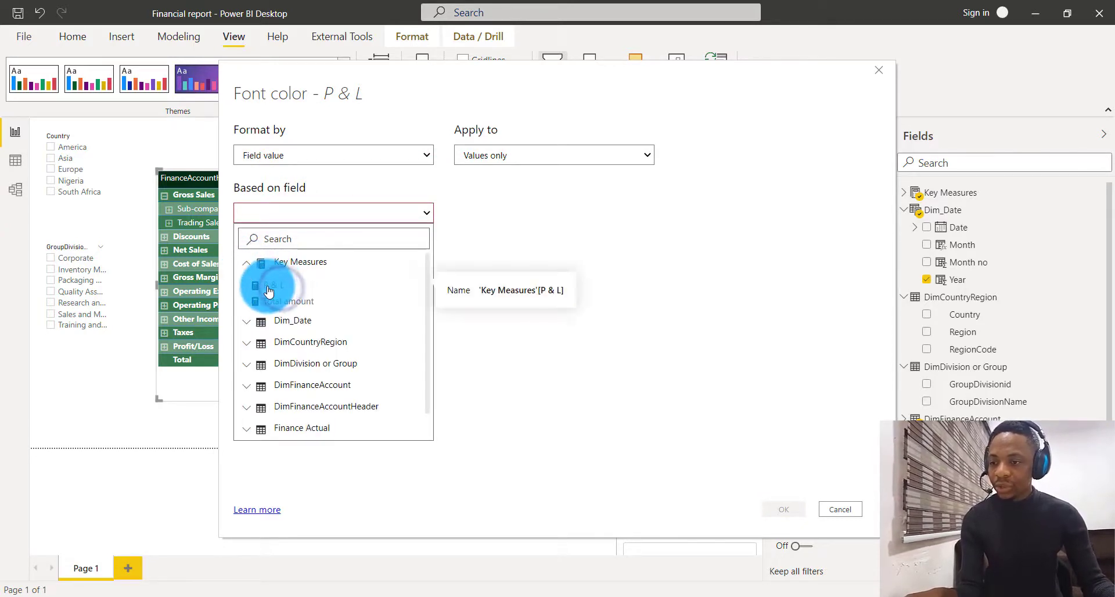
- Set the font color to be formatted by Rules based on the P & L measure
left_click(333, 166)
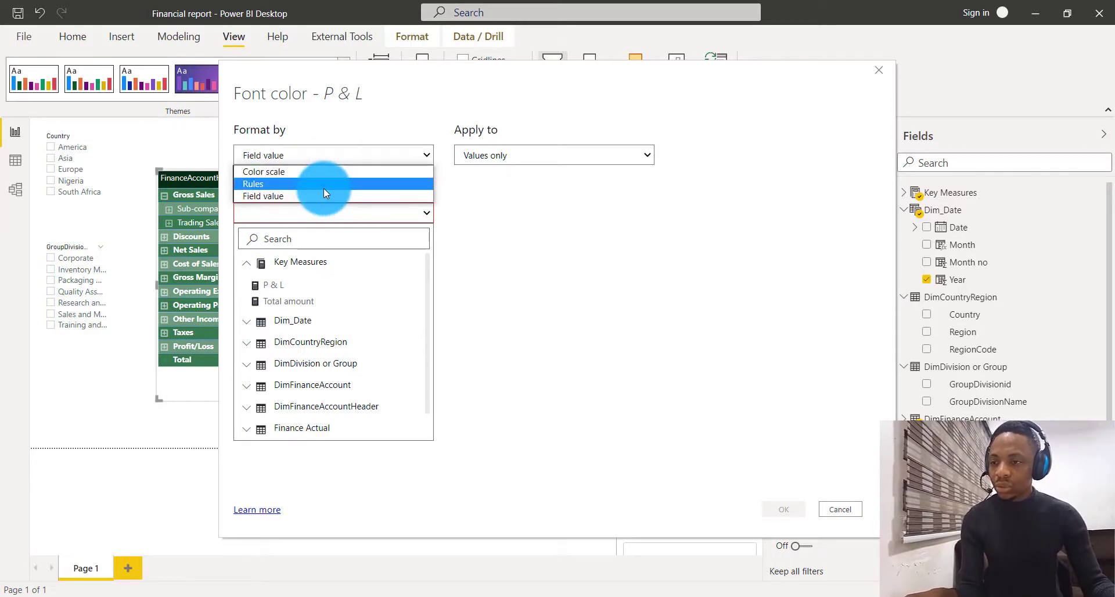
left_click(324, 188)
left_click(332, 214)
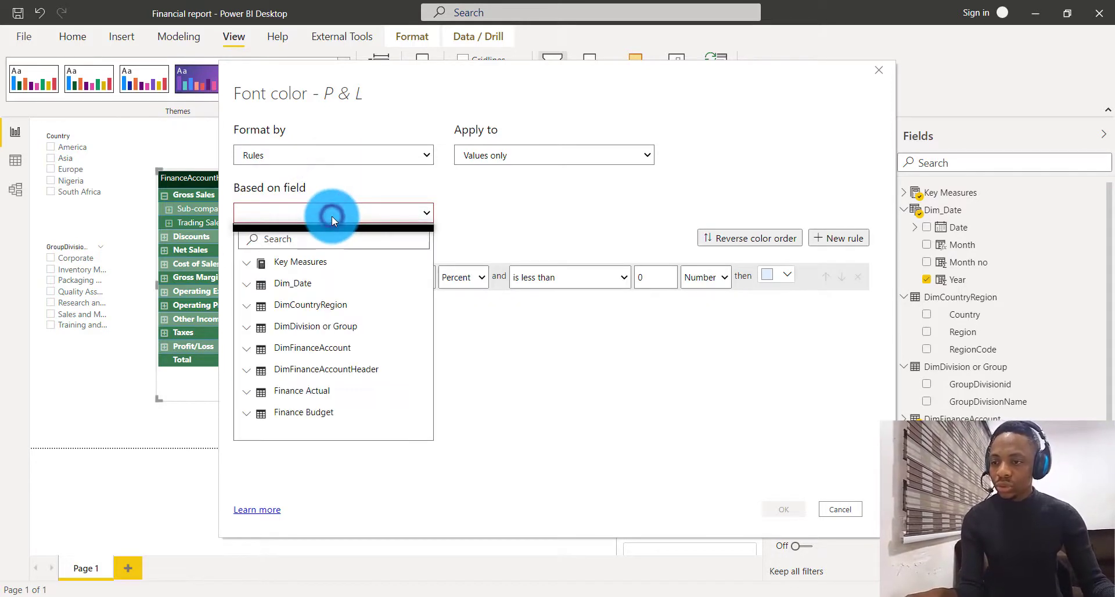
left_click(253, 268)
left_click(273, 283)
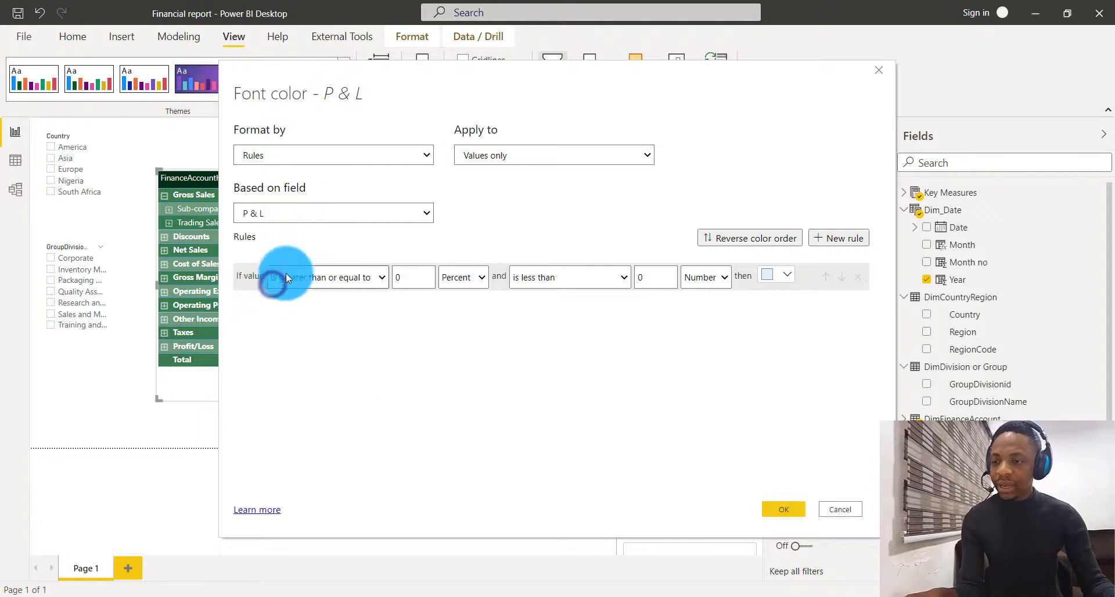
- Define the first rule to color values from the minimum up to less than 0, as numbers, in red
left_click(312, 280)
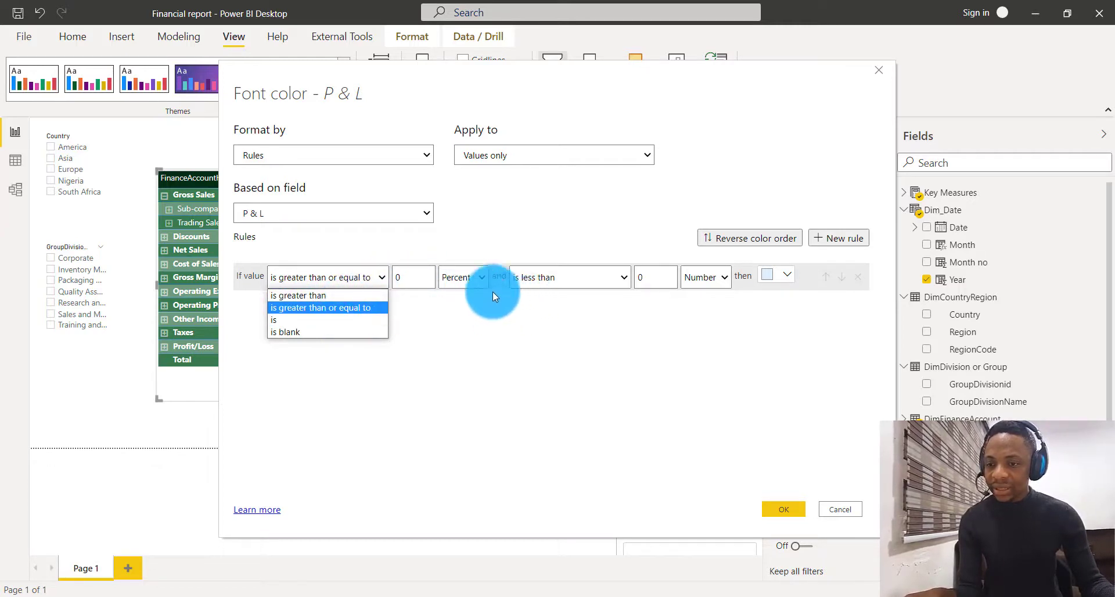
left_click(472, 280)
left_click(472, 295)
left_click(355, 278)
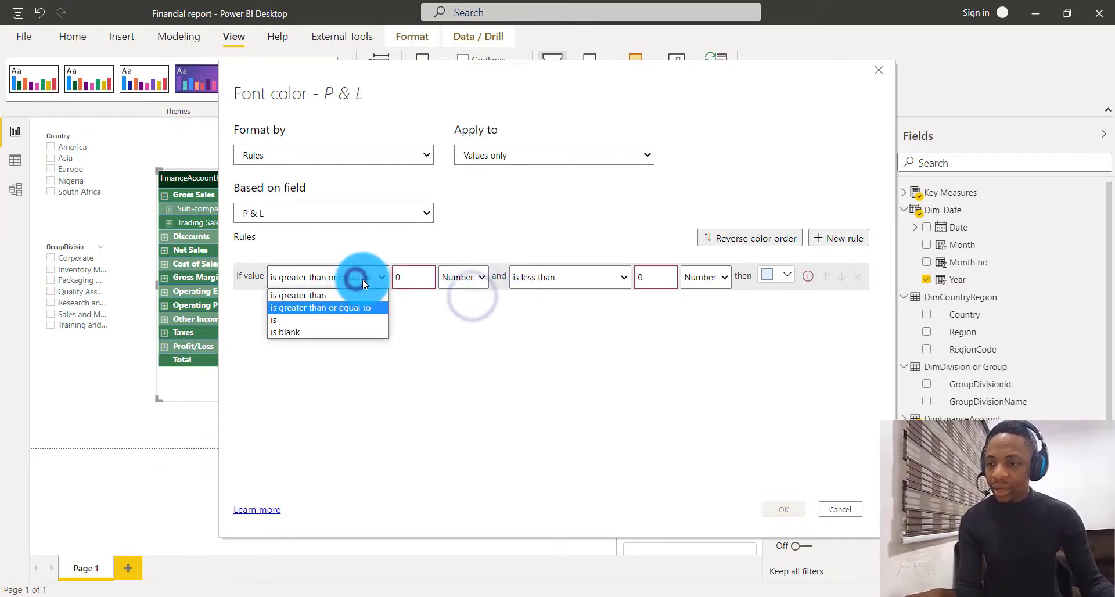
left_click(406, 278)
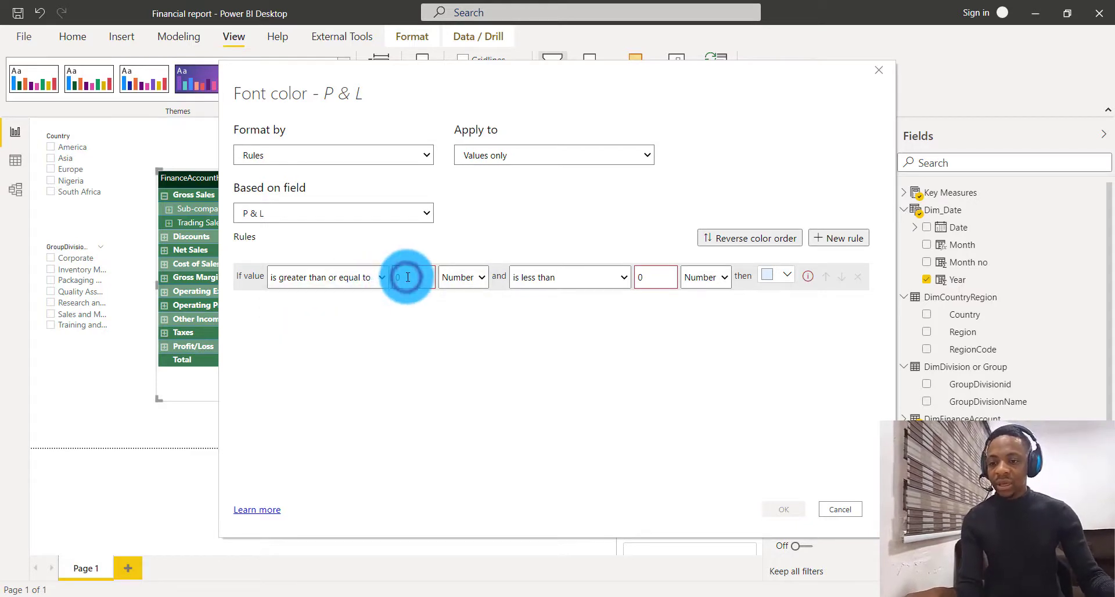
left_click(363, 283)
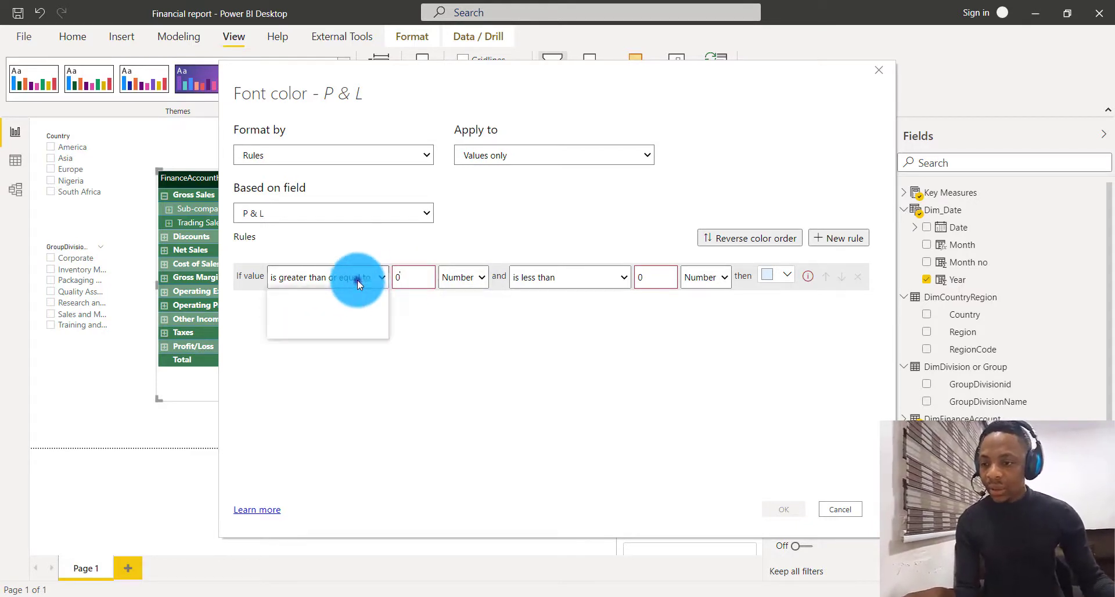
left_click(353, 315)
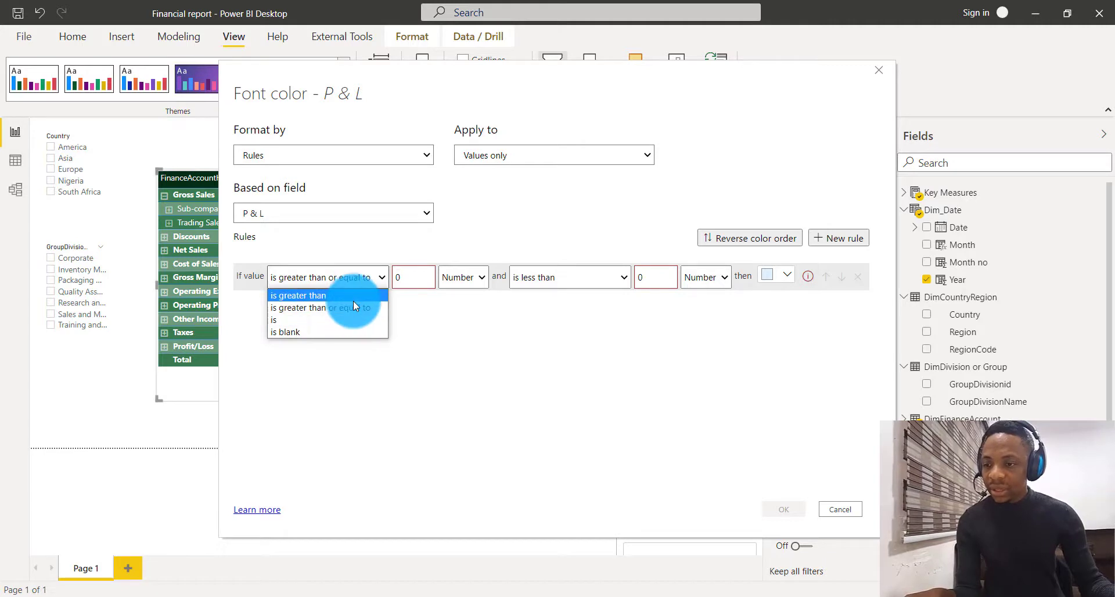
left_click(358, 308)
left_click(411, 279)
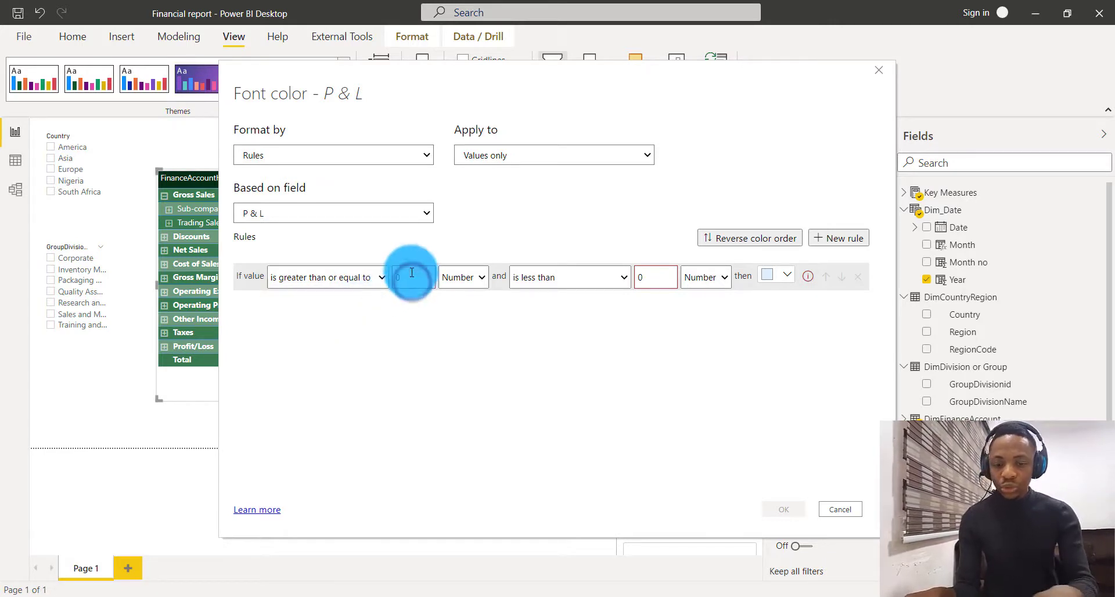
key("BackSpace")
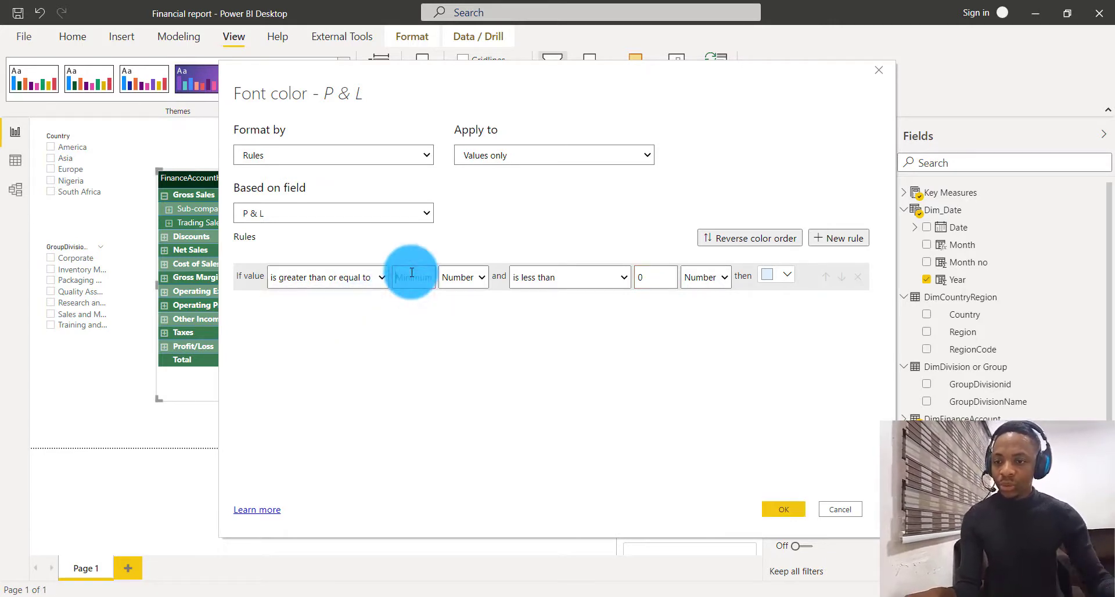
left_click(468, 279)
left_click(467, 277)
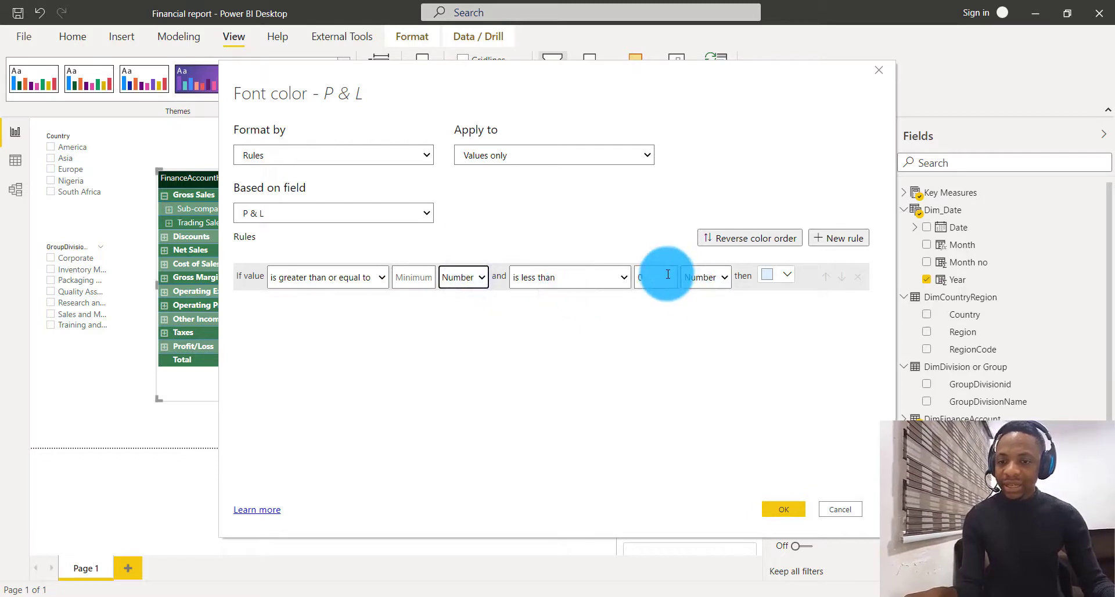
left_click(774, 278)
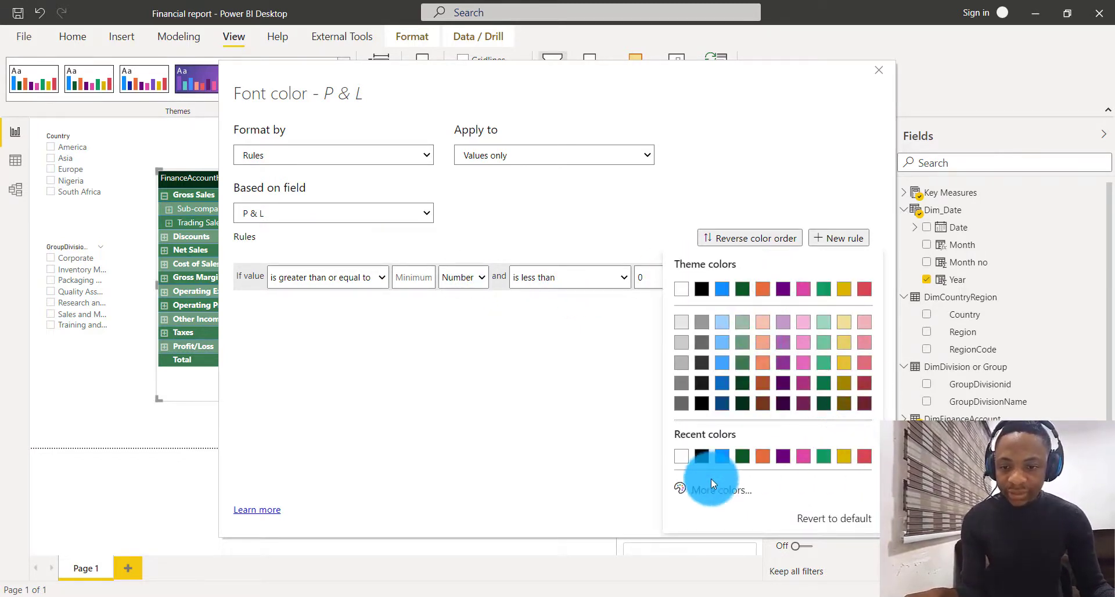
left_click(863, 456)
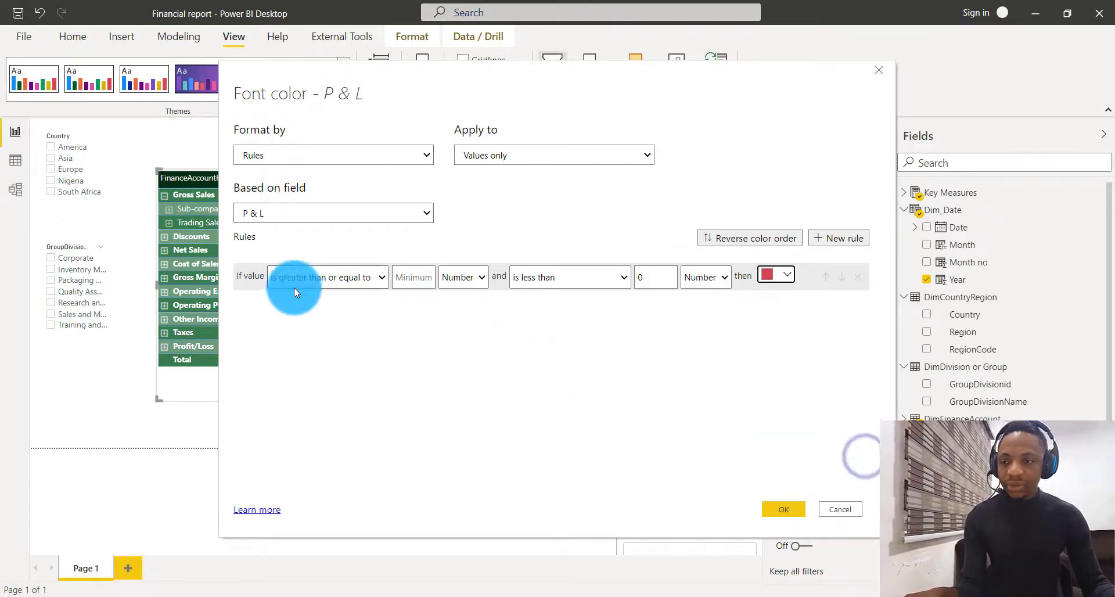
- Add a second rule that colors values equal to the number 0 in yellow
left_click(830, 239)
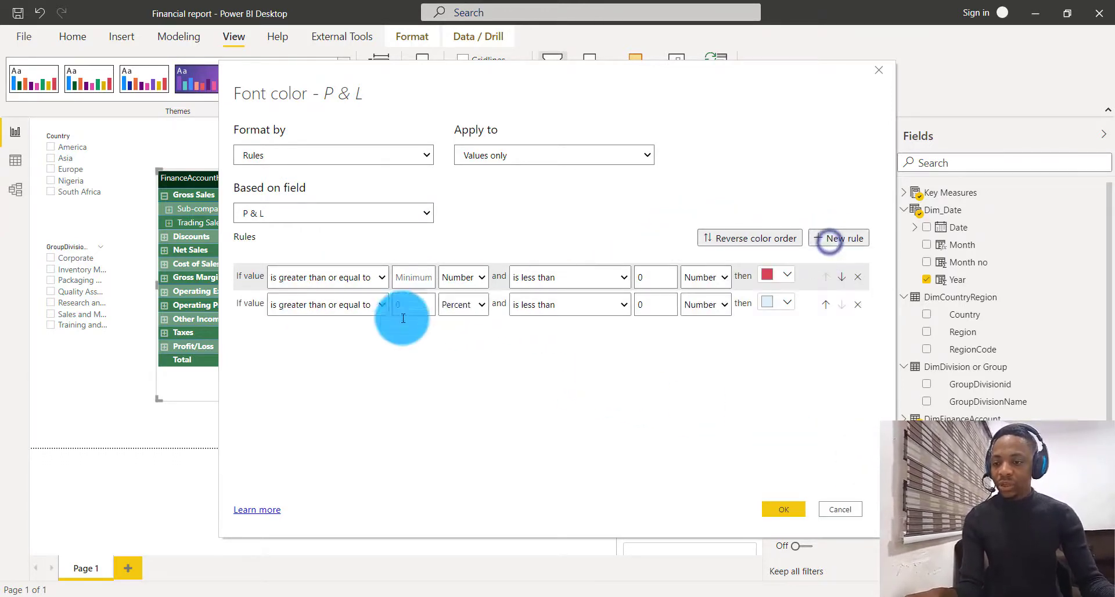
left_click(314, 305)
left_click(295, 348)
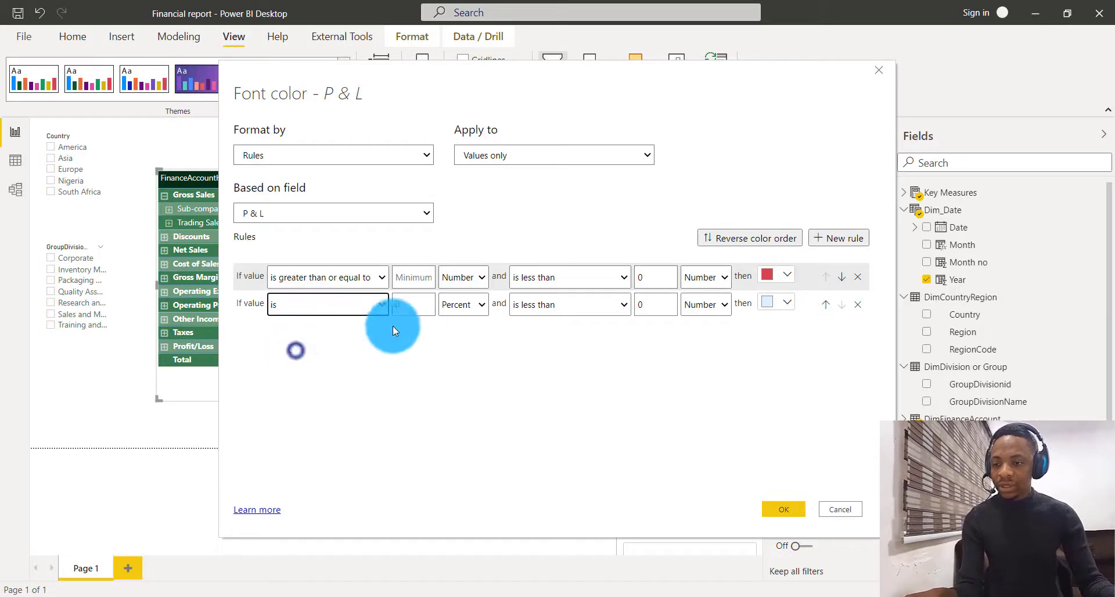
left_click(458, 309)
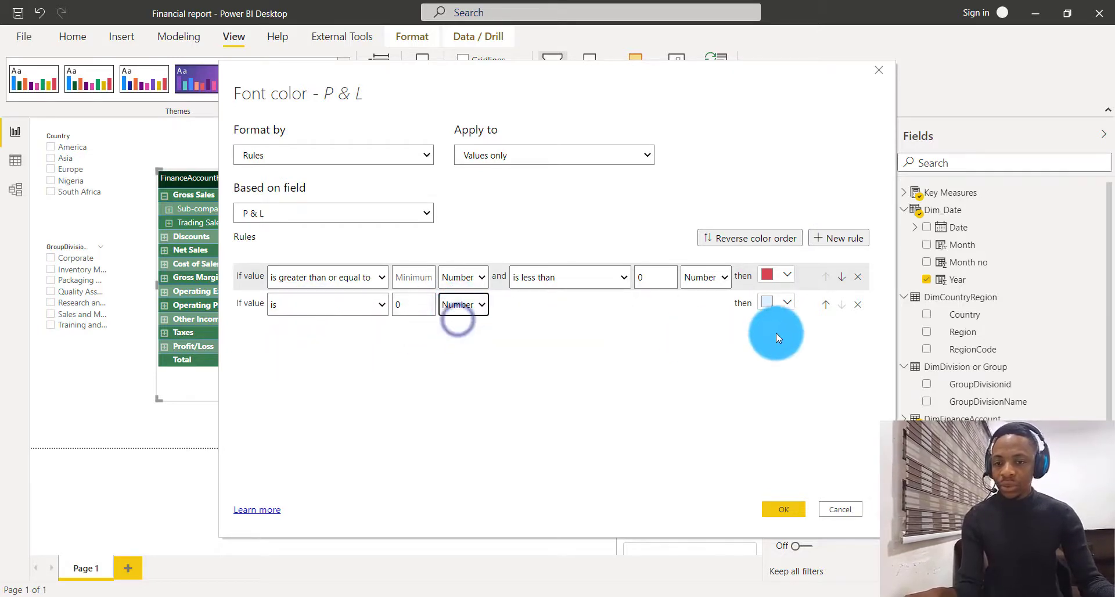
left_click(776, 300)
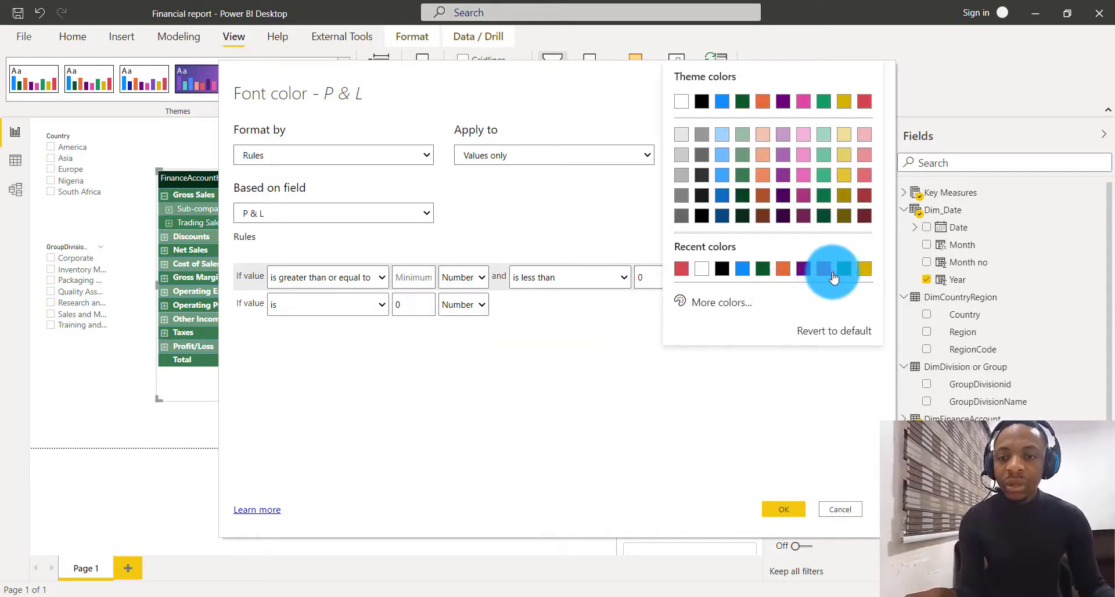
left_click(866, 270)
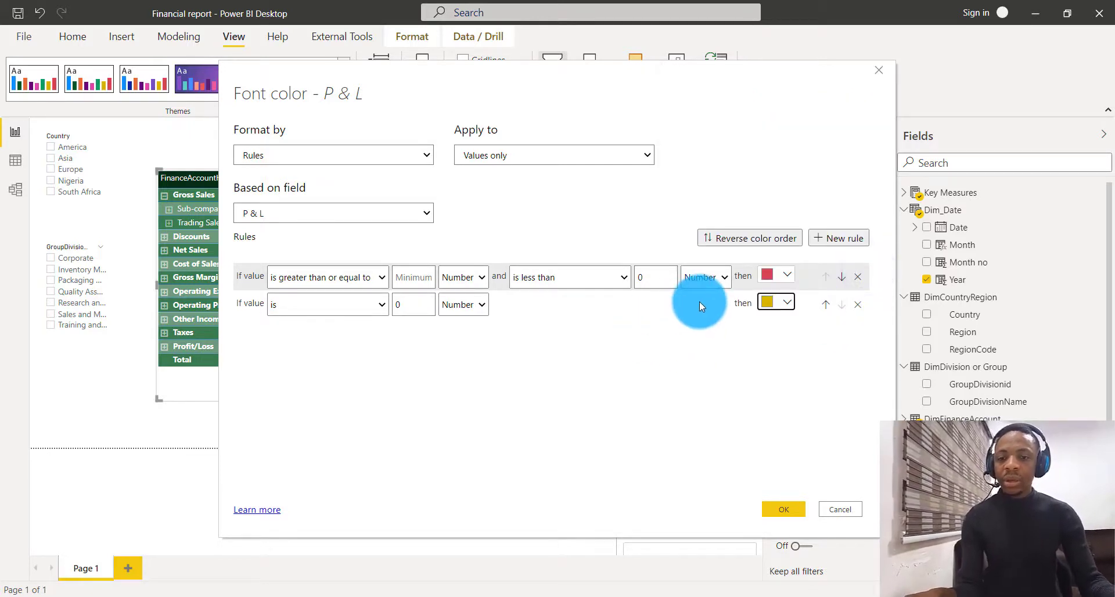
- Check the first rule's color choices and close the font color rules without applying them
left_click(777, 279)
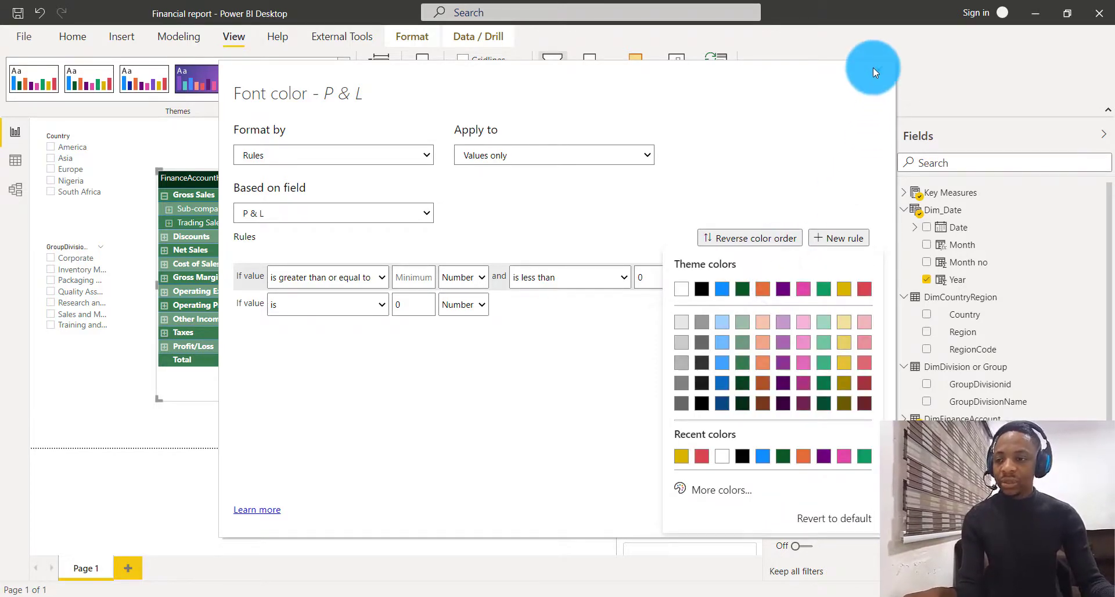
left_click(606, 319)
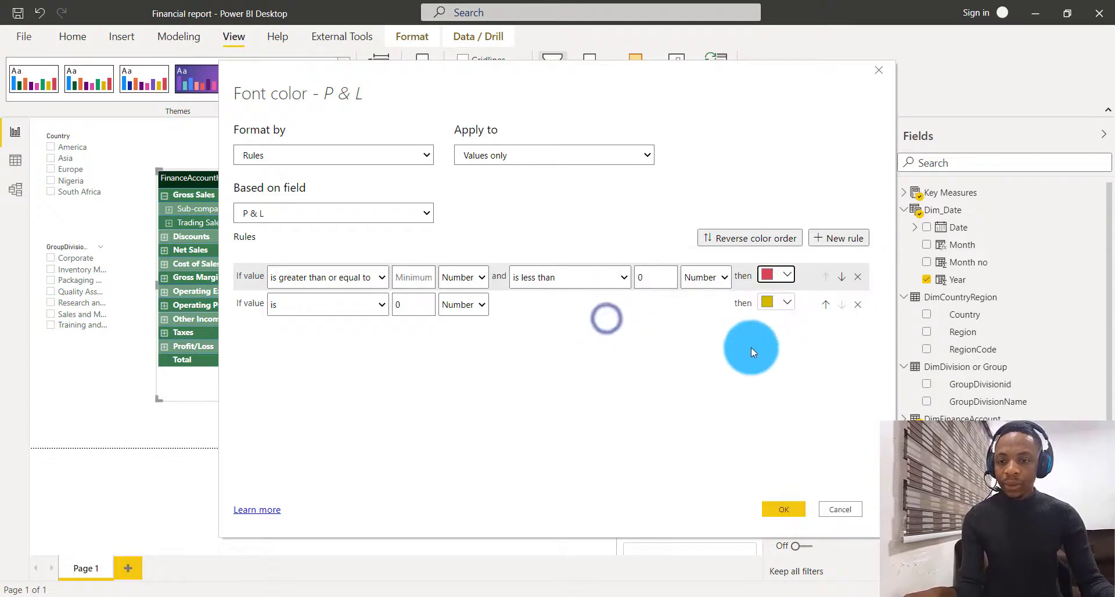
left_click(876, 71)
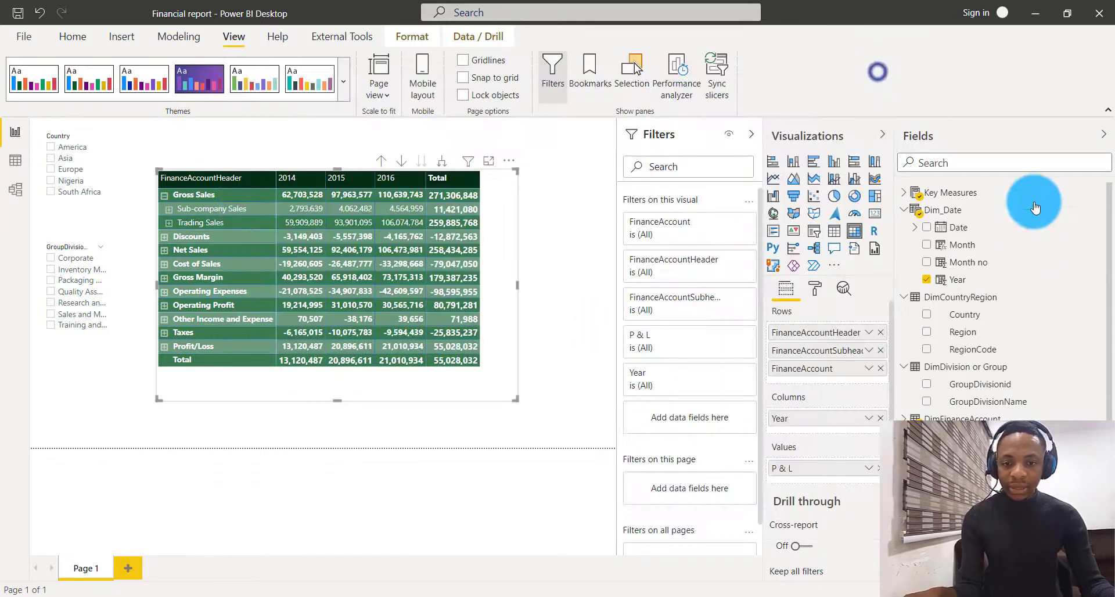
- Start icon conditional formatting for the P & L values, formatted by Rules, and check the available icon styles
left_click(869, 470)
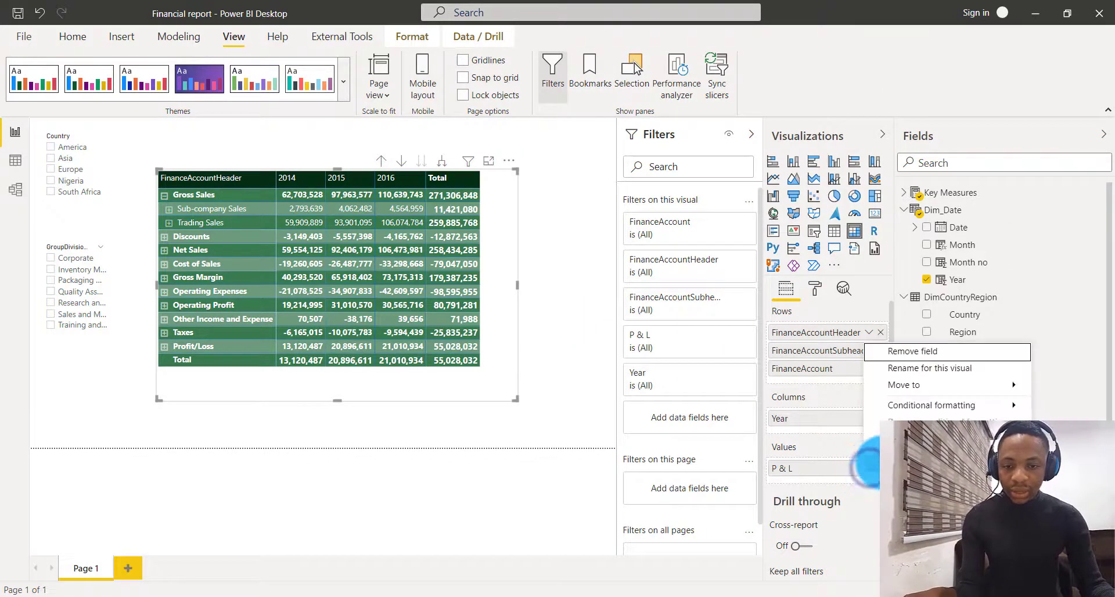
mouse_move(971, 405)
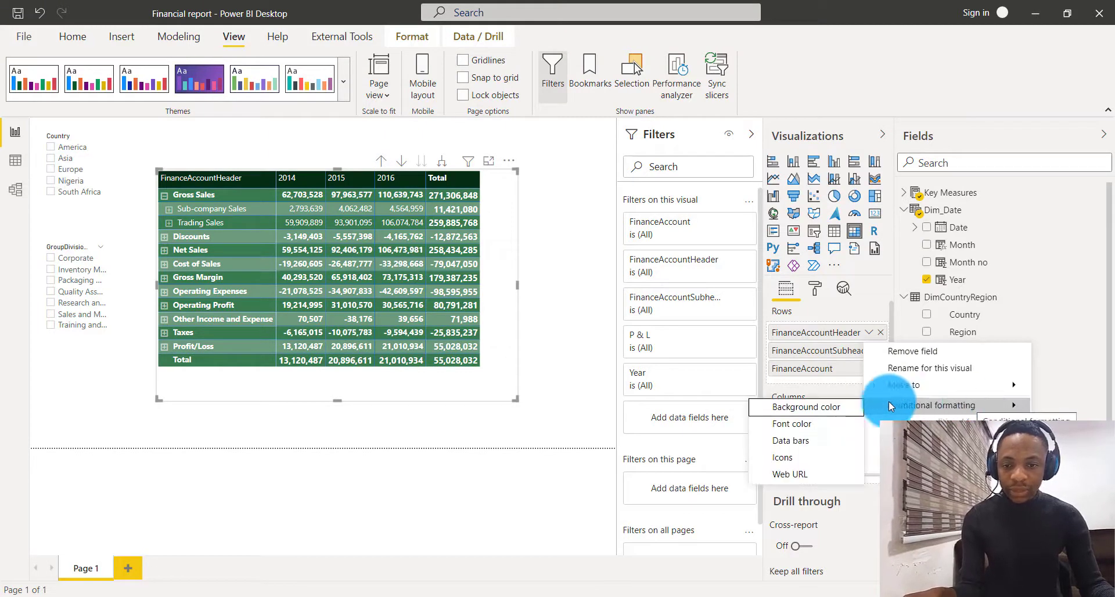
left_click(791, 458)
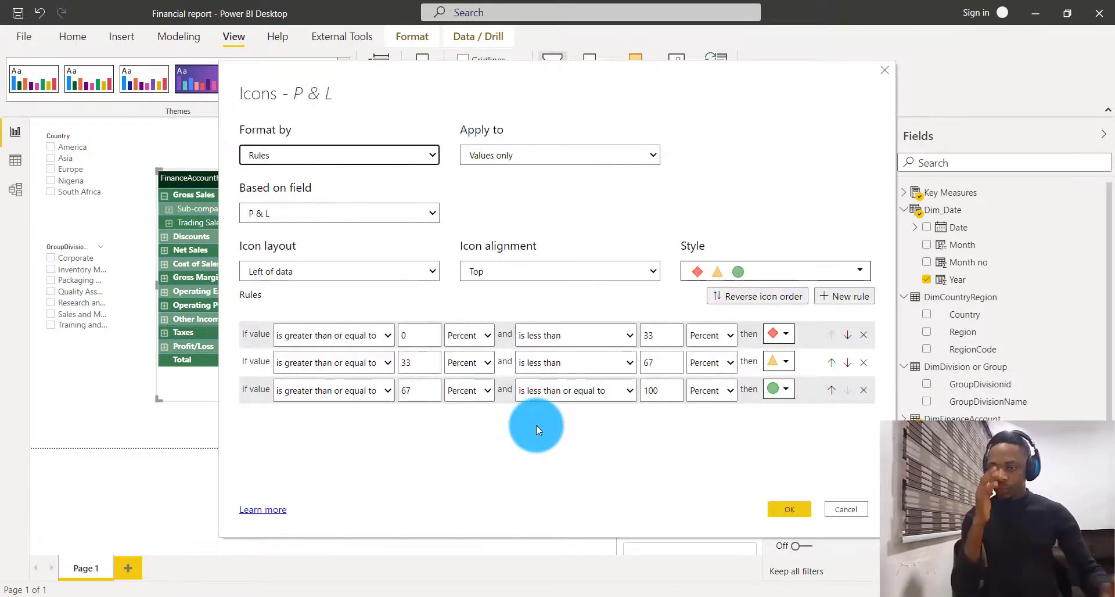
left_click(333, 155)
left_click(333, 170)
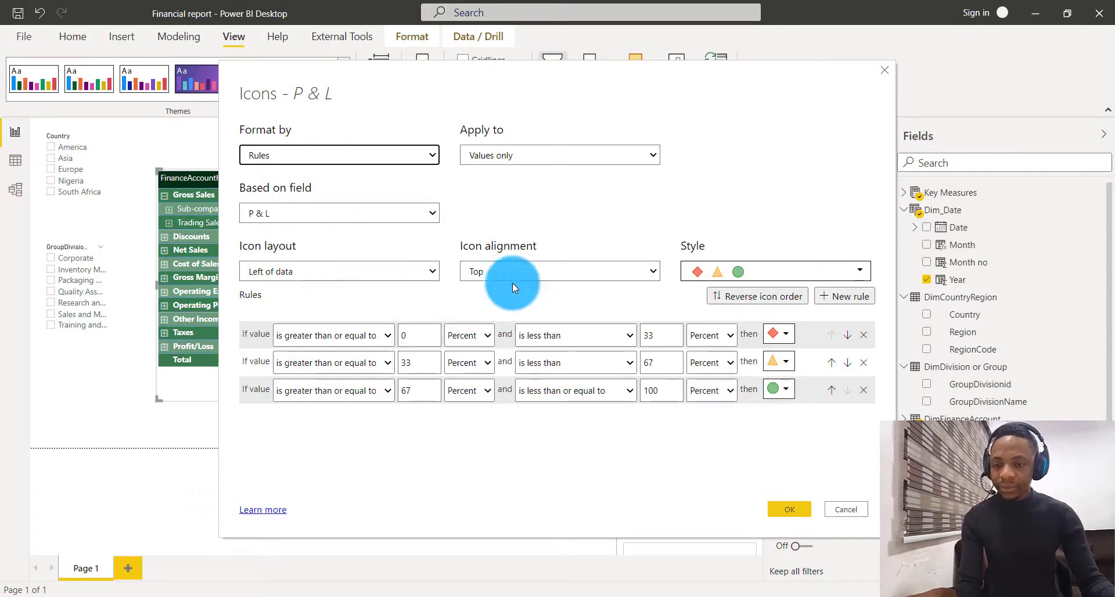
left_click(729, 274)
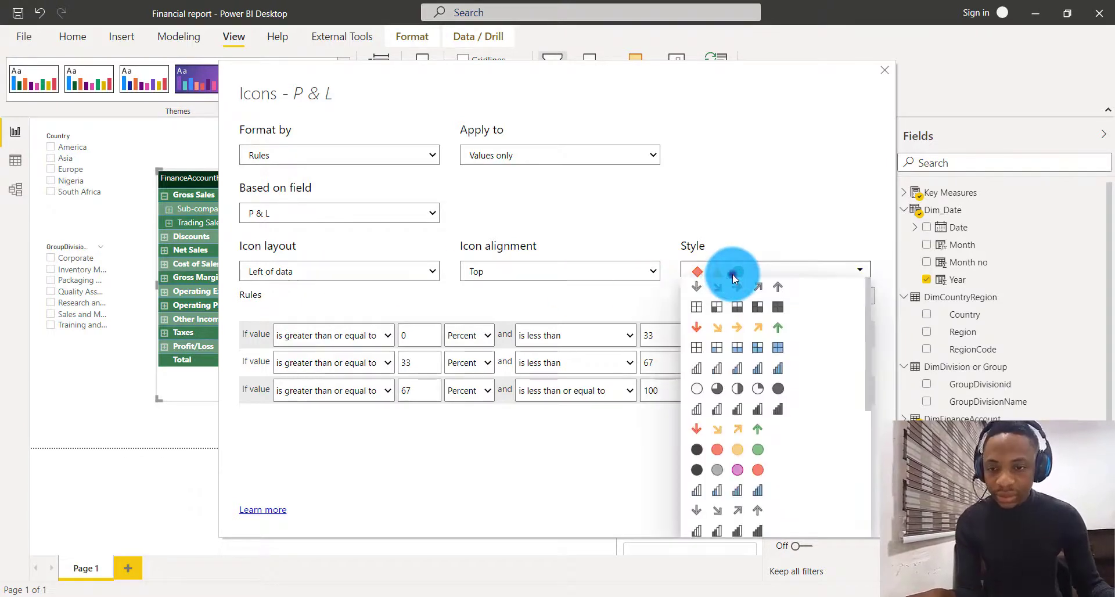
left_click(733, 276)
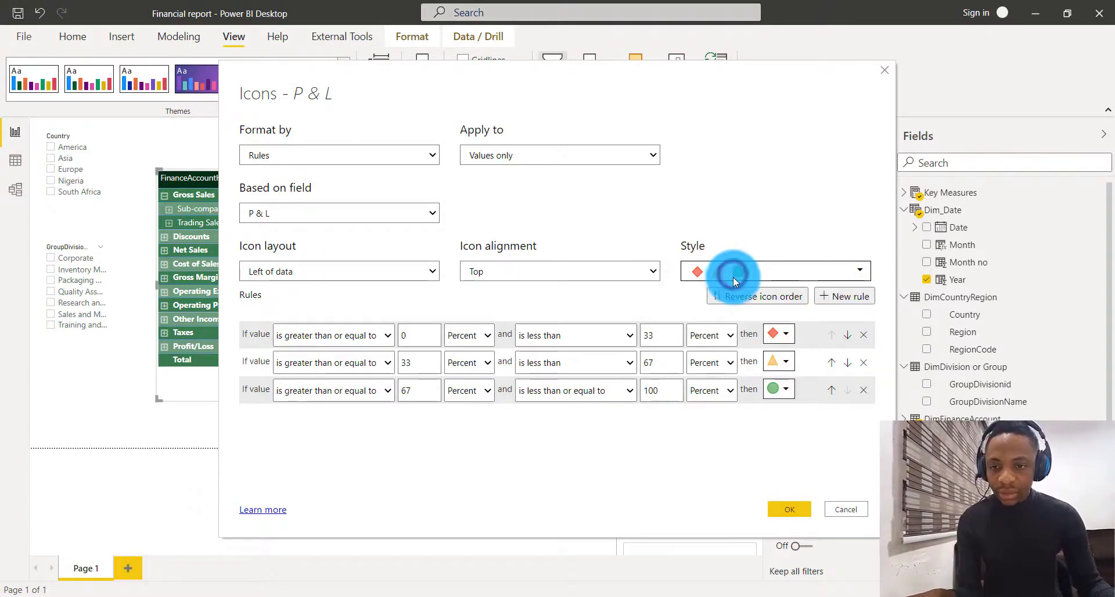
- Set the first icon rule's lower bound to greater than or equal to the minimum, as a number
left_click(353, 334)
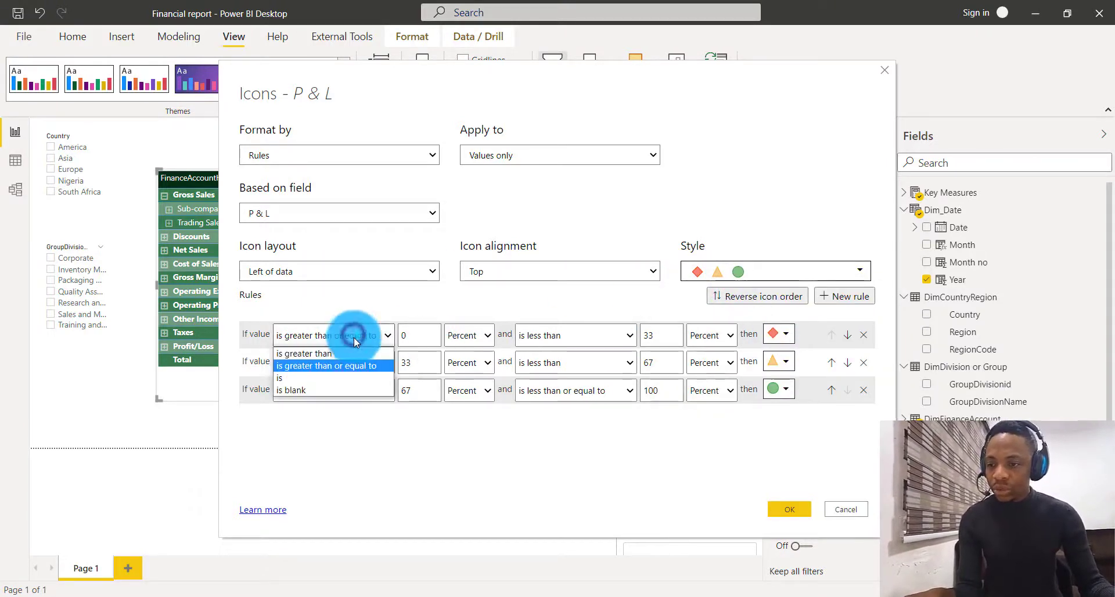
left_click(323, 365)
left_click(470, 335)
left_click(469, 353)
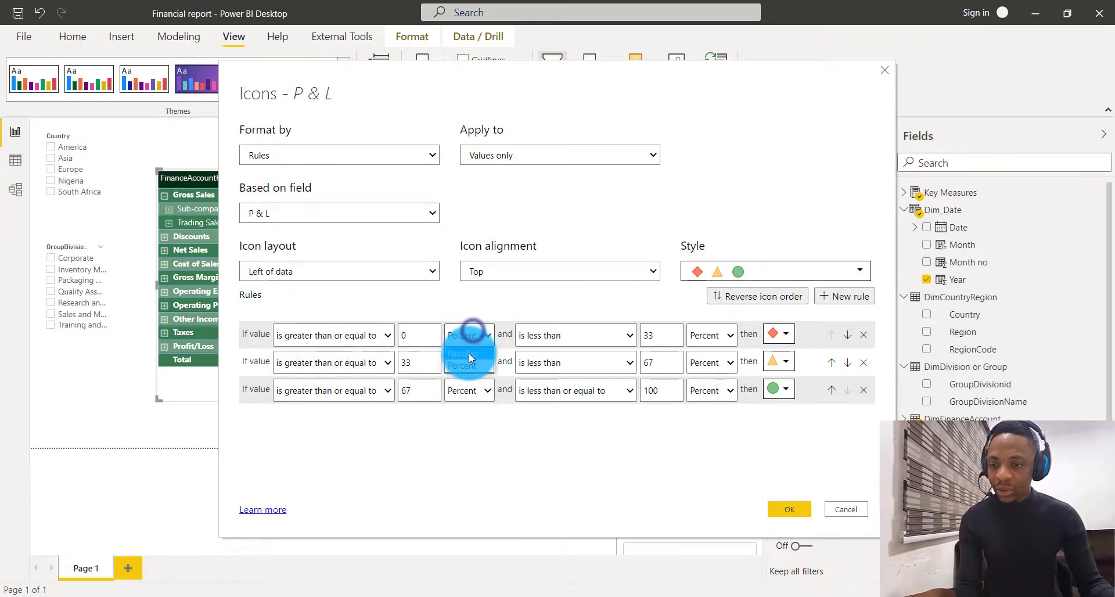
left_click(579, 334)
left_click(577, 332)
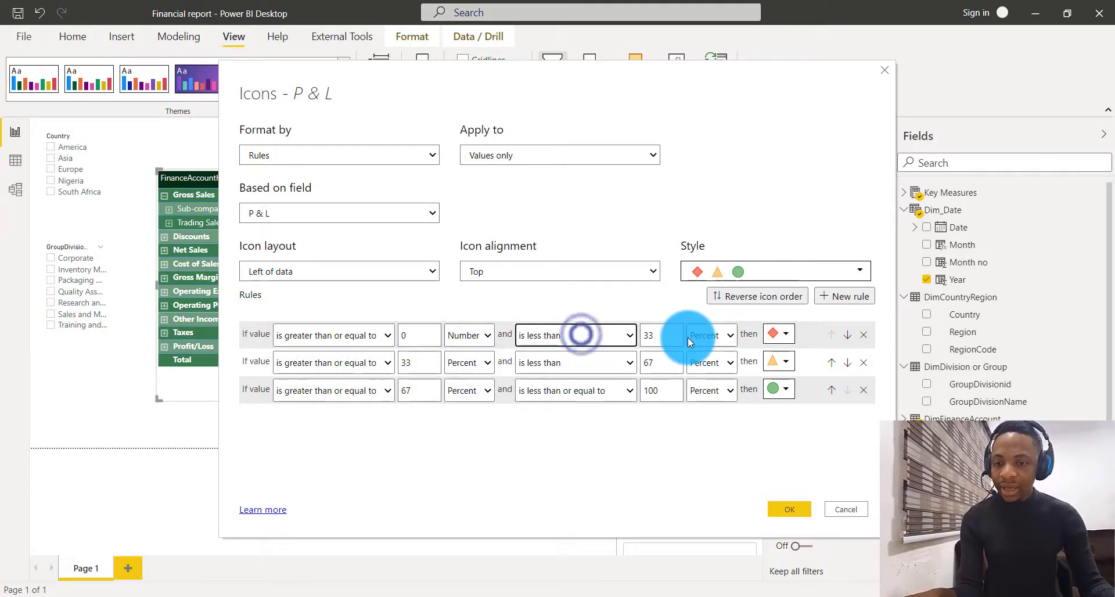
left_click(403, 329)
key("BackSpace")
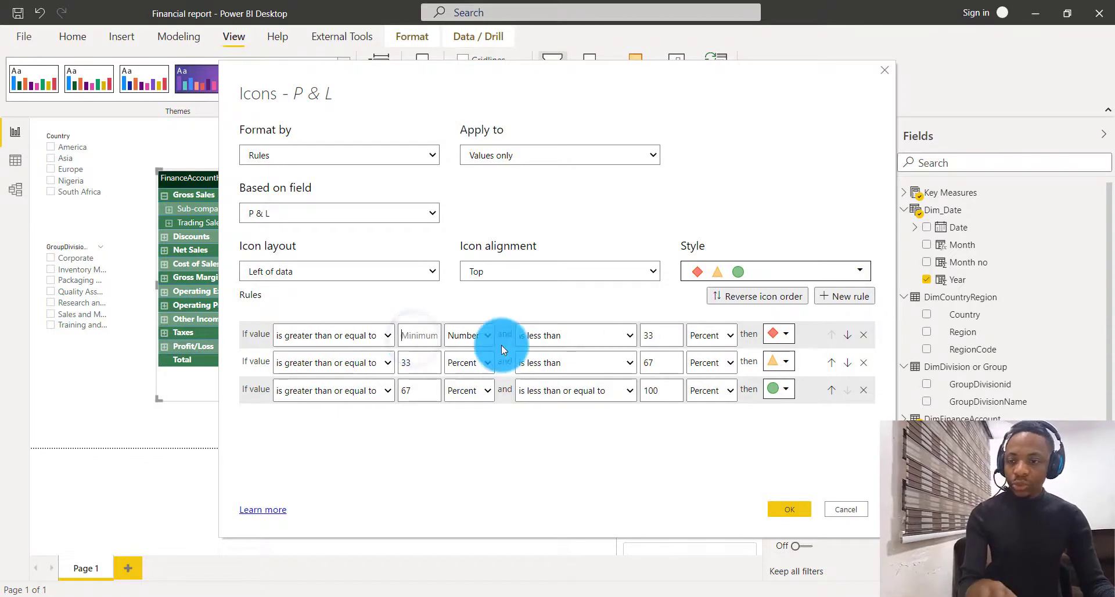
- Set the first icon rule's upper bound to less than 0 as a number and assign it the red cross icon
left_click(594, 335)
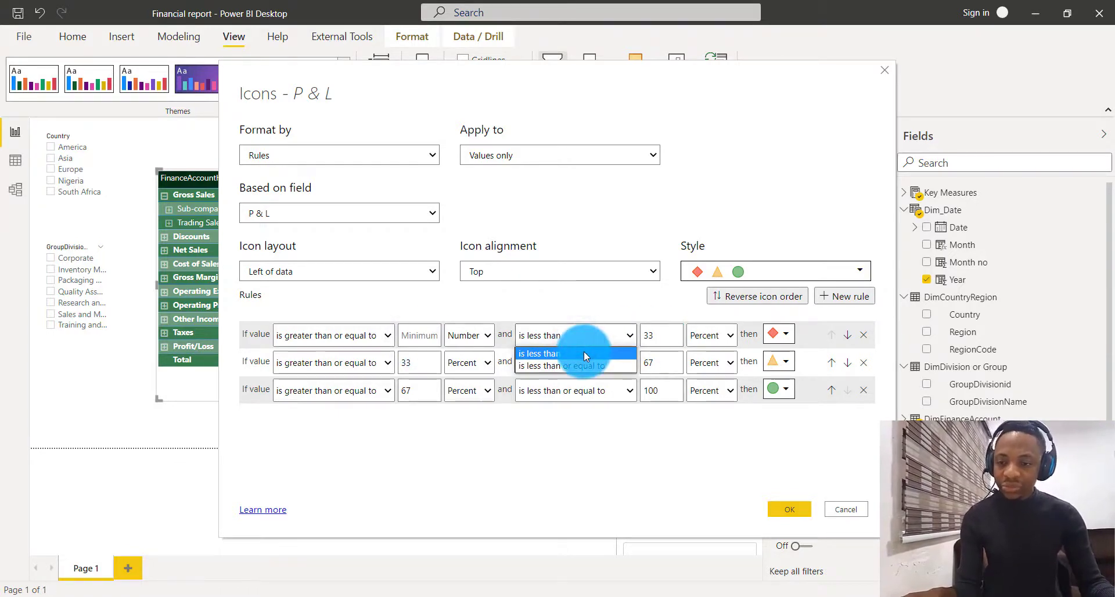
left_click(583, 353)
left_click(675, 335)
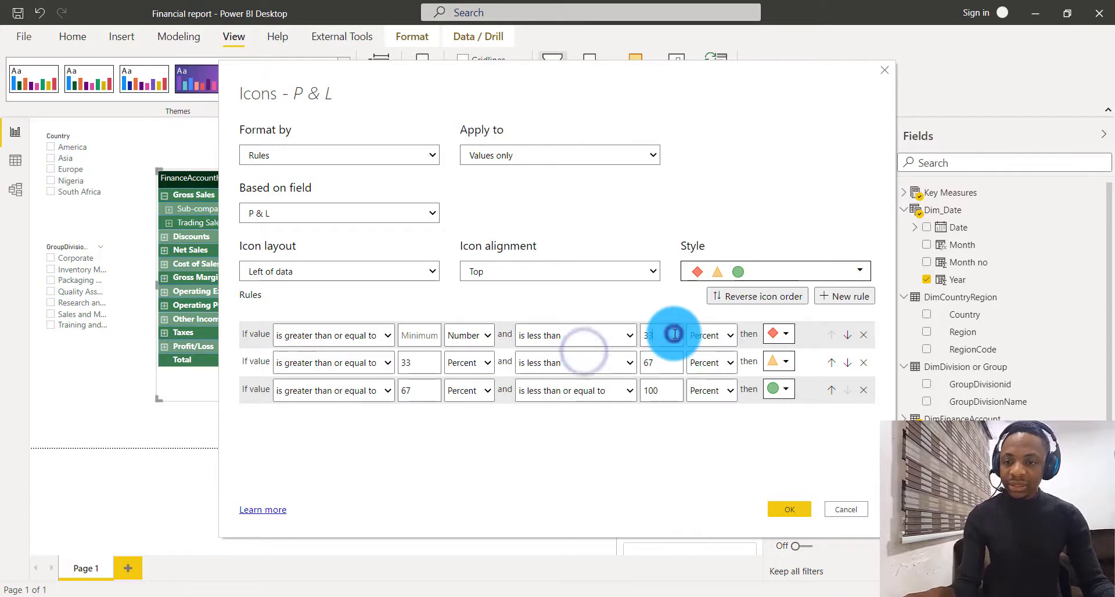
key("BackSpace")
key("BackSpace")
left_click(719, 335)
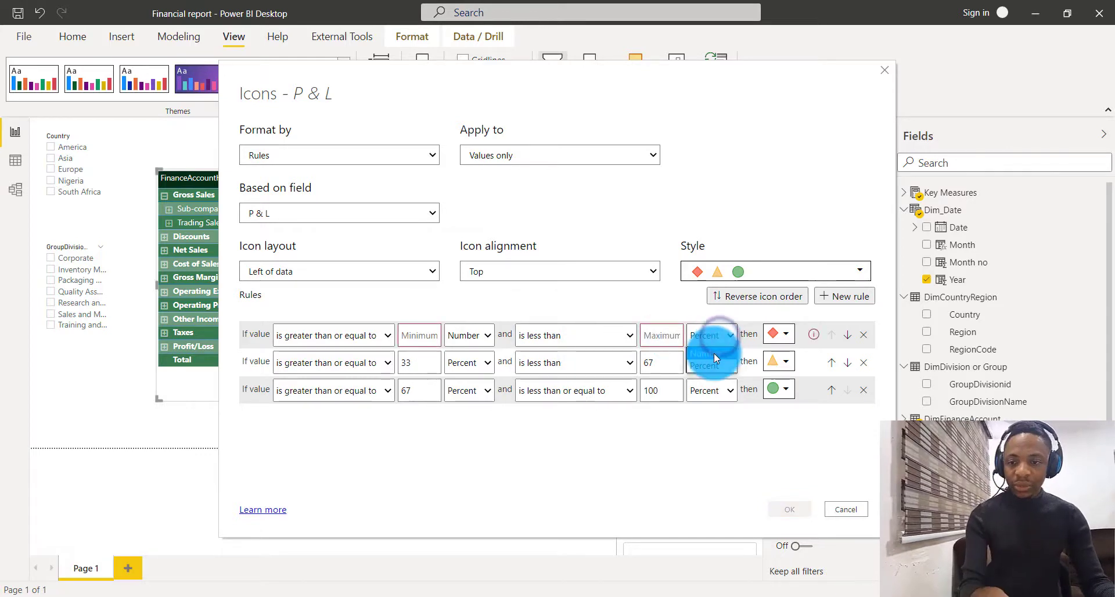
left_click(713, 353)
left_click(662, 335)
type("0")
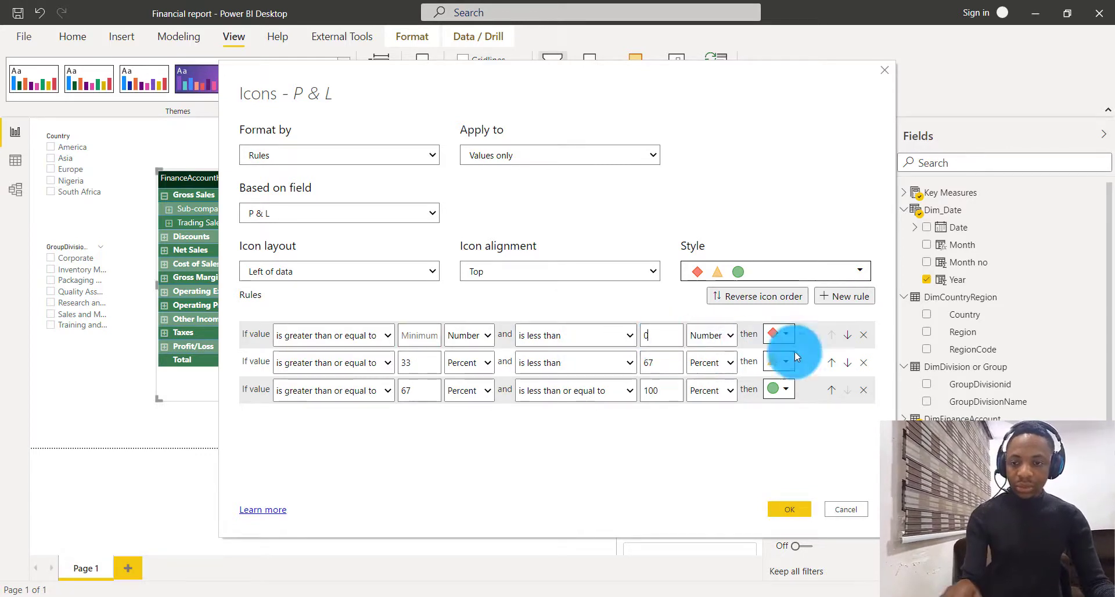
left_click(785, 335)
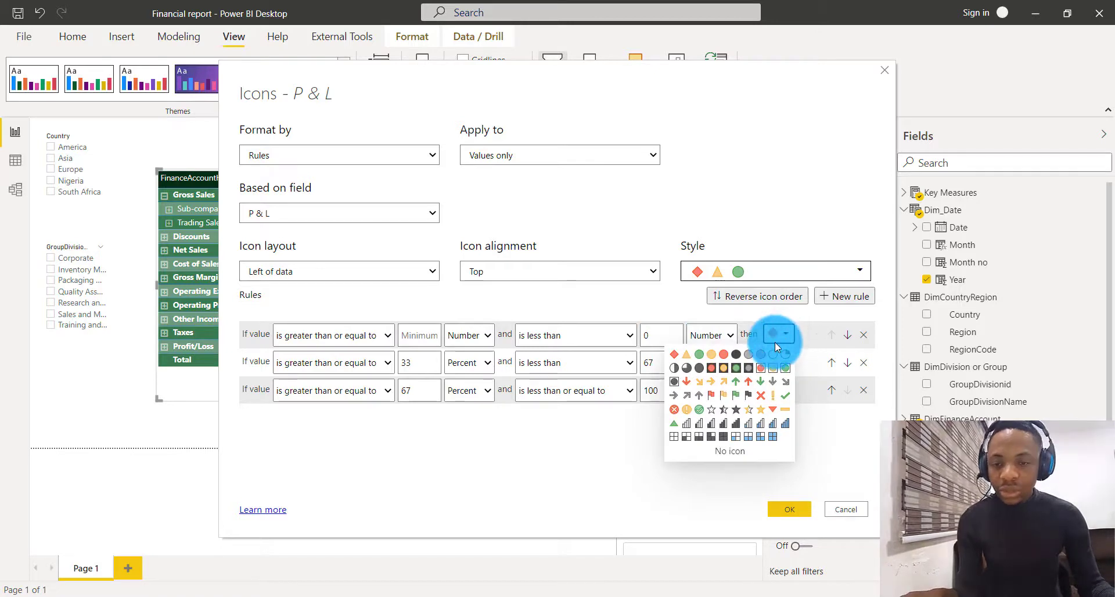
left_click(758, 398)
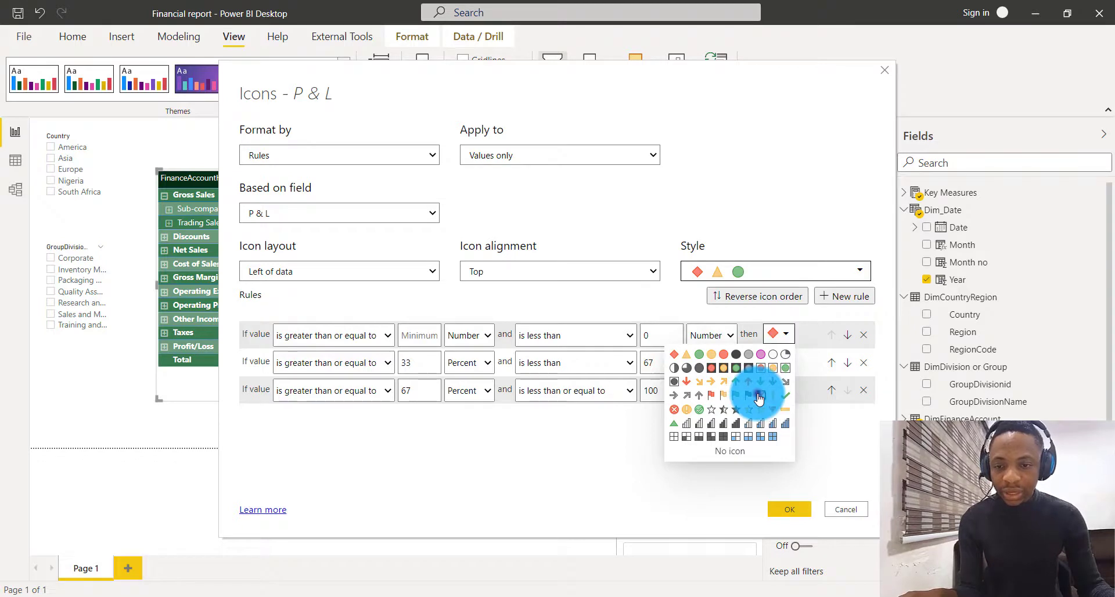
- Change the second icon rule to values equal to the number 0 and give it the yellow dash icon
left_click(347, 362)
left_click(318, 405)
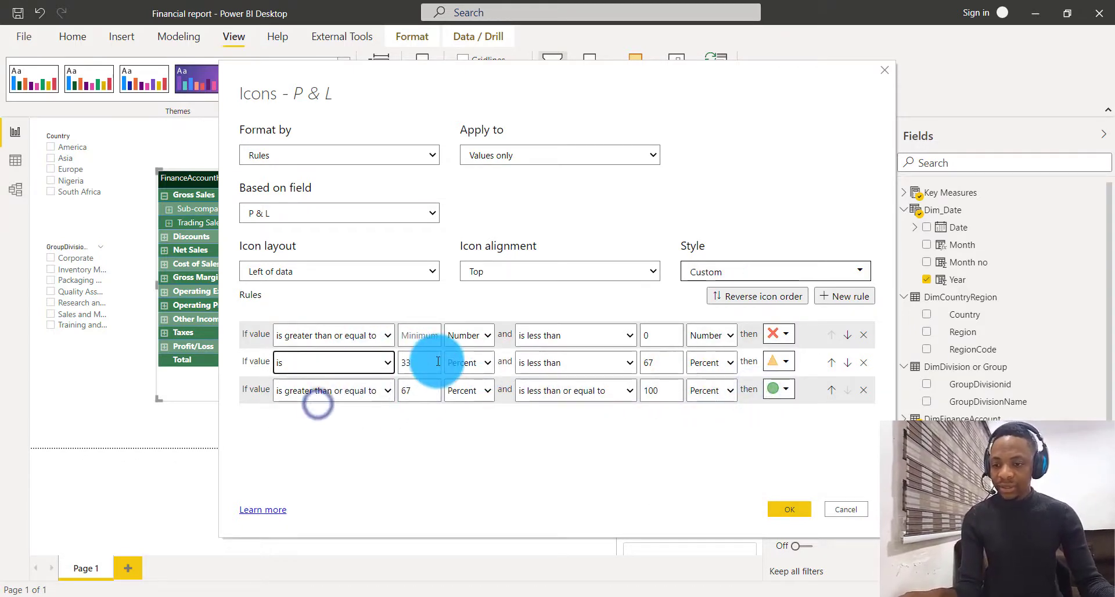
key("BackSpace")
key("BackSpace")
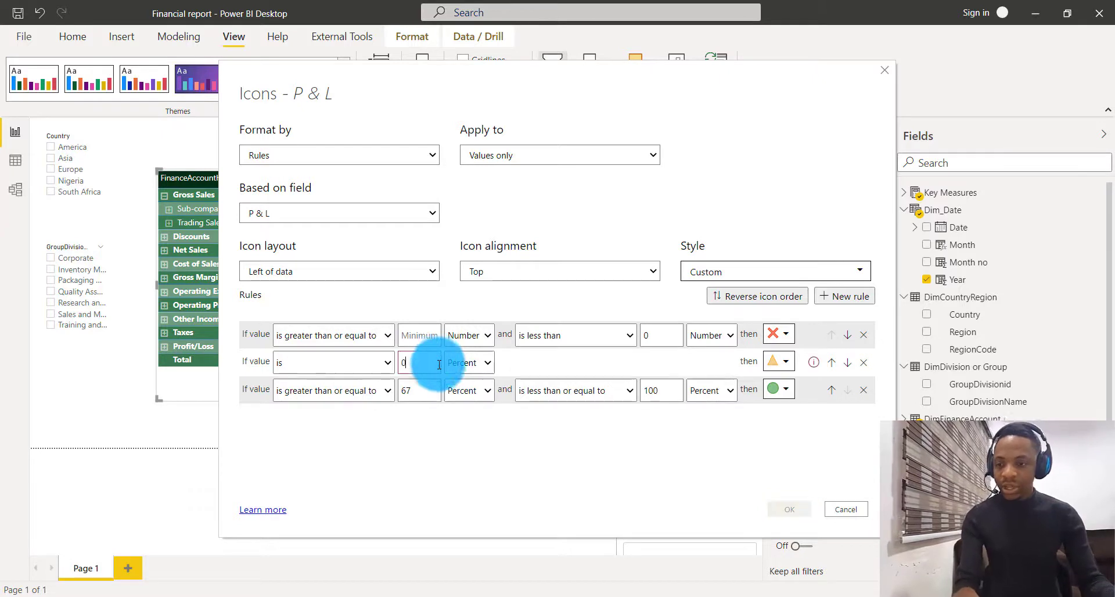
type("0")
left_click(465, 362)
left_click(461, 378)
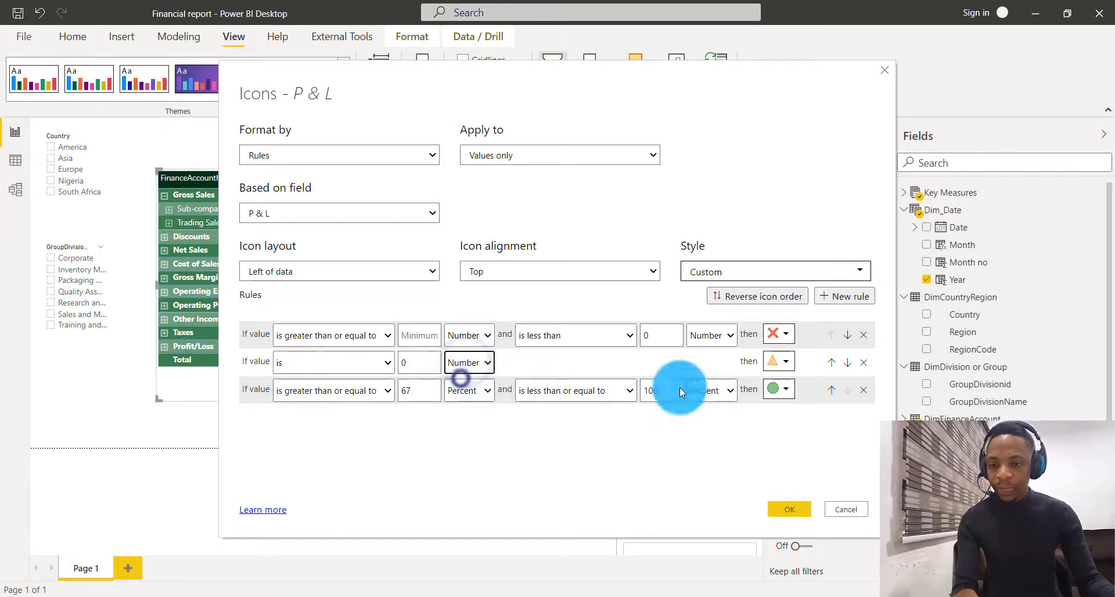
left_click(785, 358)
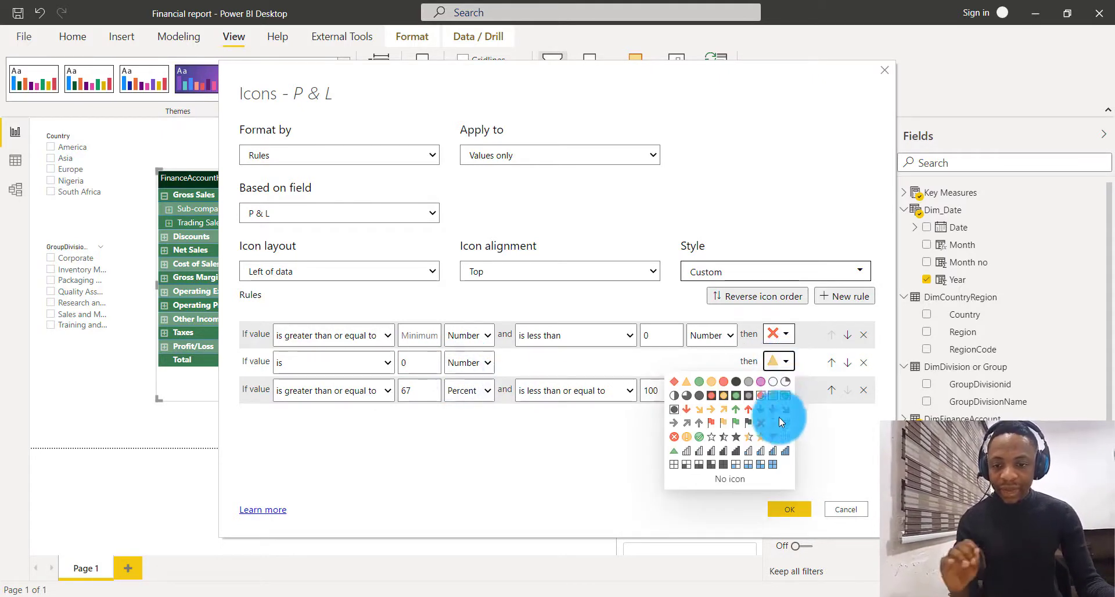
left_click(784, 436)
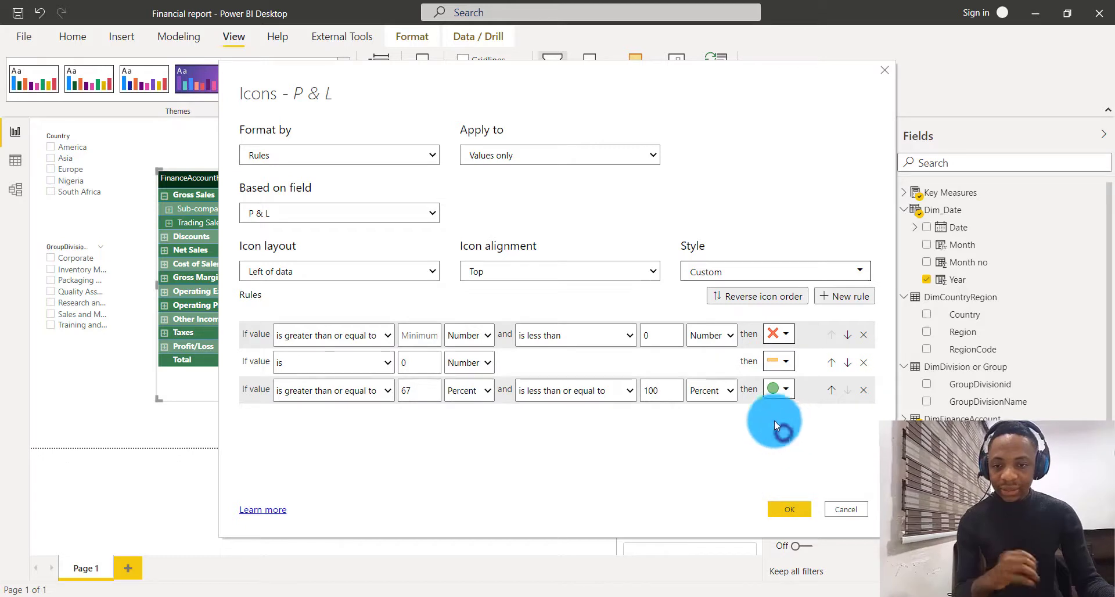
- Set the third icon rule's lower bound to greater than the number 0 and apply the icons to values and totals
left_click(371, 398)
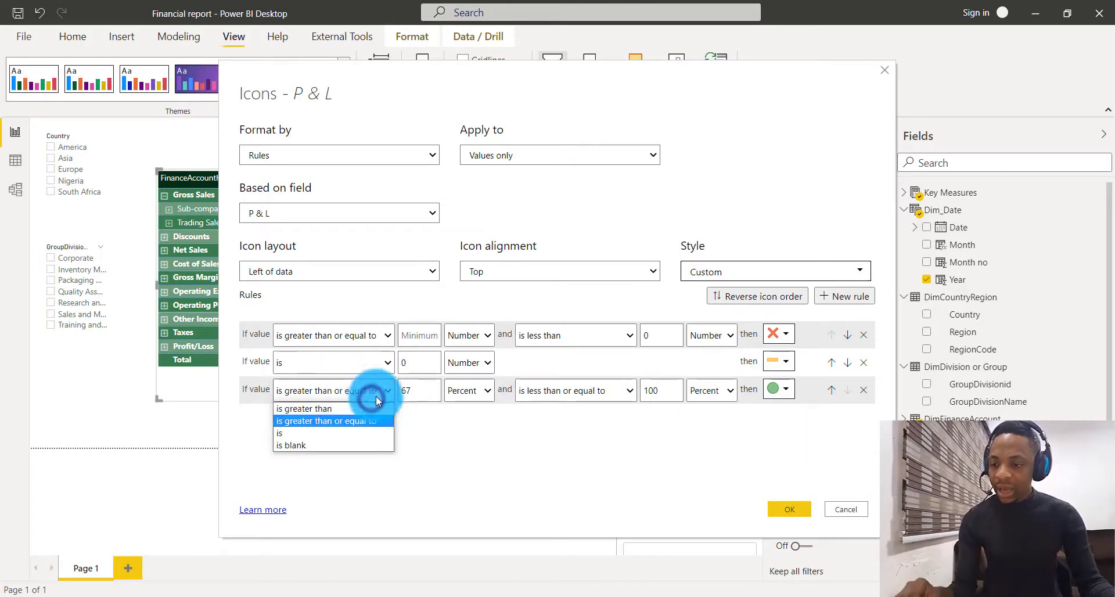
left_click(346, 409)
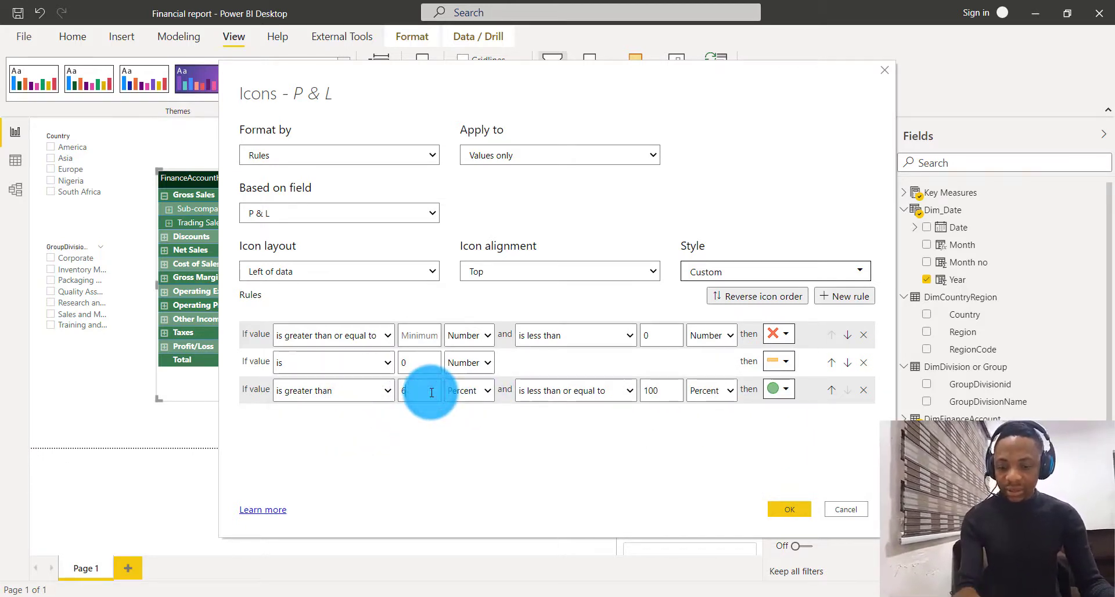
left_click(434, 392)
key("BackSpace")
type("0")
left_click(544, 150)
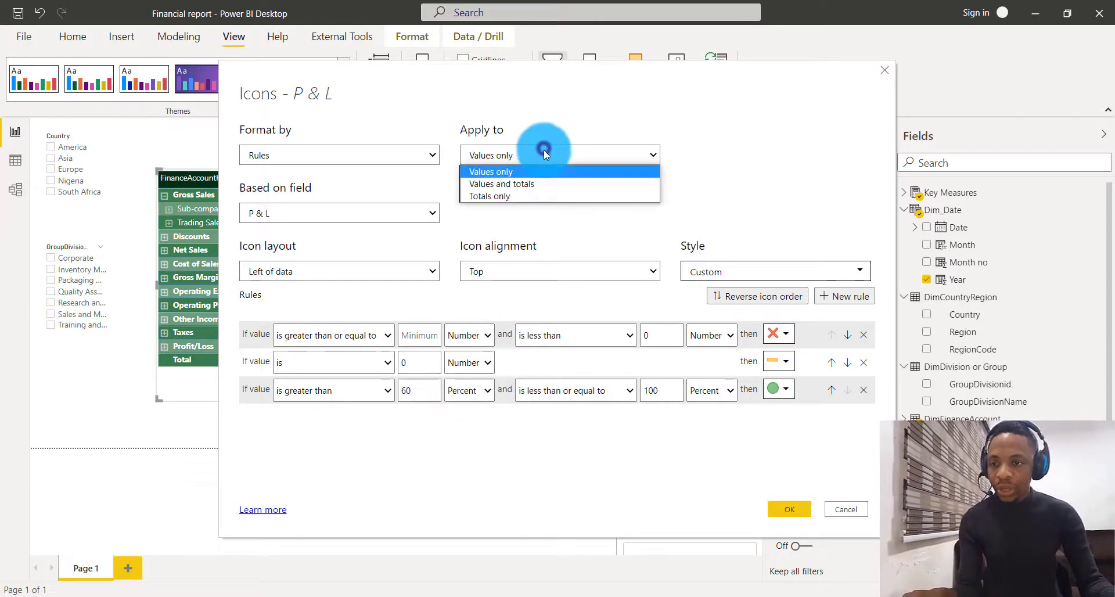
left_click(538, 186)
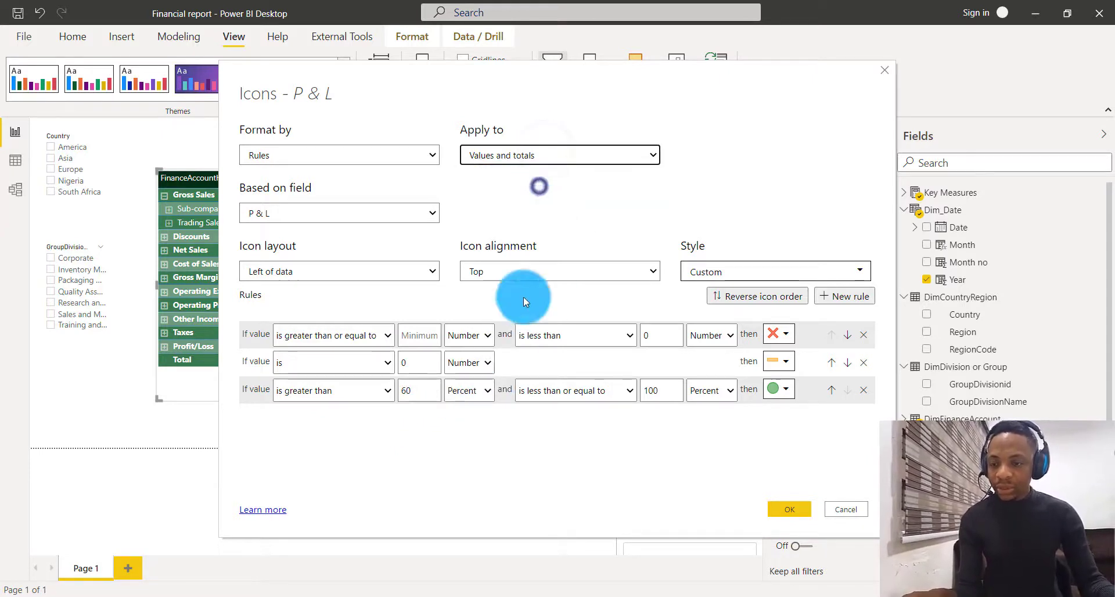
double_click(419, 390)
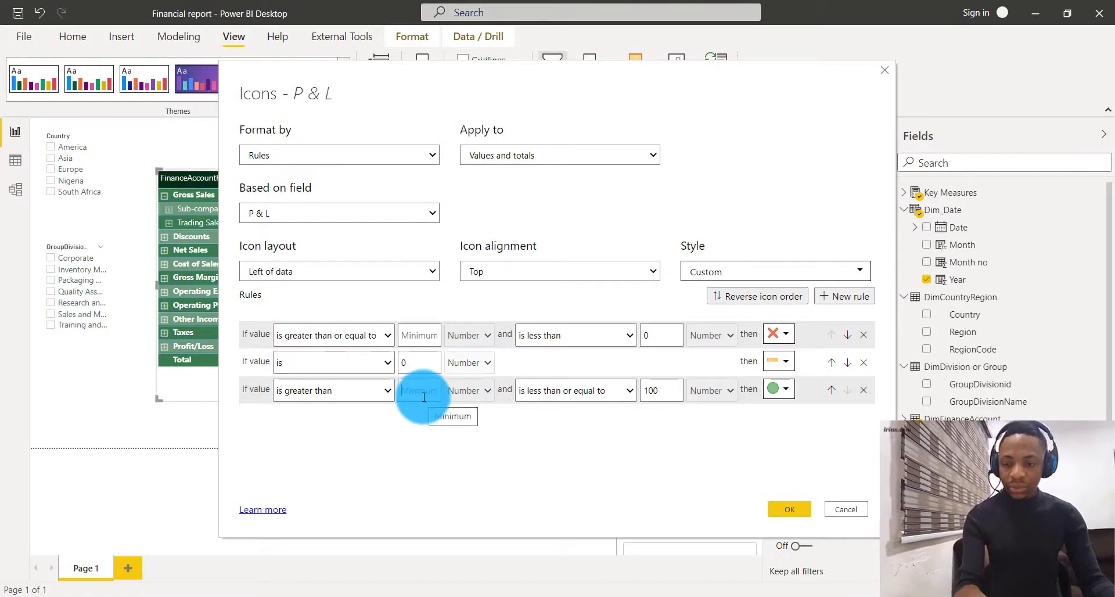
type("0")
- Set the third rule's upper bound to less than the maximum, assign the green check mark, and apply the icon rules
left_click(581, 392)
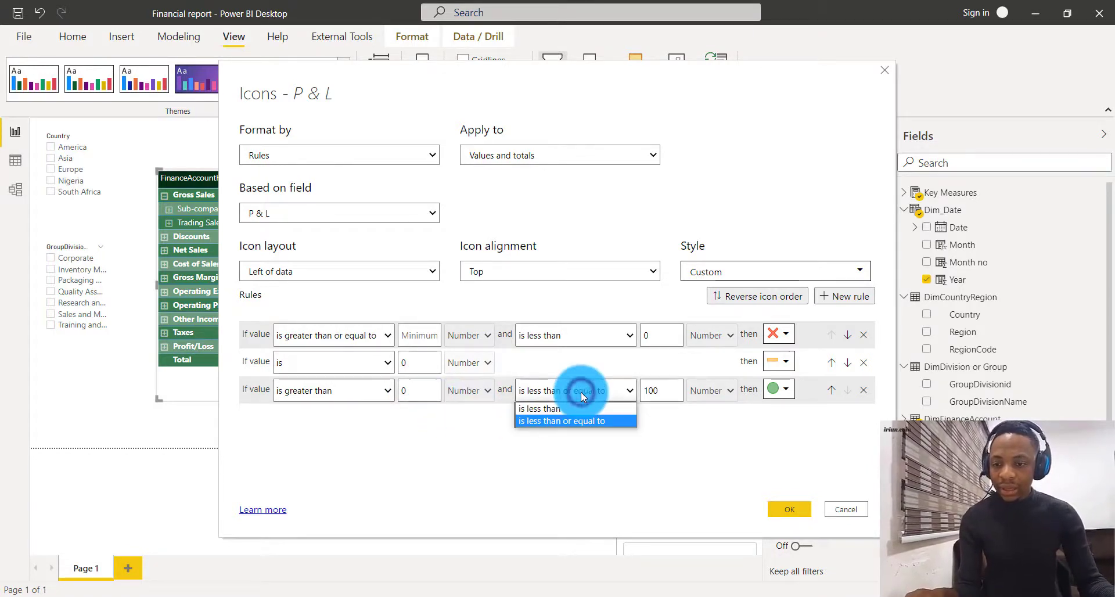
left_click(581, 392)
left_click(577, 393)
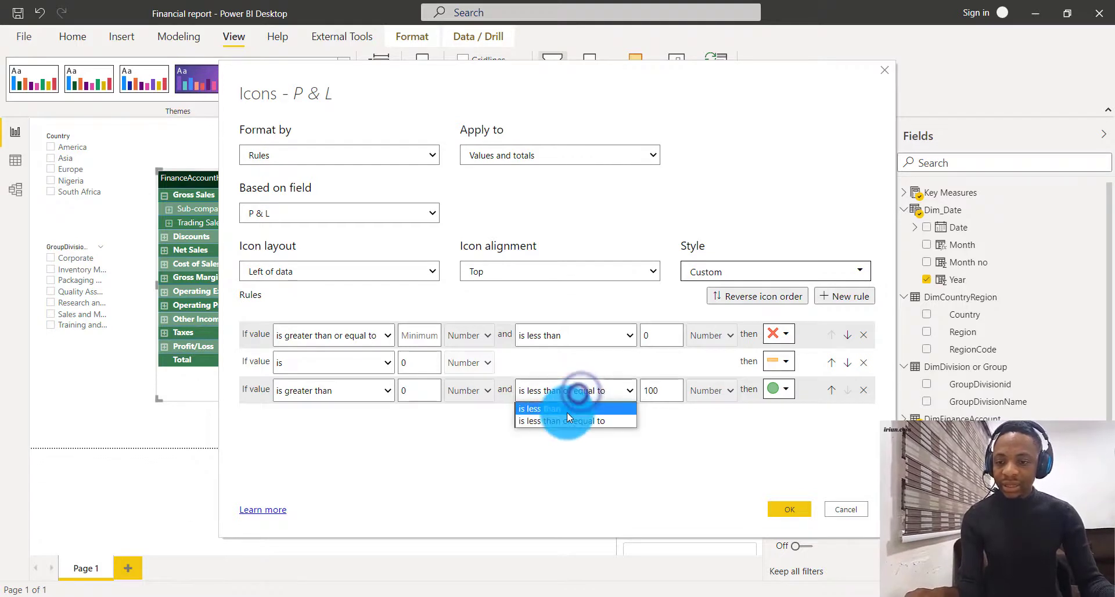
left_click(566, 410)
double_click(667, 401)
key("BackSpace")
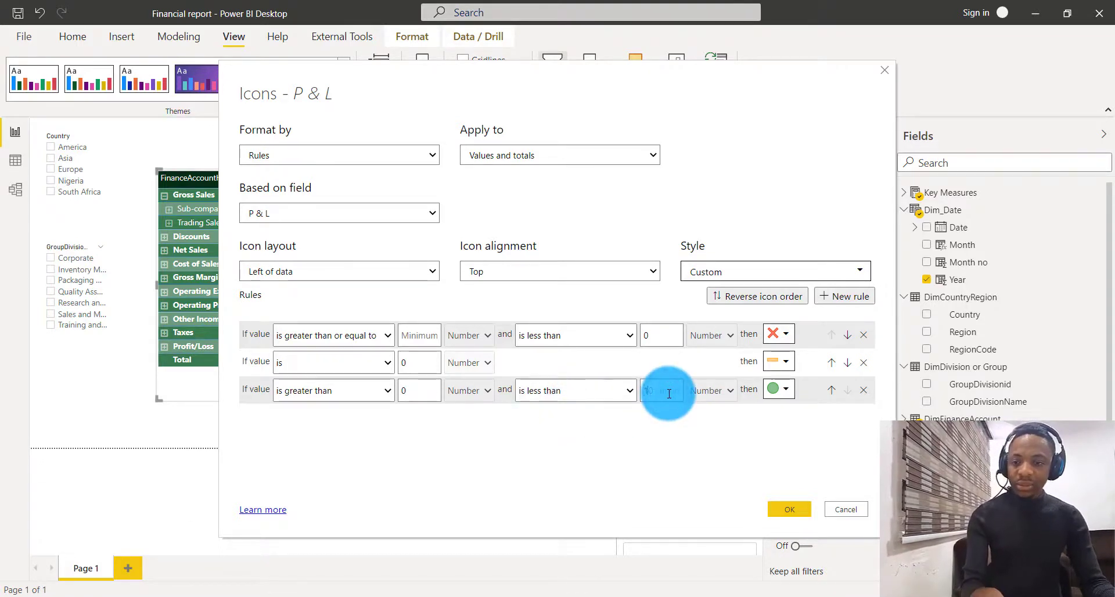
left_click(765, 389)
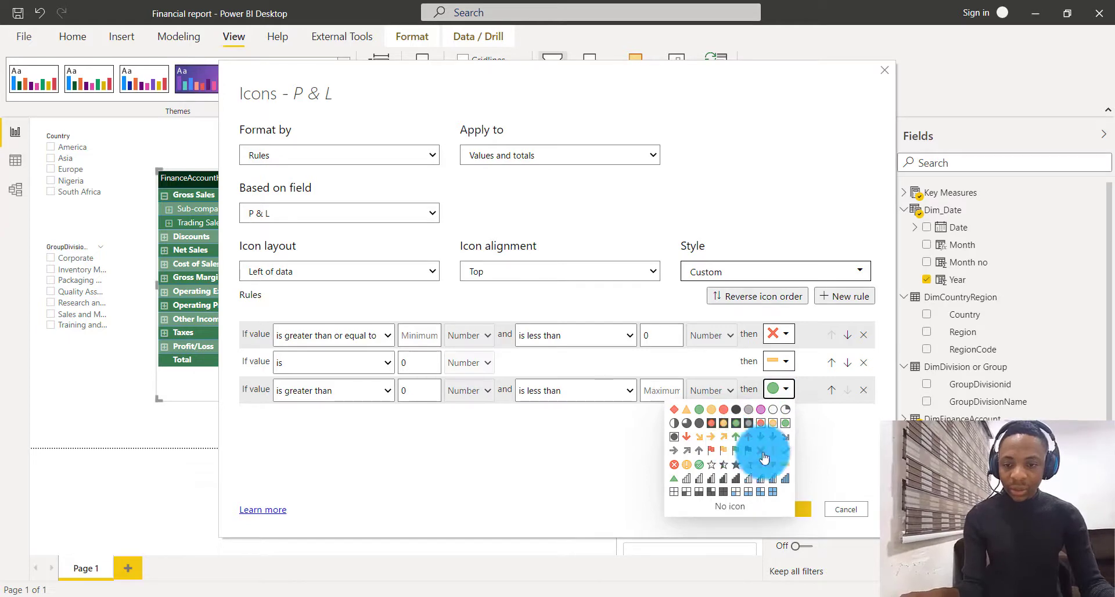
left_click(784, 450)
left_click(790, 511)
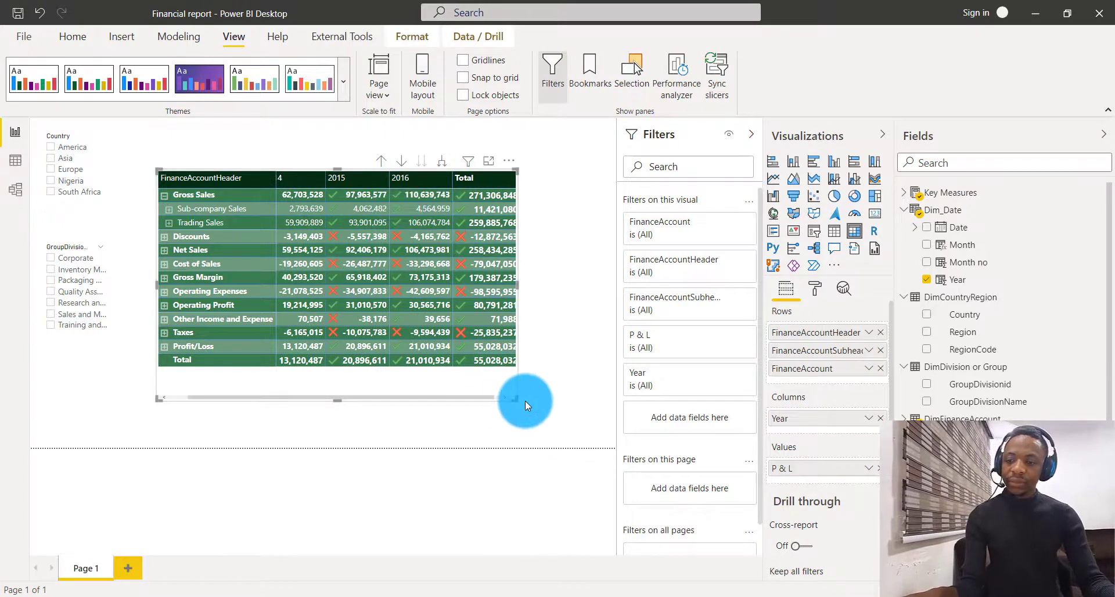
- Widen the matrix visual so all year and total columns fit, and shorten its height to just below the Total row
left_click_drag(515, 400, 548, 410)
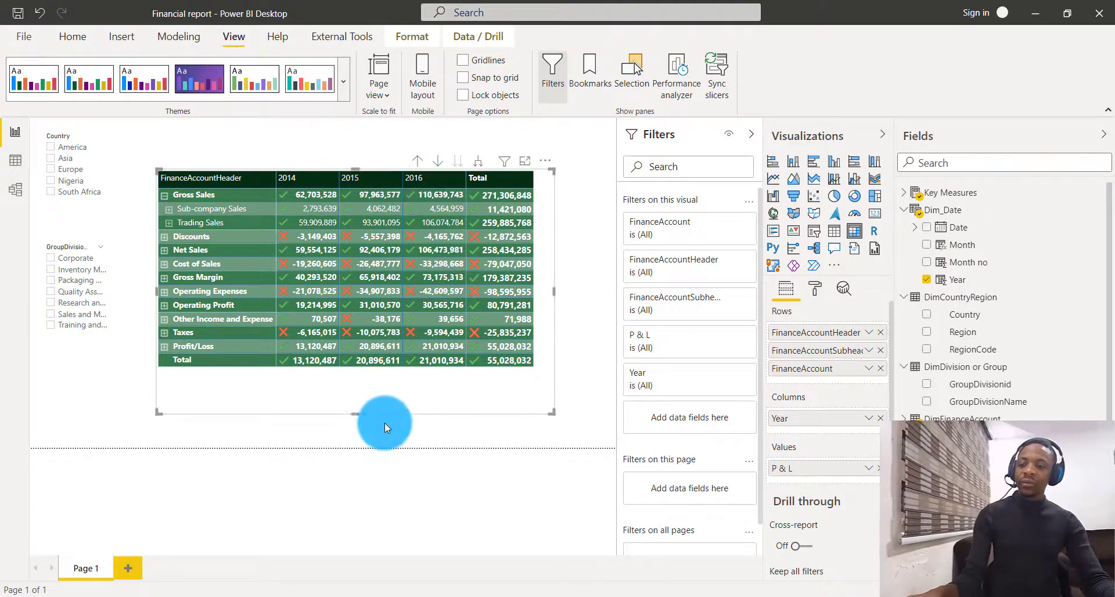
left_click_drag(357, 411, 370, 378)
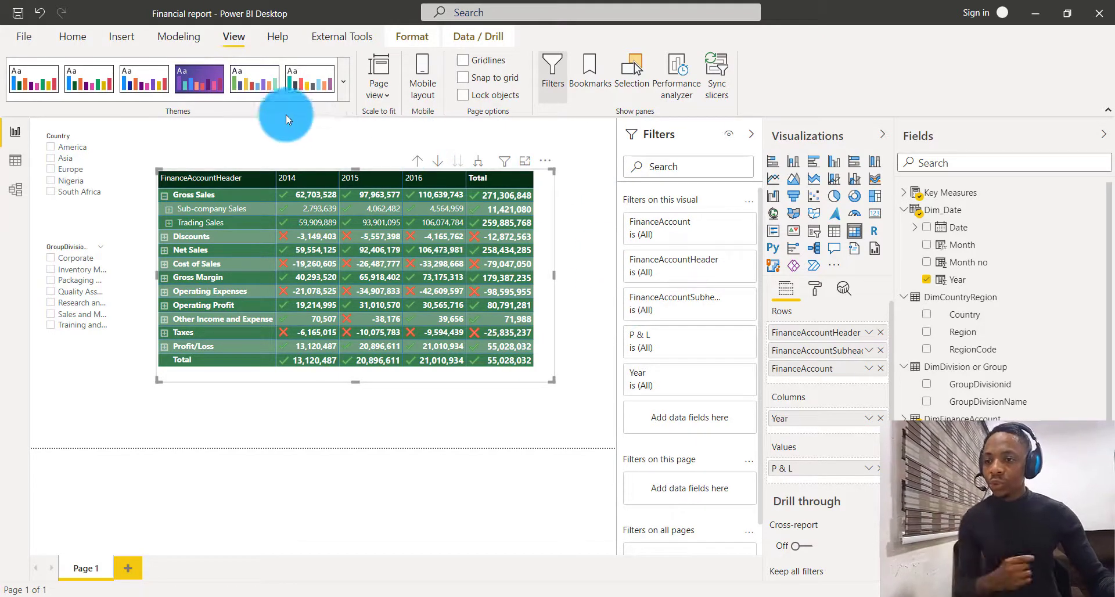
- Customize the current theme, changing Color 2 to dark navy blue #080D59
left_click(343, 93)
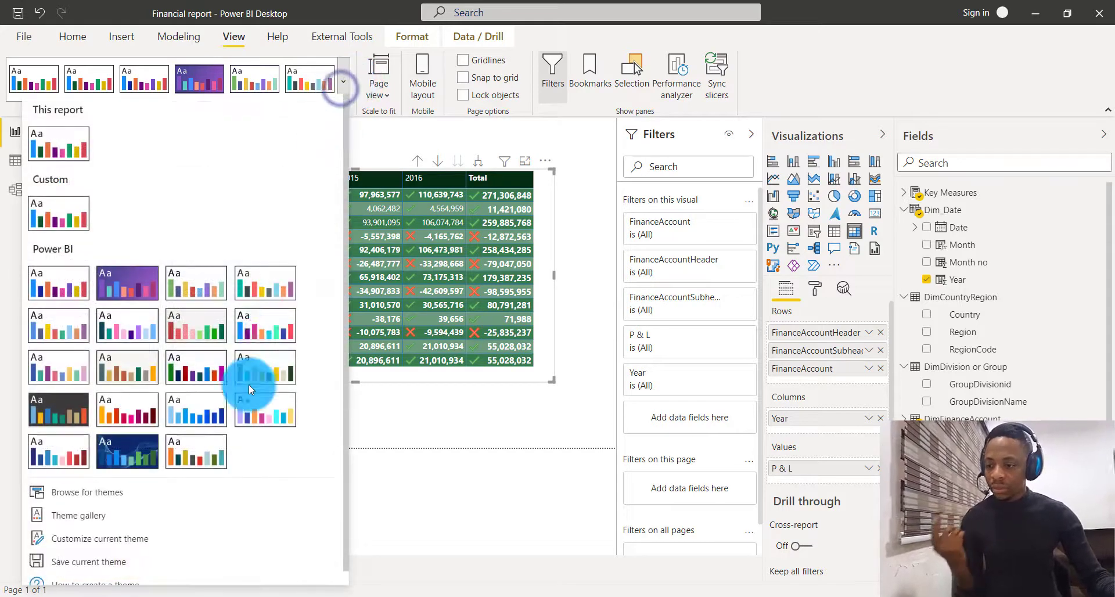
left_click(150, 535)
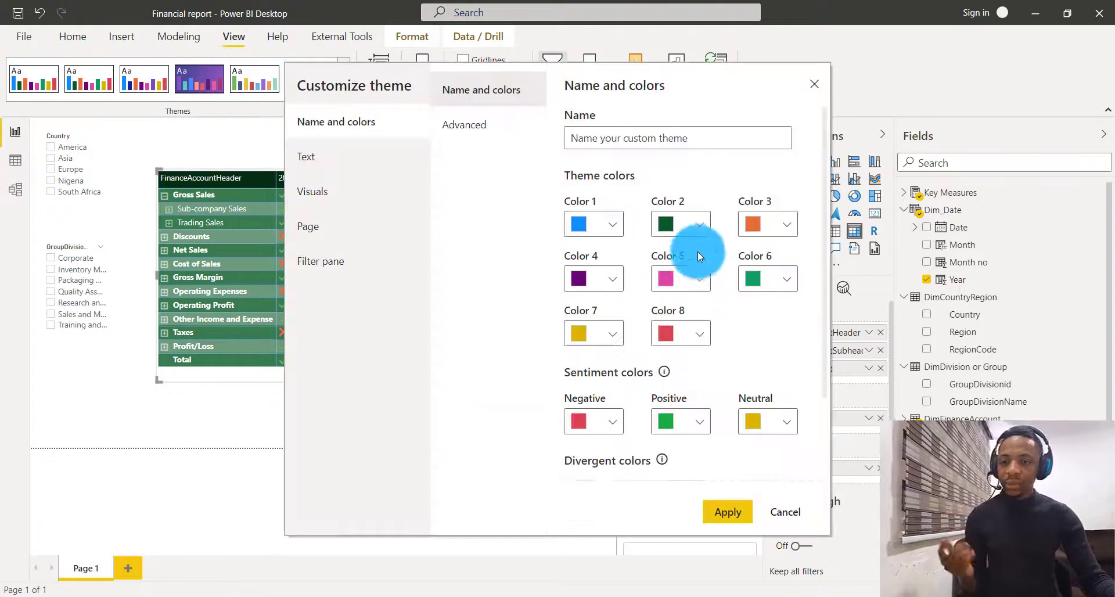
left_click(679, 223)
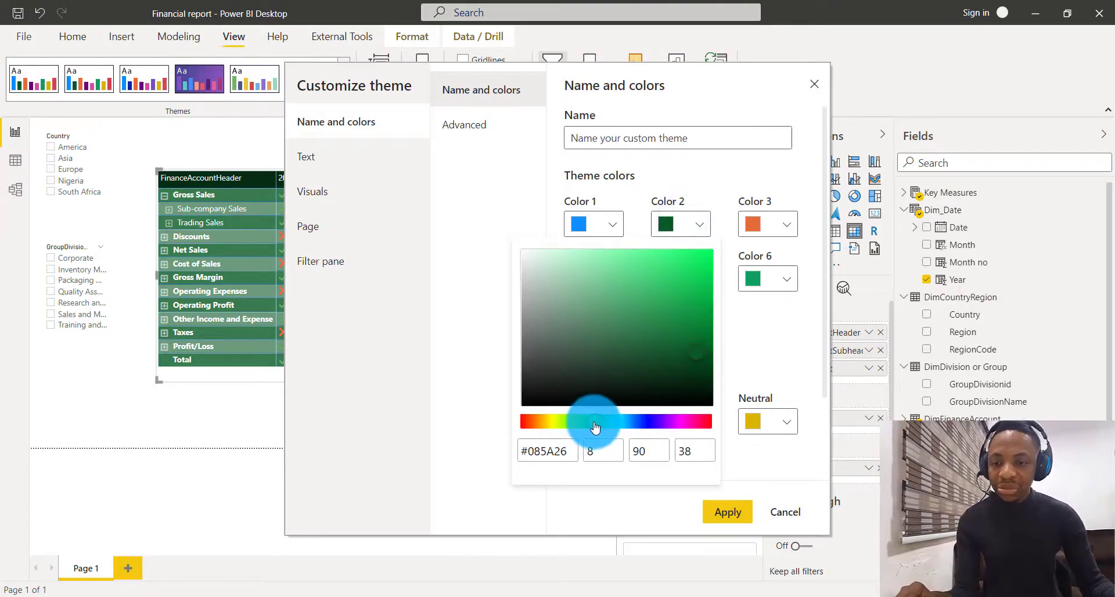
left_click_drag(594, 428, 642, 427)
left_click(709, 488)
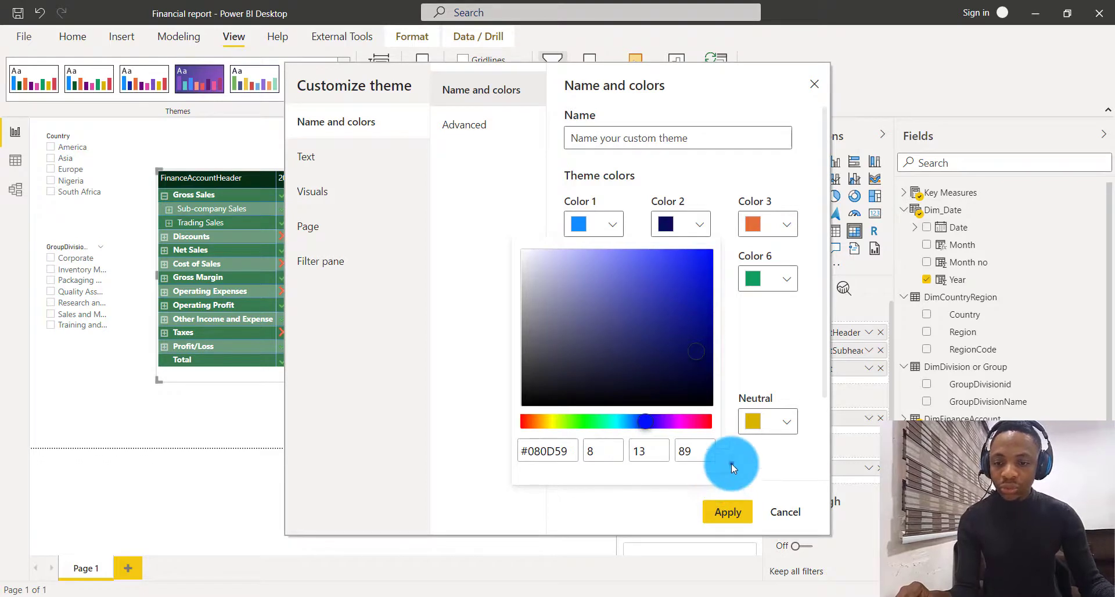
- Apply the theme with Color 6 changed to blue #137FBE, and slightly enlarge the matrix visual
left_click(766, 278)
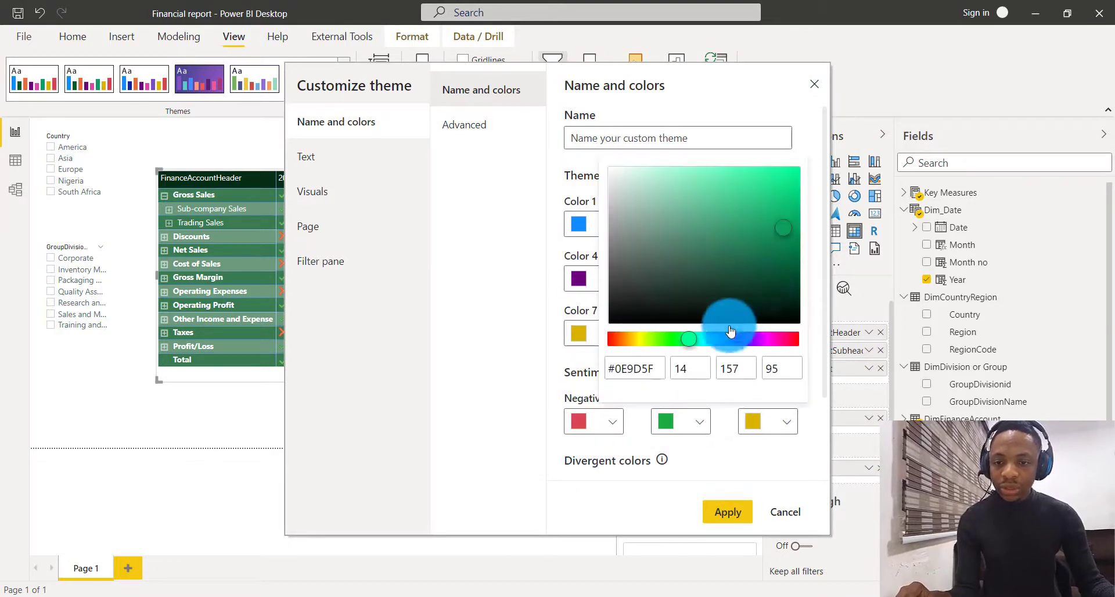
left_click(687, 346)
left_click_drag(687, 346, 714, 343)
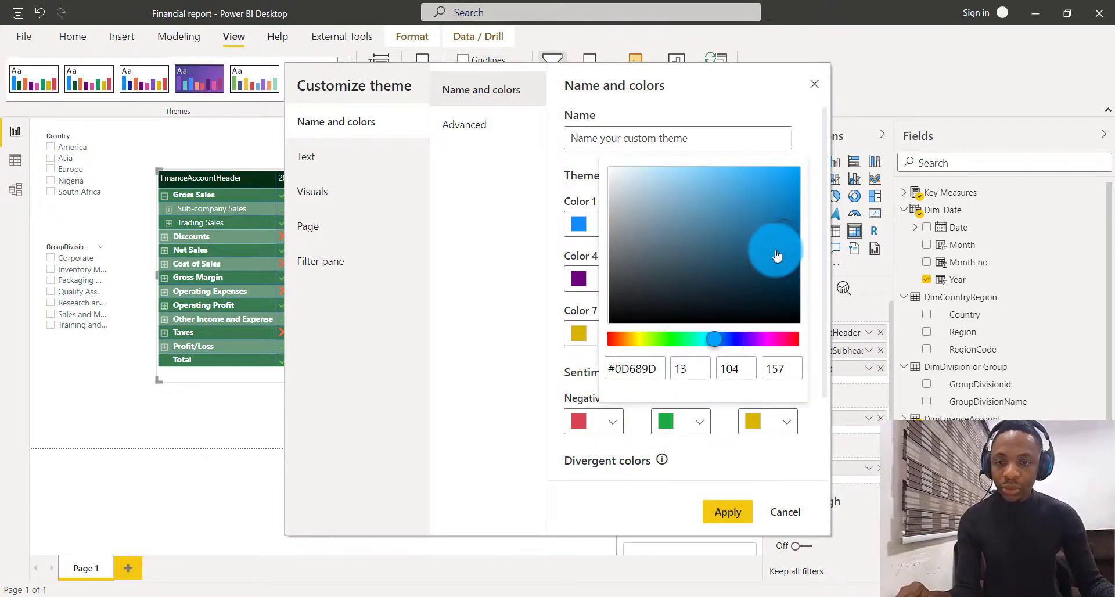
left_click_drag(778, 234, 780, 207)
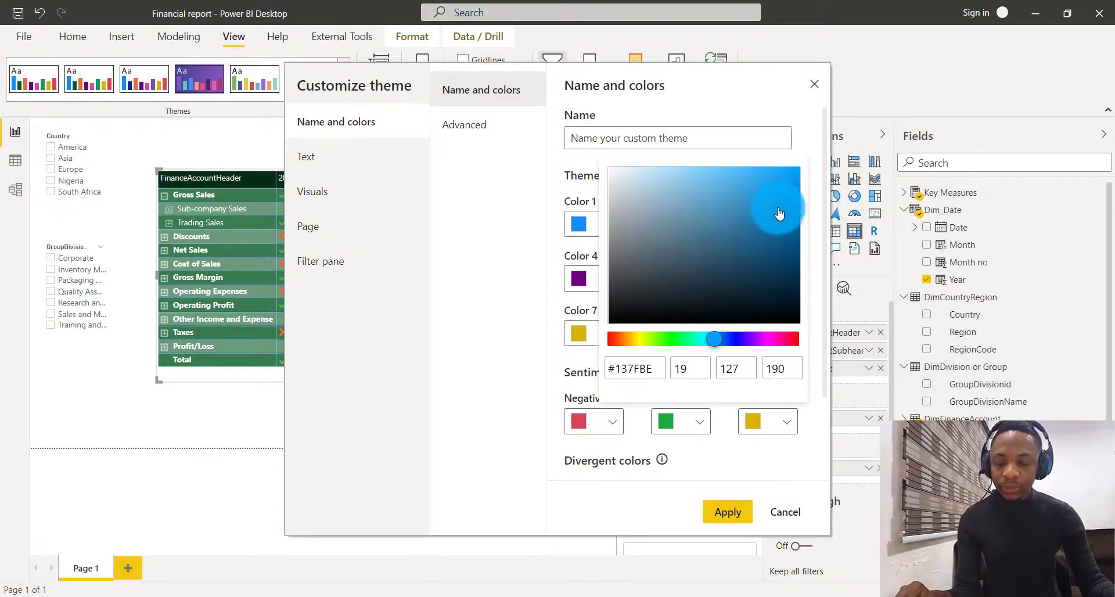
left_click(729, 500)
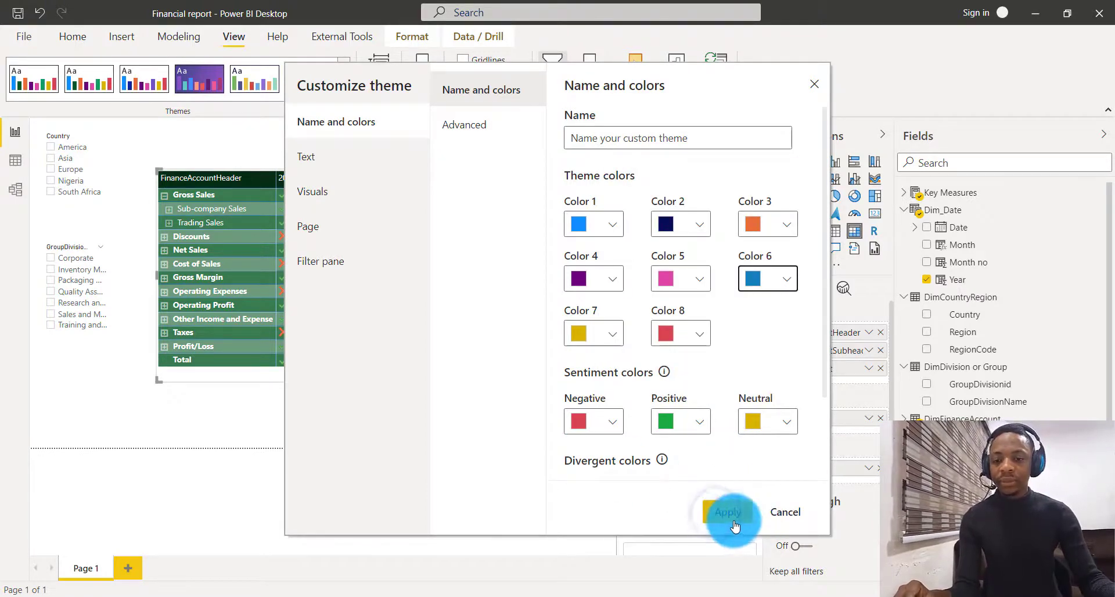
left_click(730, 513)
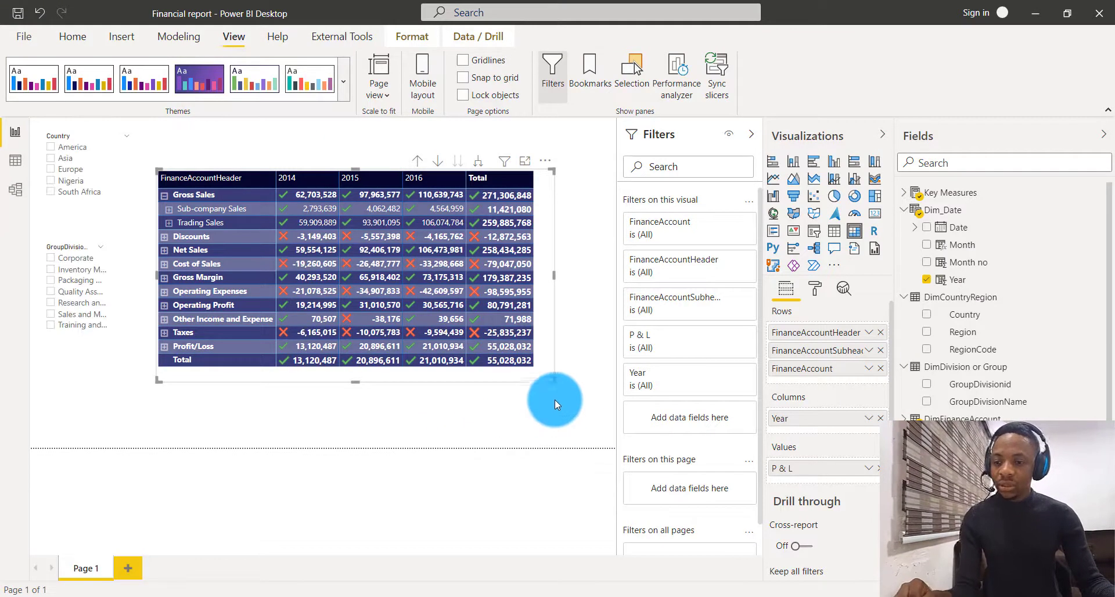
left_click_drag(552, 387, 554, 392)
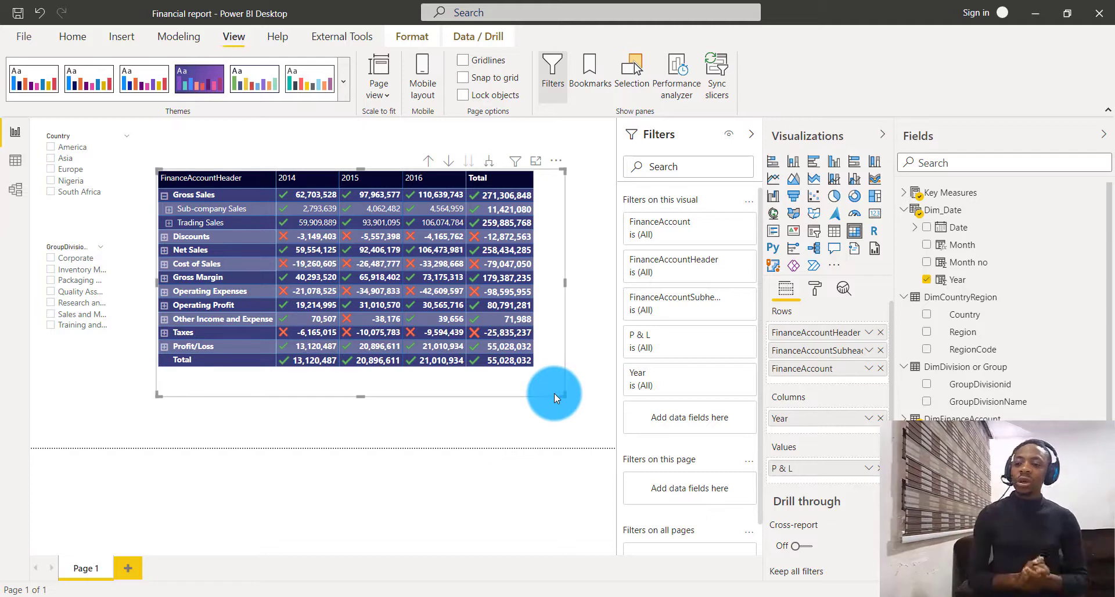